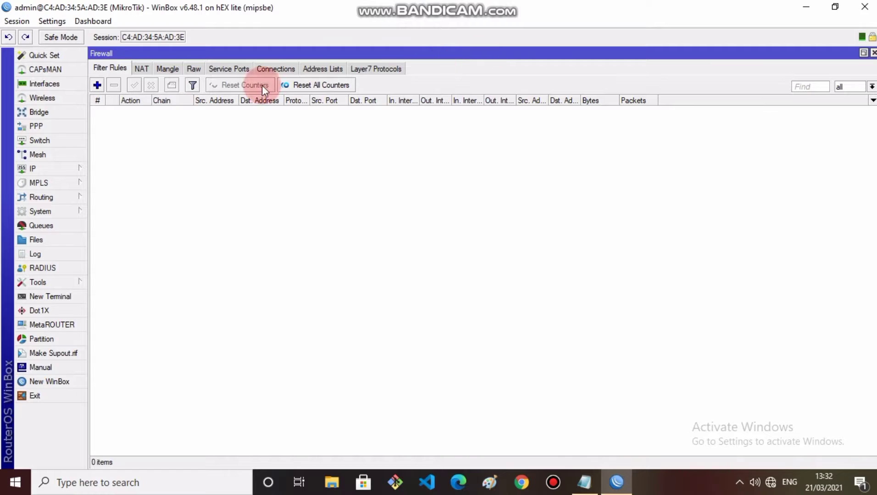
# Step: Rename interface ether1 to ether1-modem
pyautogui.click(39, 83)
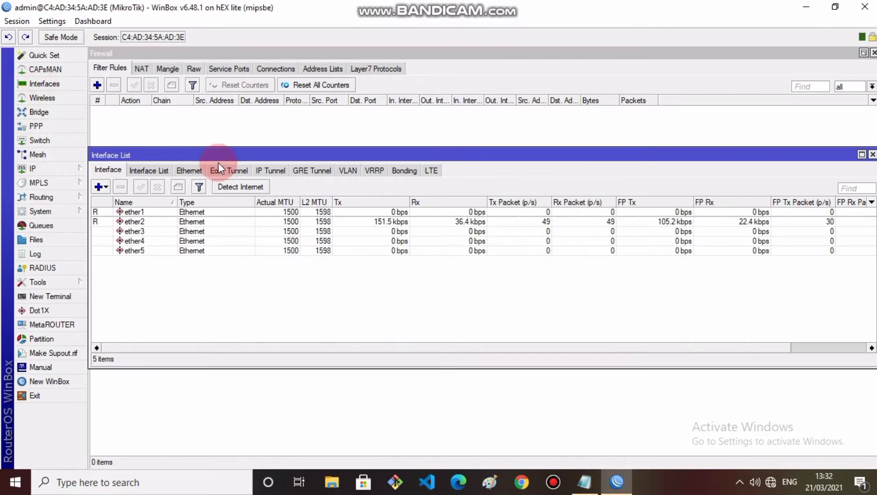
pyautogui.doubleClick(211, 215)
pyautogui.click(504, 151)
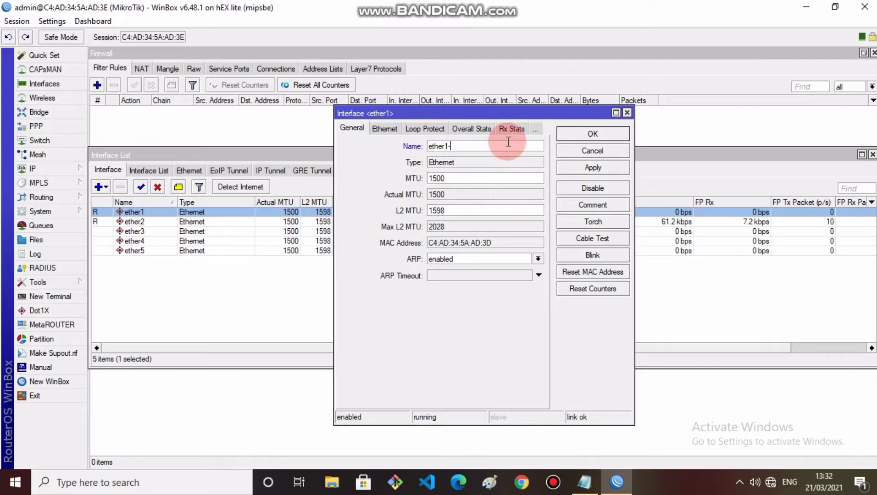
pyautogui.write('-modem')
pyautogui.press('Return')
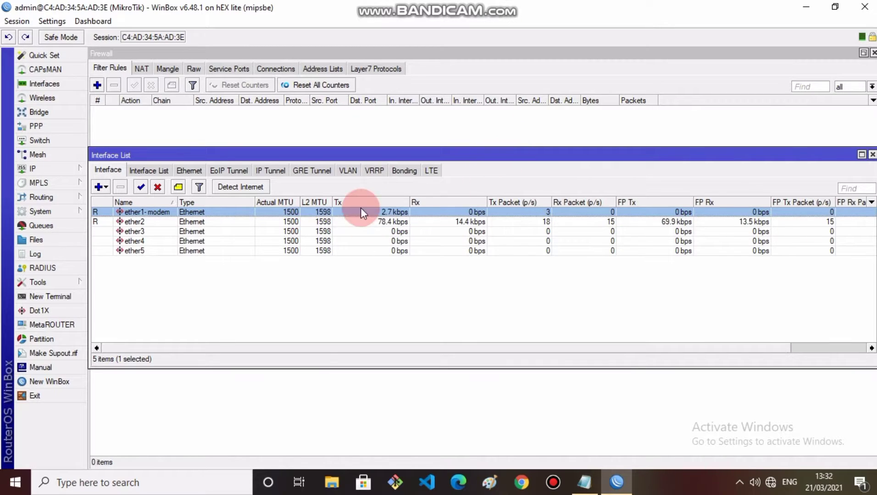
# Step: Rename ether2 to ether2-lan and ether3 to ether3-wlan
pyautogui.doubleClick(362, 224)
pyautogui.click(472, 147)
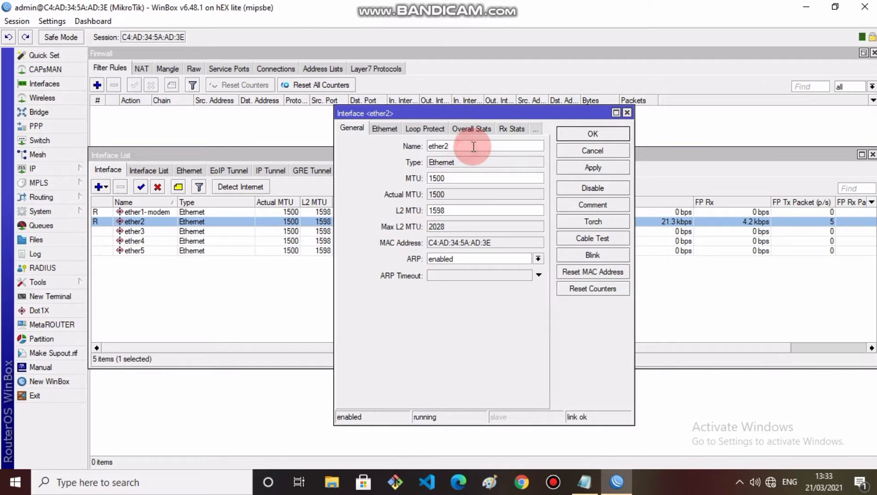
pyautogui.write('-lan')
pyautogui.click(579, 135)
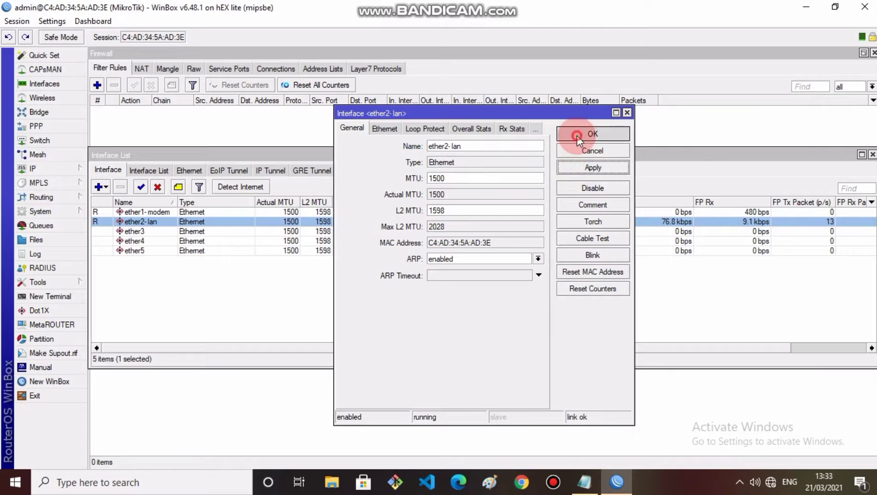
pyautogui.doubleClick(349, 232)
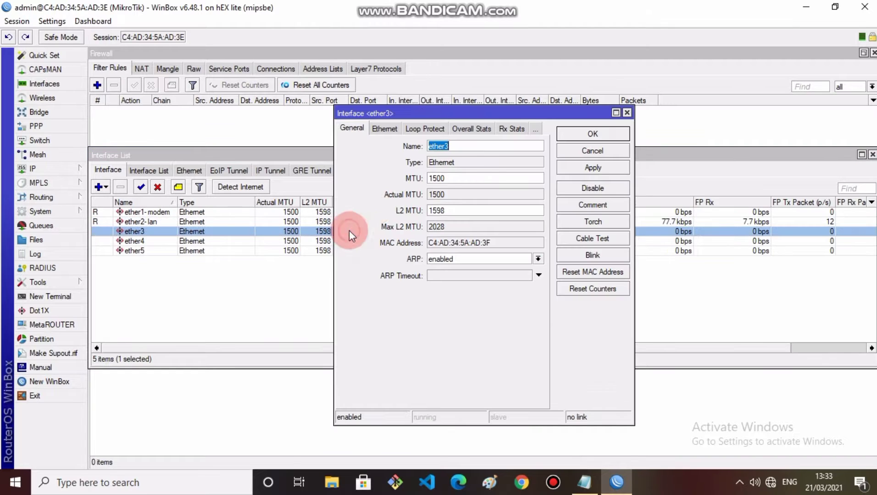
pyautogui.click(477, 144)
pyautogui.write('-')
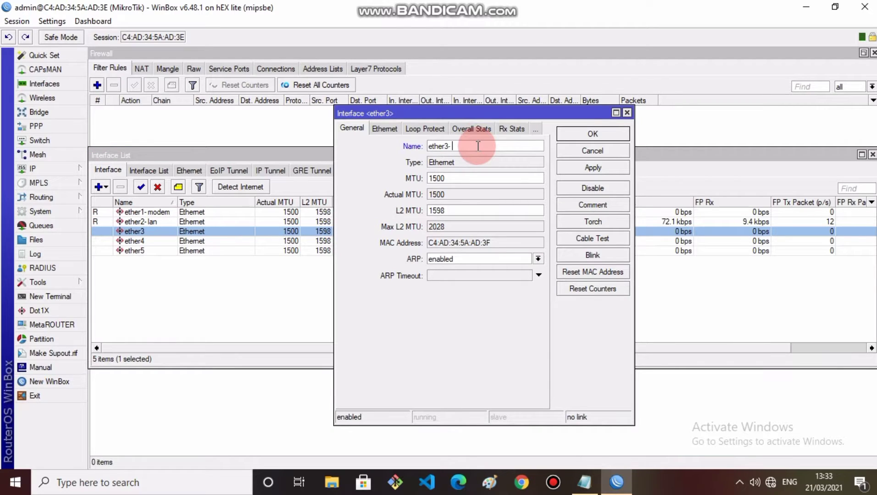
pyautogui.write('wlan')
pyautogui.click(571, 170)
pyautogui.click(584, 136)
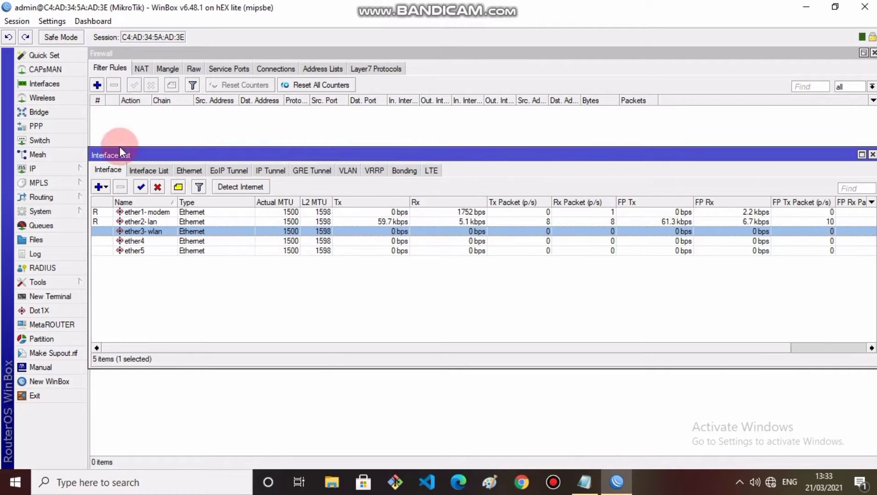
# Step: Add a DHCP client on interface ether1-modem
pyautogui.click(38, 170)
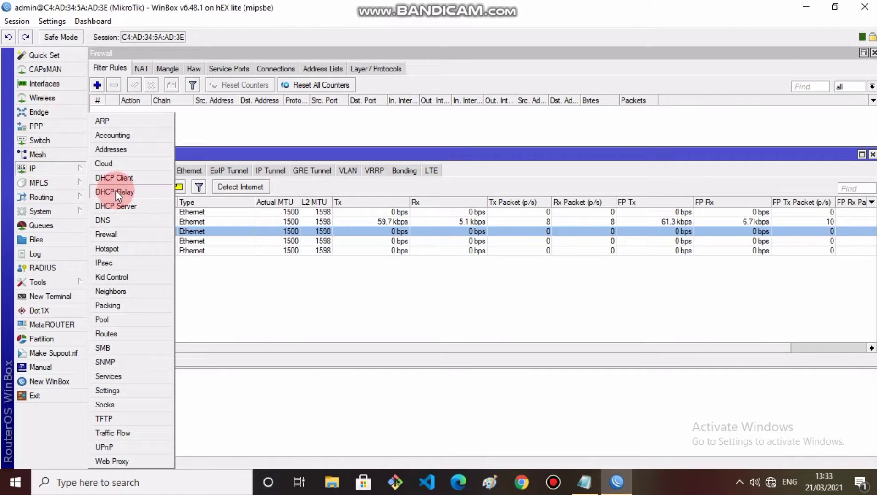
pyautogui.click(114, 178)
pyautogui.click(728, 169)
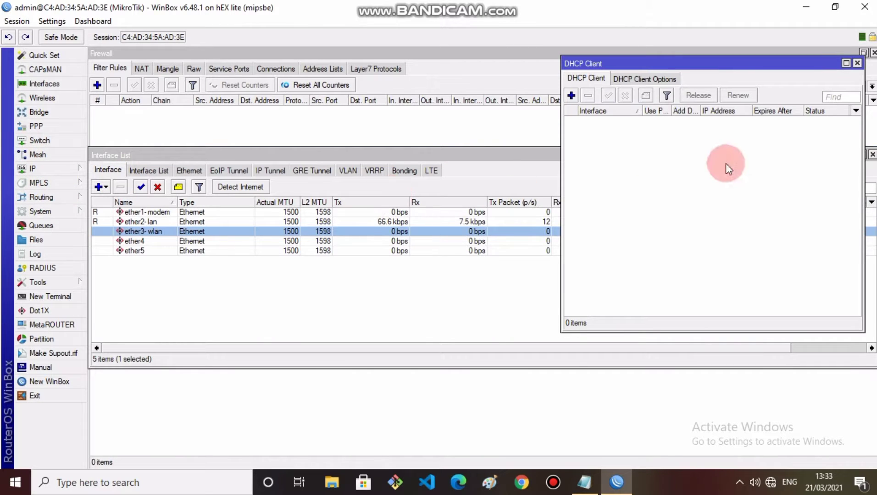
pyautogui.click(571, 96)
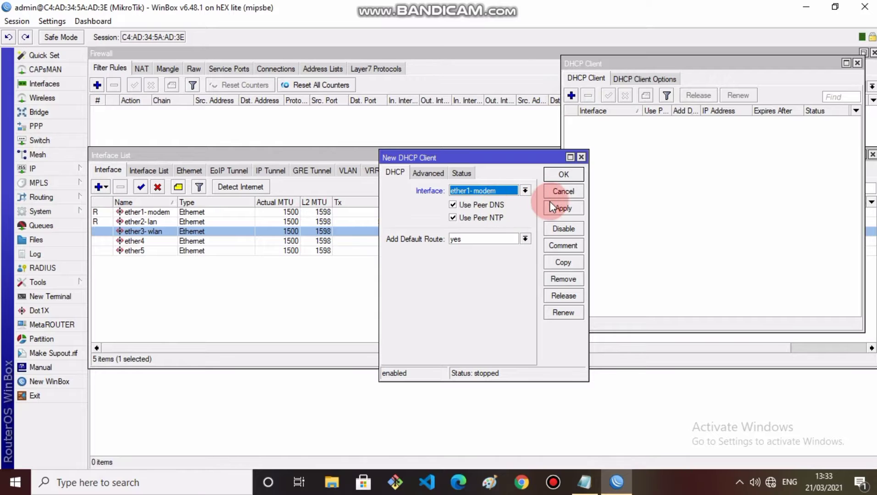
pyautogui.click(563, 208)
pyautogui.click(563, 175)
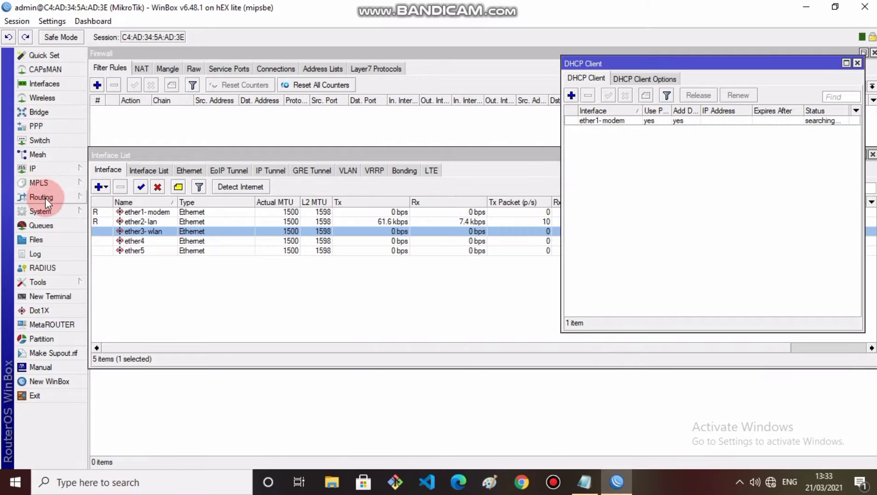
# Step: Set DNS servers 8.8.8.8 and 8.8.4.4 and allow remote requests
pyautogui.click(40, 171)
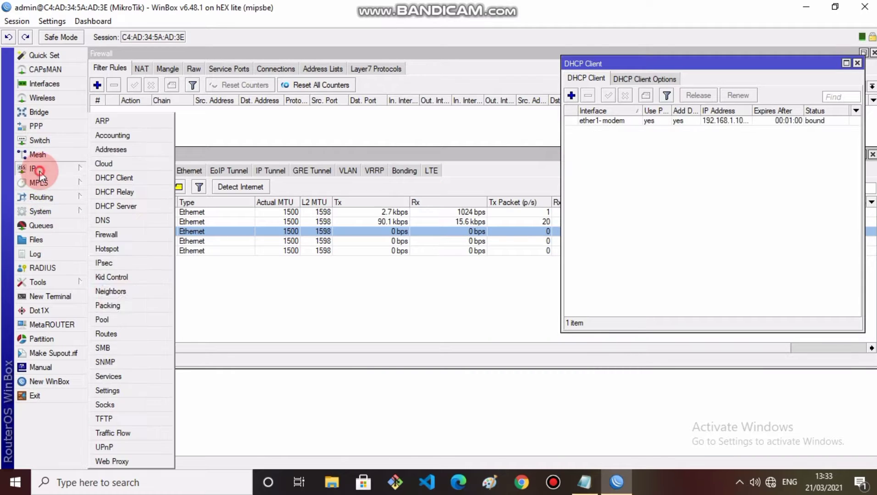
pyautogui.click(104, 220)
pyautogui.click(608, 241)
pyautogui.click(499, 172)
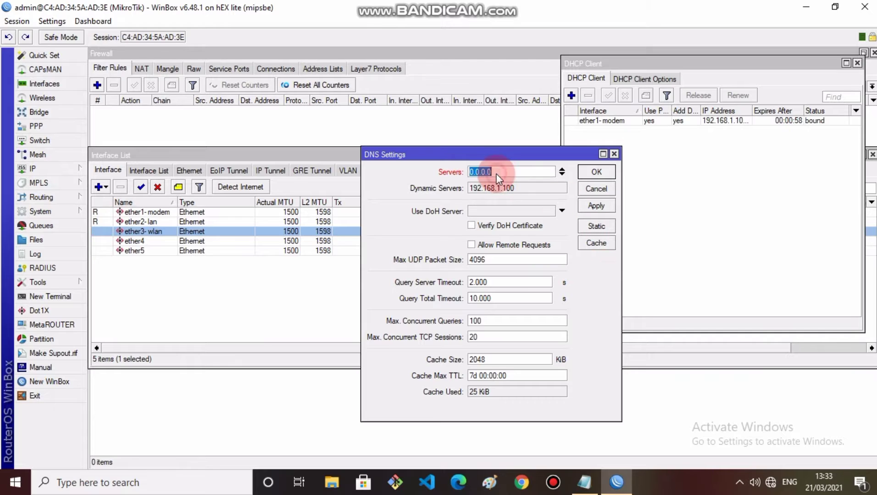
pyautogui.write('8')
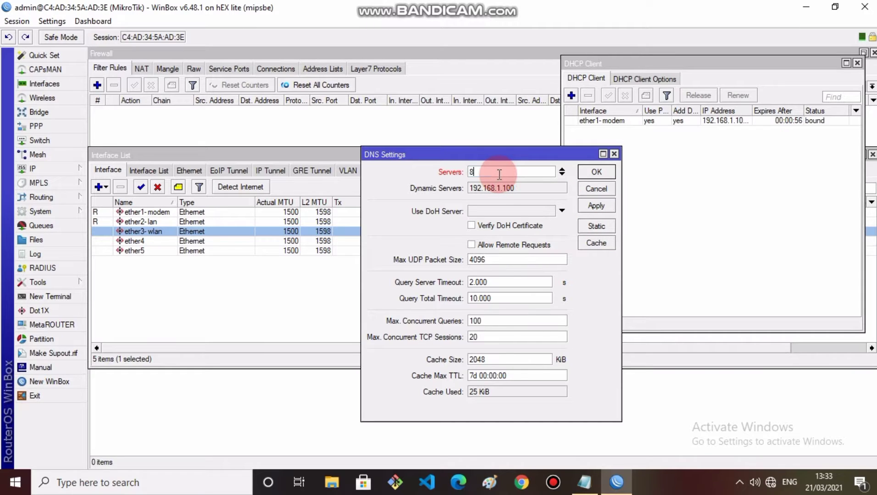
pyautogui.write('.8.8.8')
pyautogui.click(561, 175)
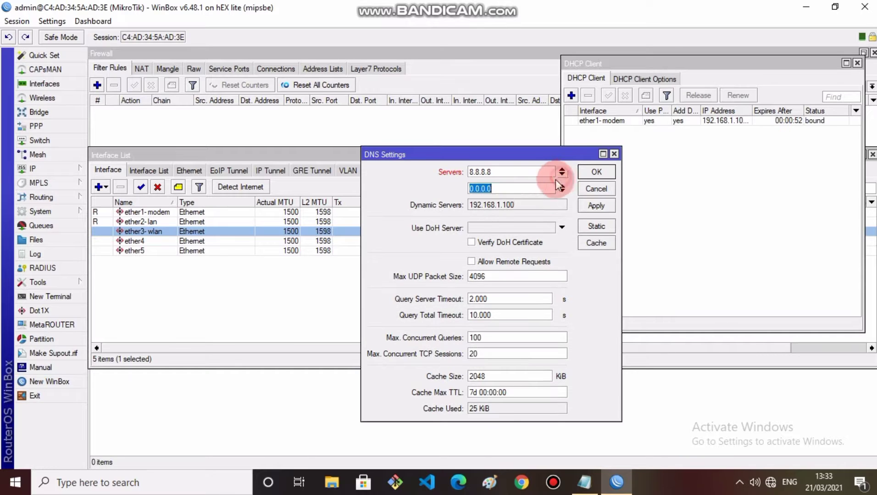
pyautogui.write('8.8')
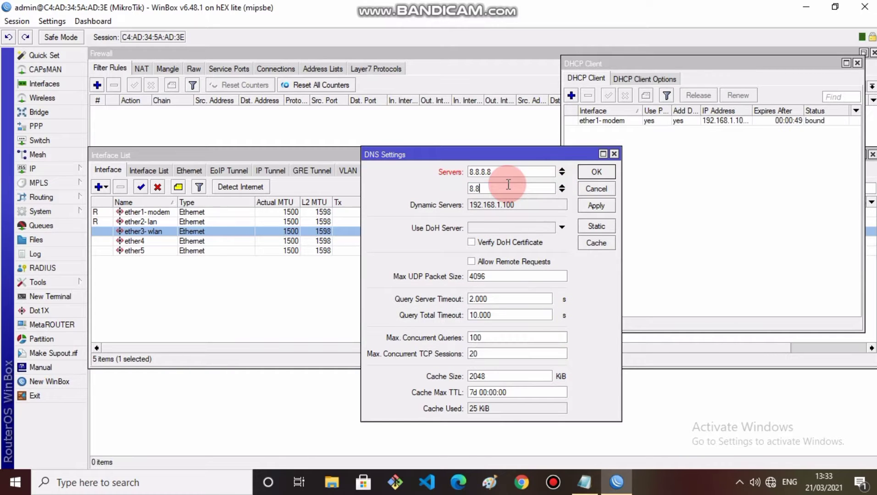
pyautogui.write('.4.4')
pyautogui.click(472, 261)
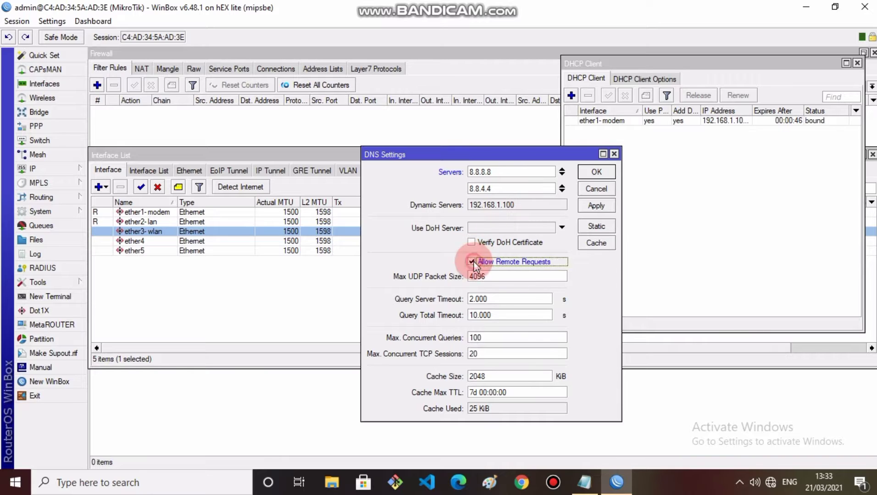
pyautogui.click(594, 205)
pyautogui.click(597, 171)
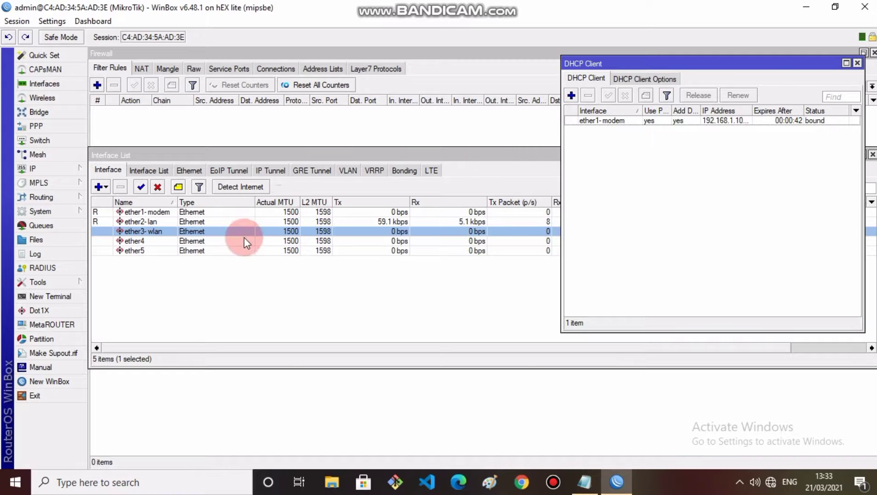
# Step: Ping id.pool.ntp.org in a new terminal and copy the replying address 162.159.200.123
pyautogui.click(73, 297)
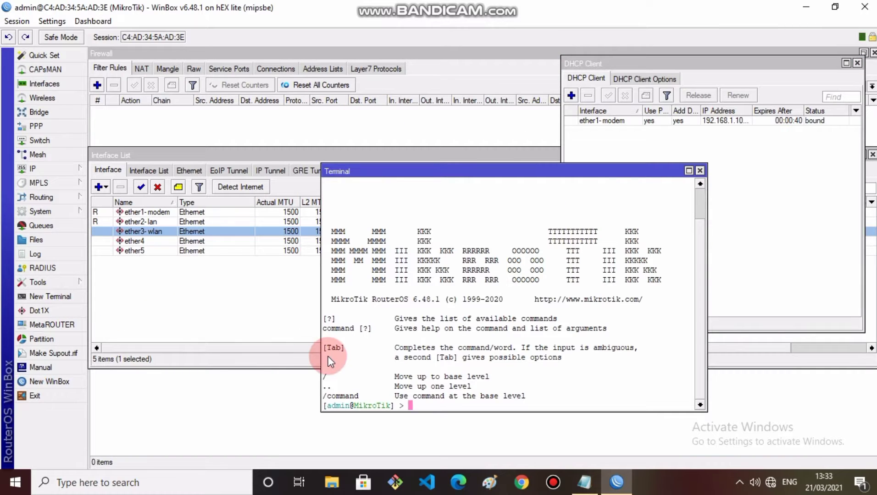
pyautogui.write('ping id.pool.ntp.')
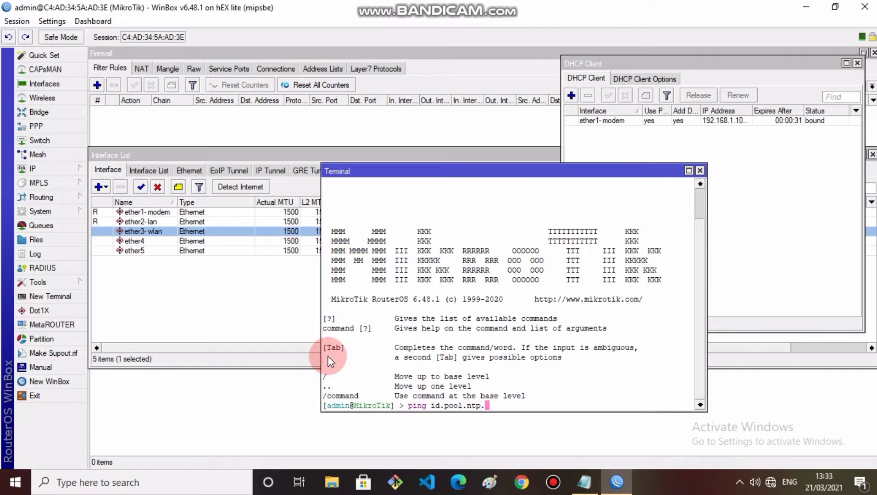
pyautogui.write('org')
pyautogui.press('Return')
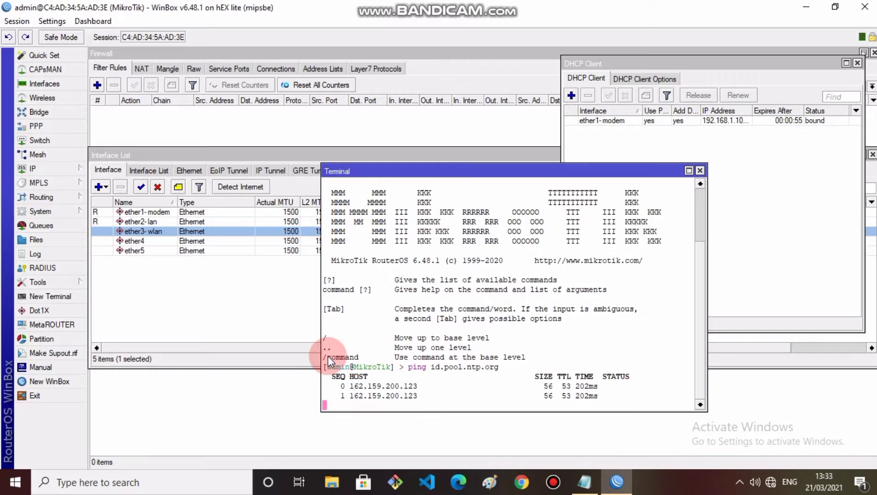
pyautogui.hotkey('ctrl', 'c')
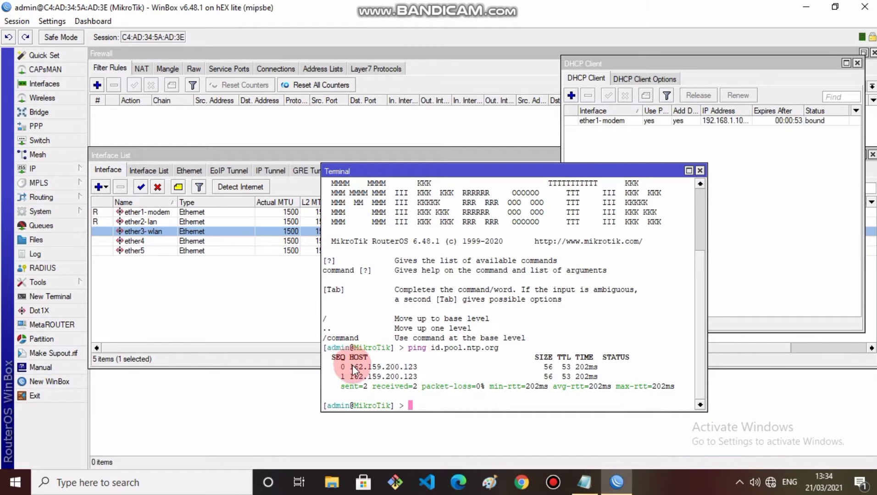
pyautogui.moveTo(351, 368); pyautogui.dragTo(427, 368)
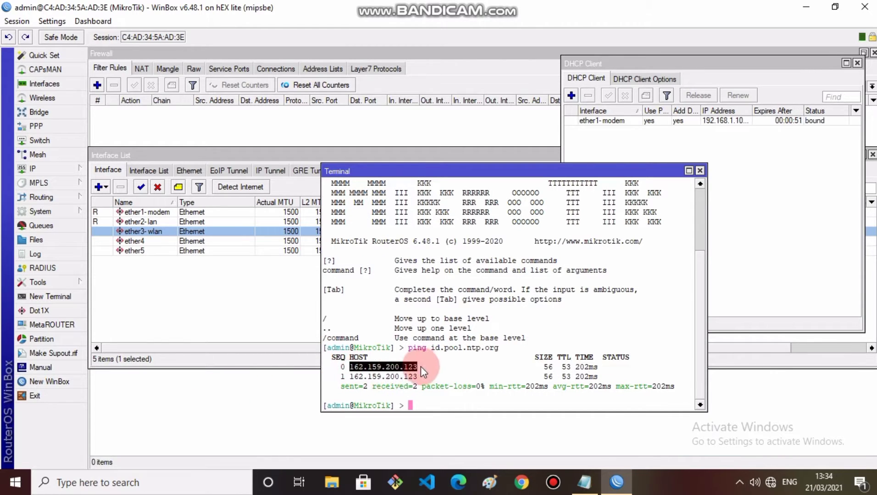
pyautogui.rightClick(421, 367)
pyautogui.click(446, 381)
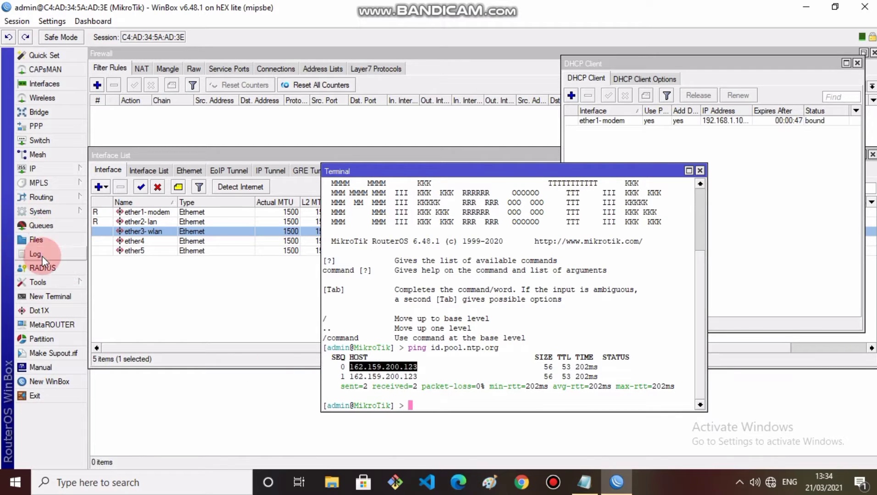
# Step: Enable the SNTP client and paste 162.159.200.123 as the primary NTP server
pyautogui.click(41, 211)
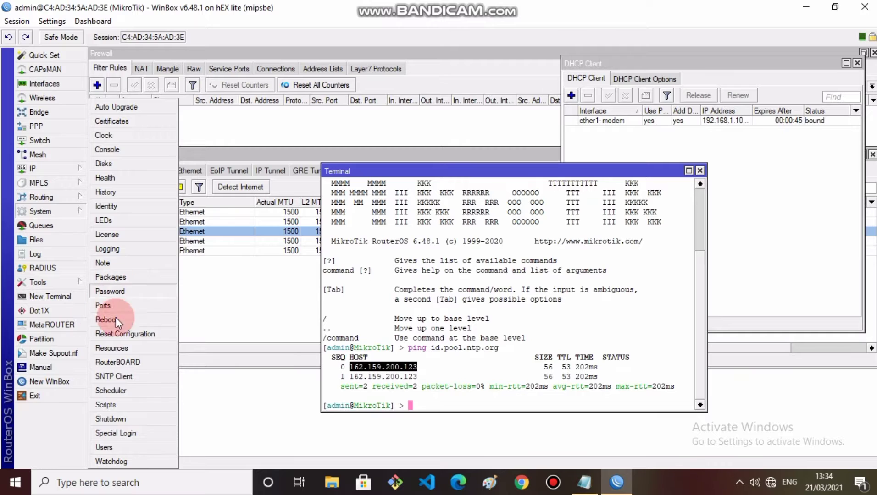
pyautogui.click(121, 376)
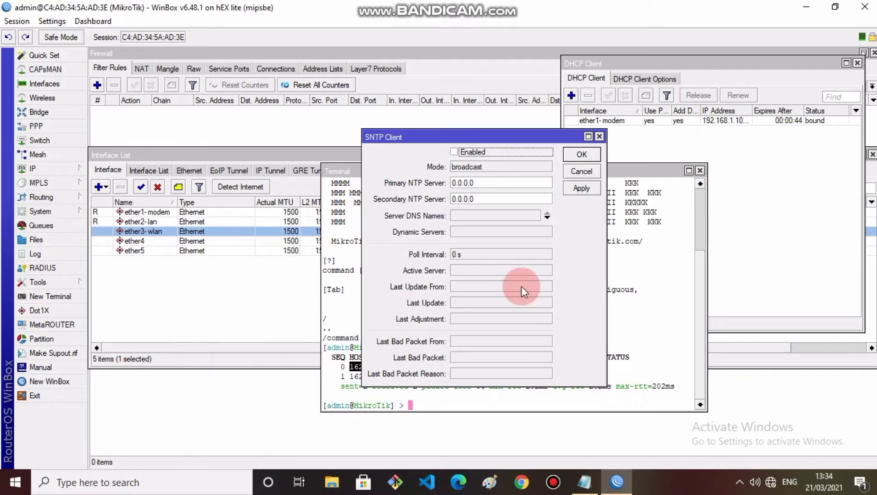
pyautogui.click(454, 152)
pyautogui.doubleClick(476, 183)
pyautogui.rightClick(473, 184)
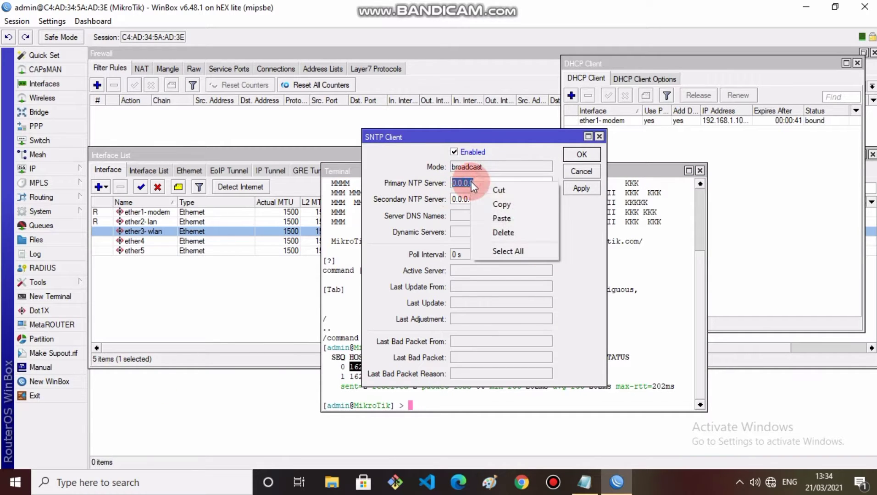
pyautogui.click(506, 219)
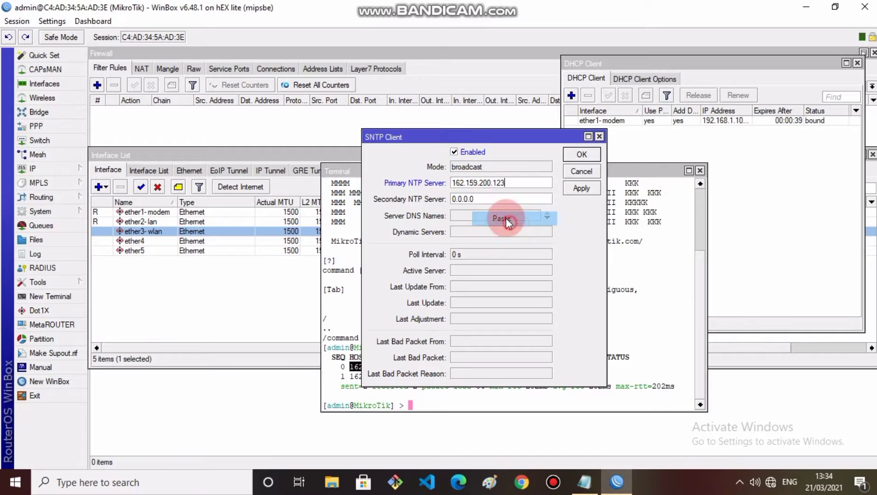
# Step: Set the secondary NTP server to 162.159.200.133 and apply the SNTP settings
pyautogui.doubleClick(477, 199)
pyautogui.rightClick(479, 200)
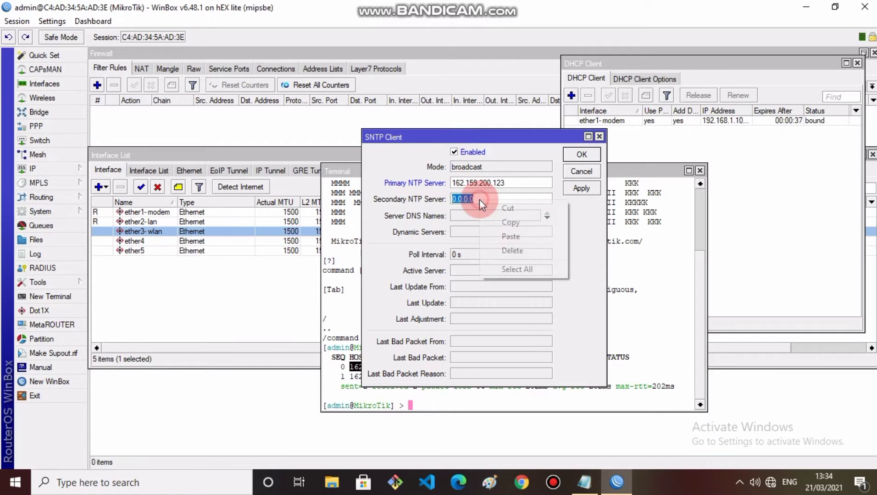
pyautogui.click(506, 241)
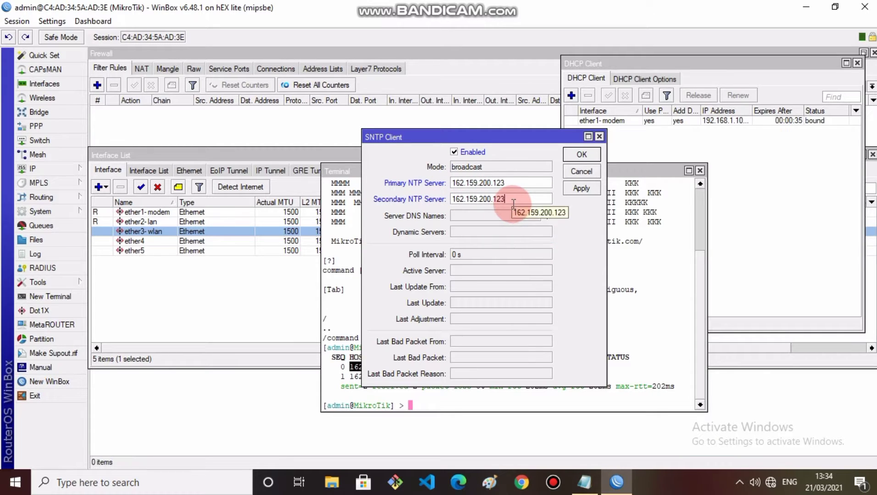
pyautogui.press('BackSpace')
pyautogui.press('BackSpace')
pyautogui.write('33')
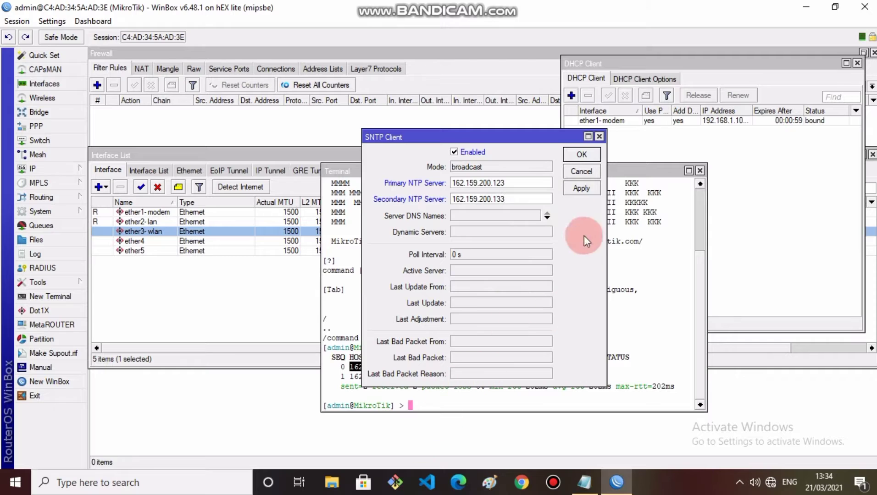
pyautogui.click(581, 188)
pyautogui.click(580, 156)
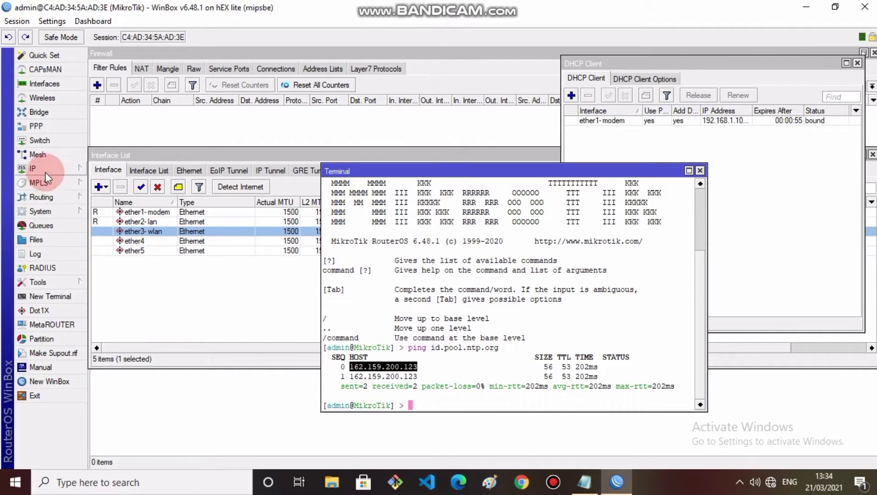
# Step: Choose Asia/Jakarta (GMT +07:00) as the router clock's time zone and apply it
pyautogui.click(44, 211)
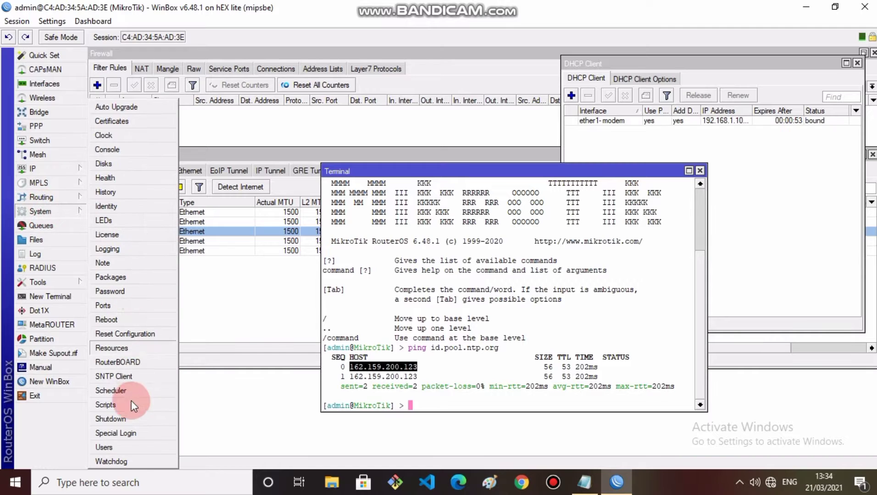
pyautogui.click(120, 140)
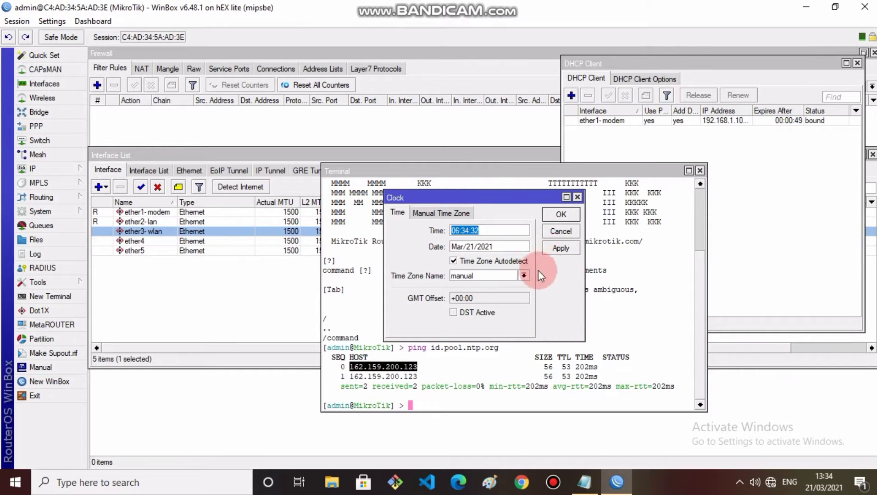
pyautogui.click(524, 277)
pyautogui.scroll(-3, 490, 337)
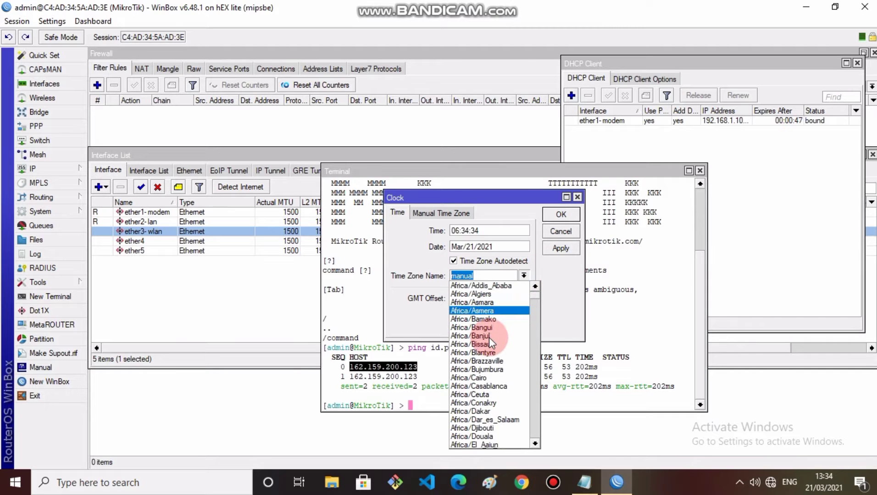
pyautogui.scroll(-8, 491, 340)
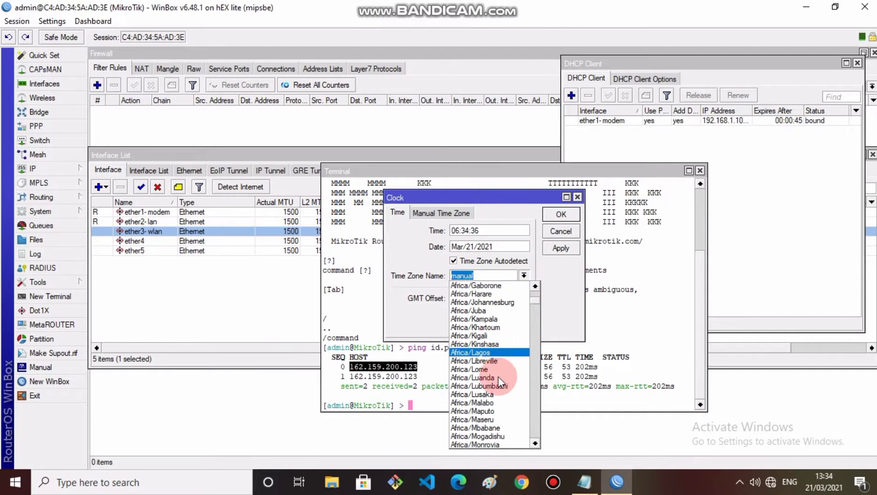
pyautogui.scroll(-9, 498, 377)
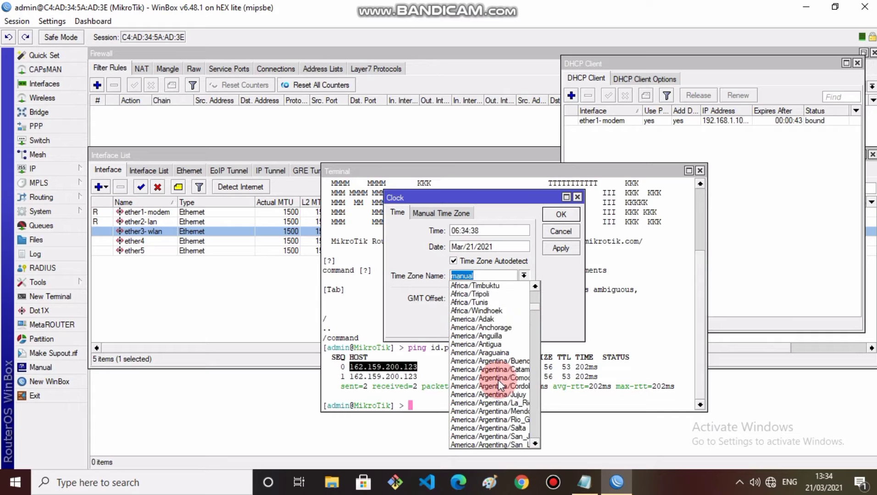
pyautogui.scroll(-12, 498, 380)
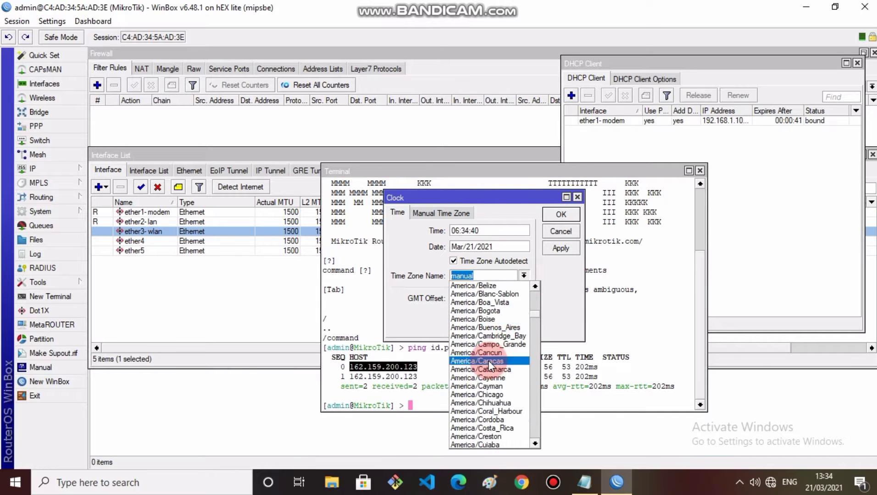
pyautogui.scroll(-3, 489, 360)
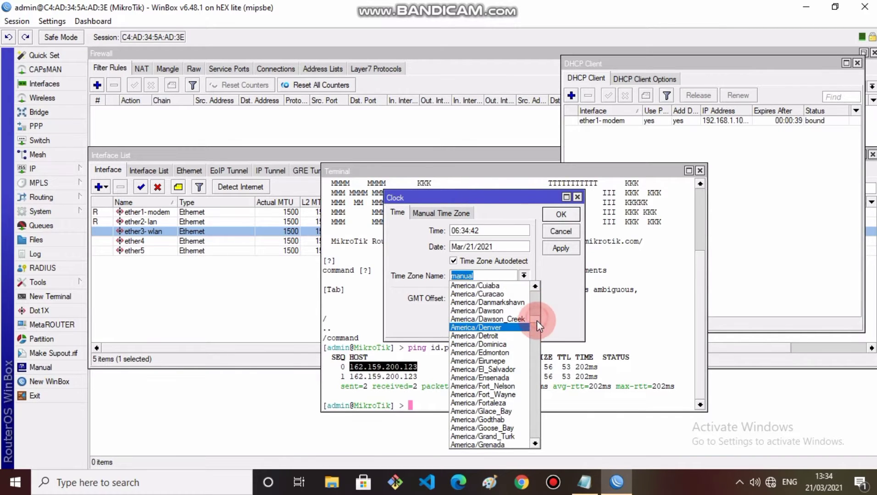
pyautogui.moveTo(537, 320); pyautogui.dragTo(534, 359)
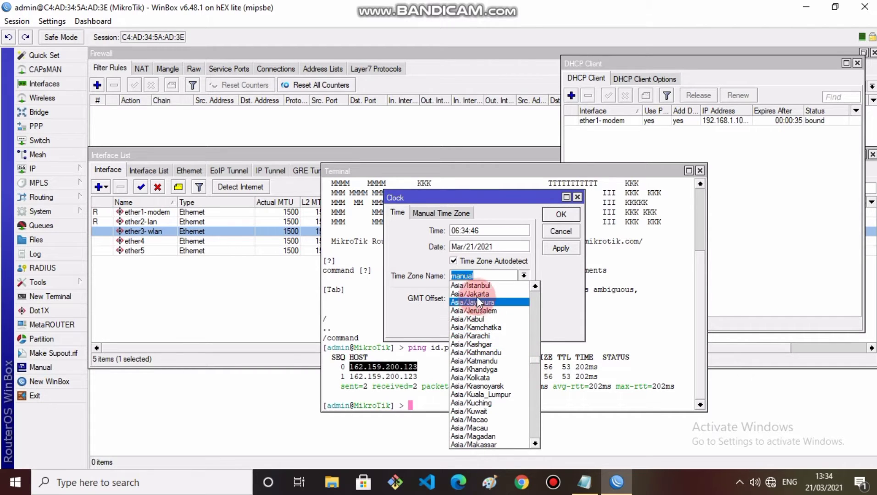
pyautogui.click(477, 293)
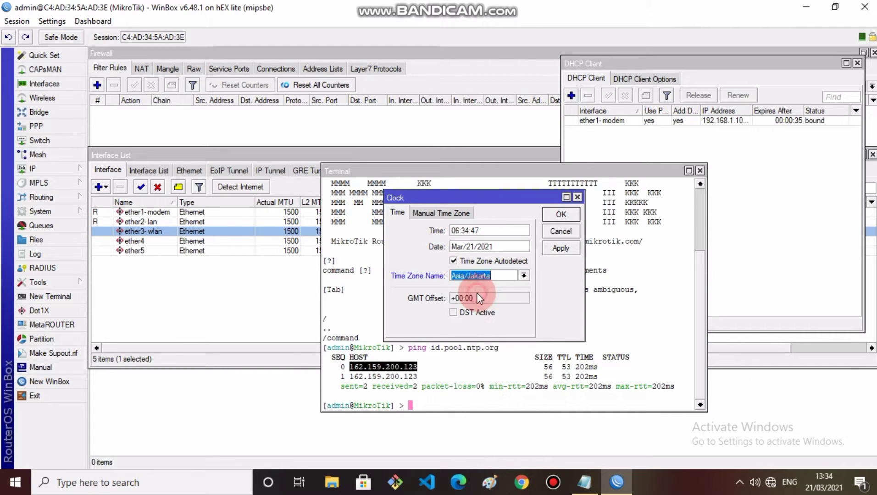
pyautogui.click(561, 248)
pyautogui.click(559, 214)
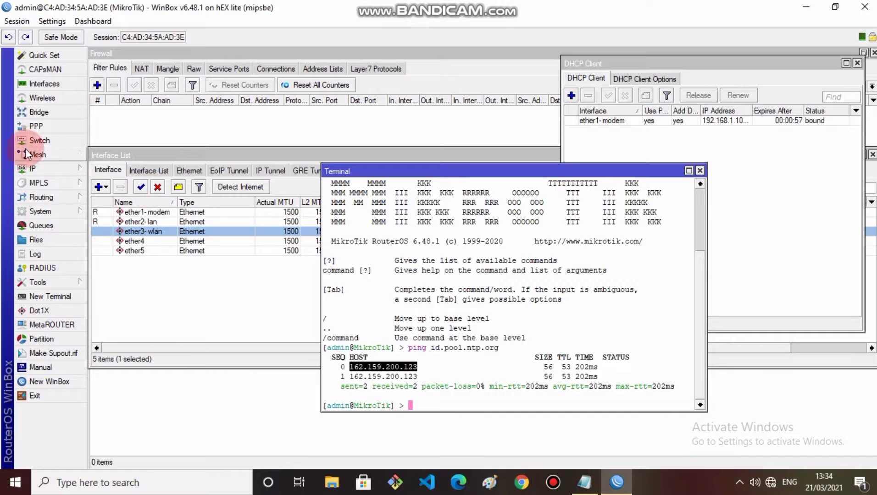
# Step: Create a srcnat NAT rule with out-interface ether1-modem and action masquerade
pyautogui.click(34, 170)
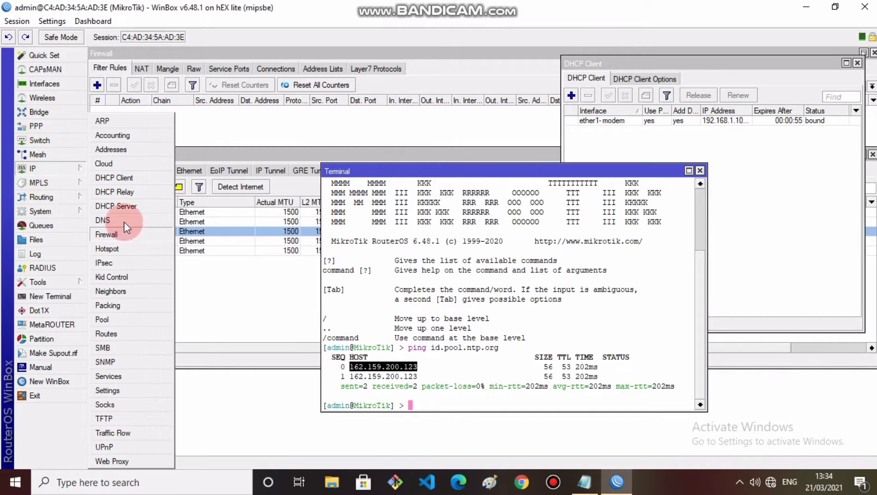
pyautogui.click(135, 236)
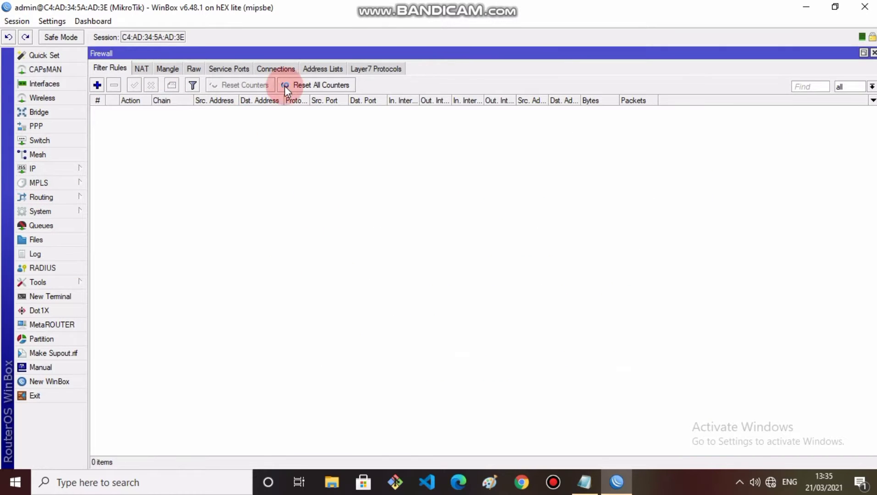
pyautogui.click(139, 69)
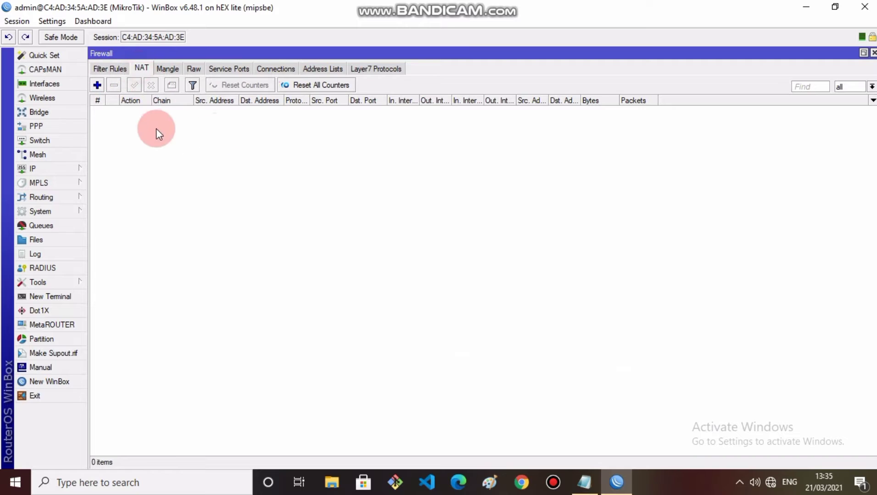
pyautogui.click(97, 86)
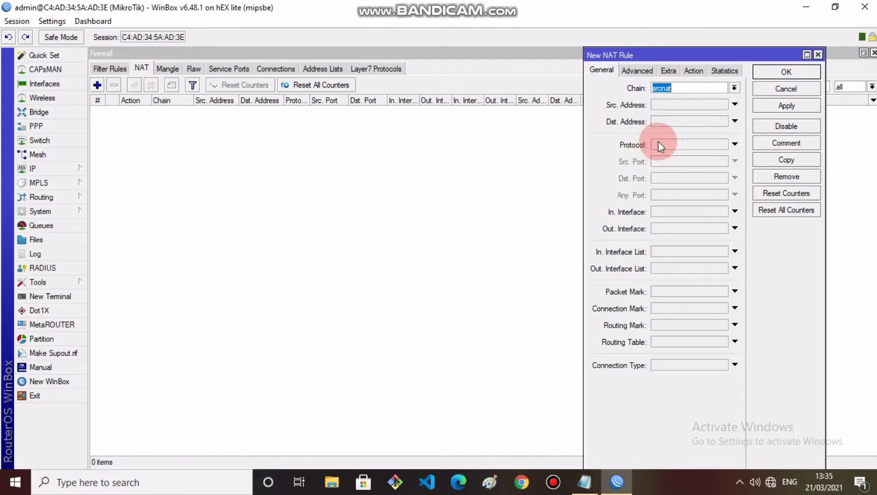
pyautogui.click(682, 228)
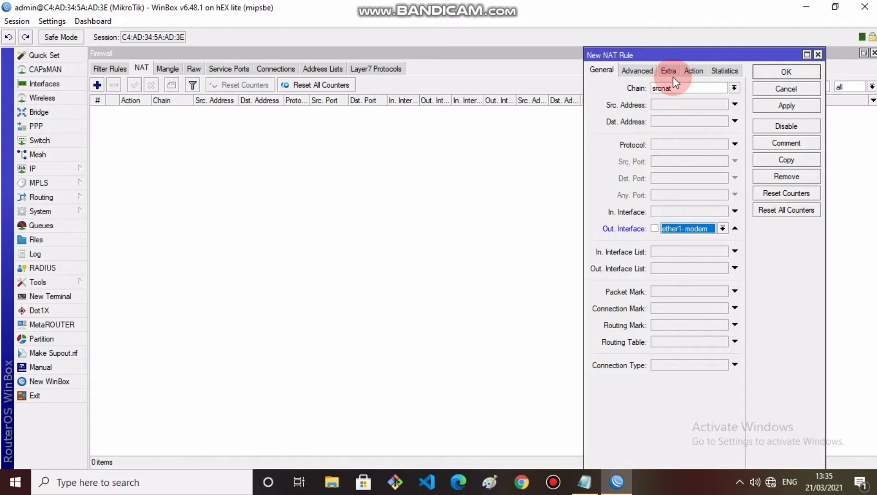
pyautogui.click(703, 69)
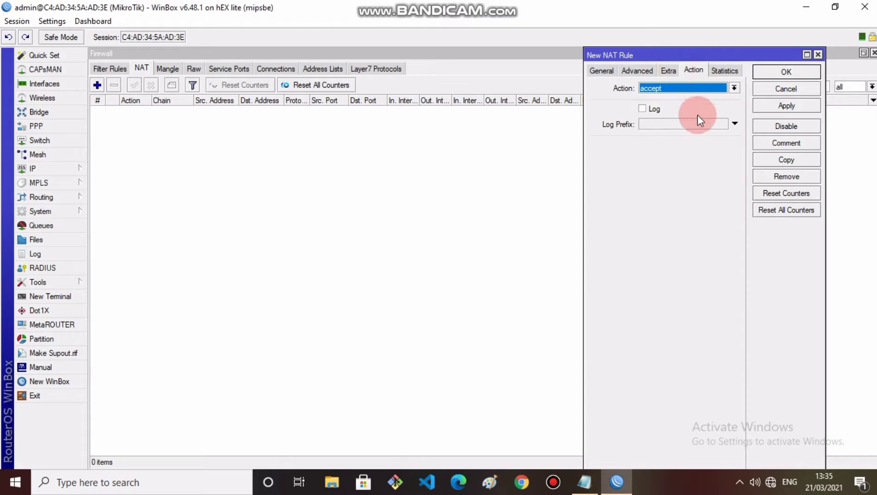
pyautogui.click(668, 87)
pyautogui.click(672, 145)
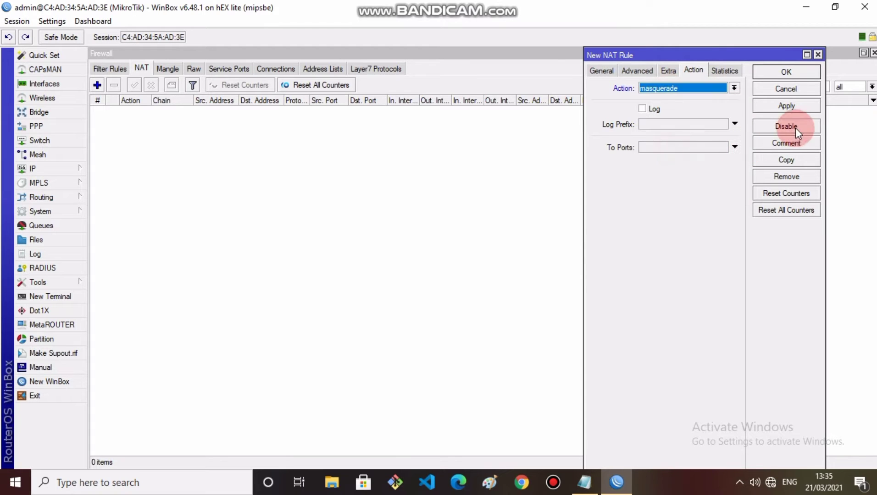
pyautogui.click(792, 107)
pyautogui.click(786, 73)
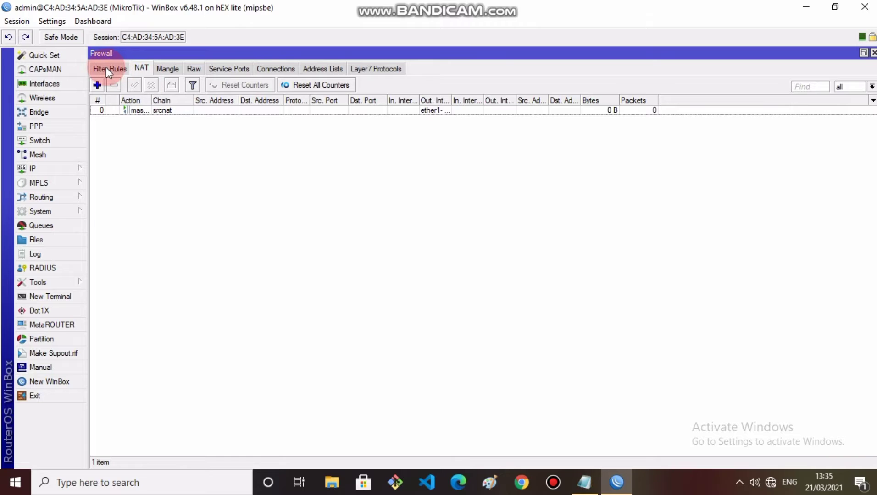
# Step: Enable the web proxy with Cache On Disk and enter the cache administrator's e-mail
pyautogui.click(44, 167)
pyautogui.click(116, 461)
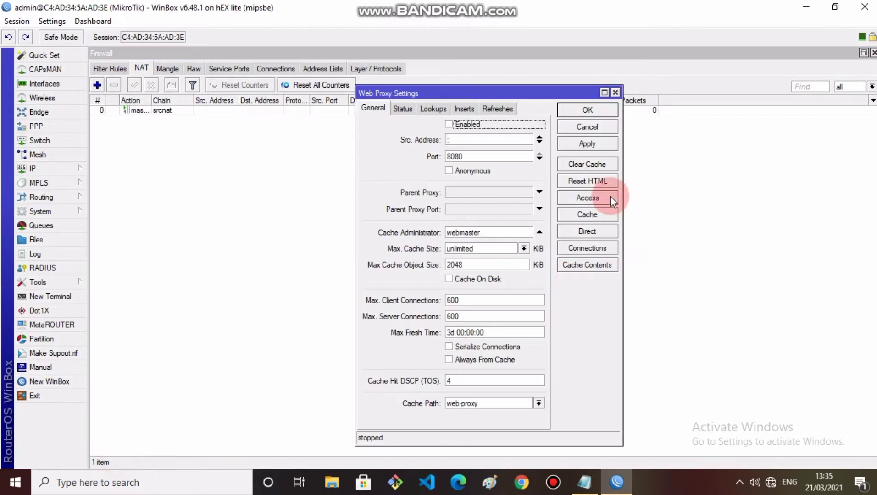
pyautogui.click(446, 124)
pyautogui.click(448, 279)
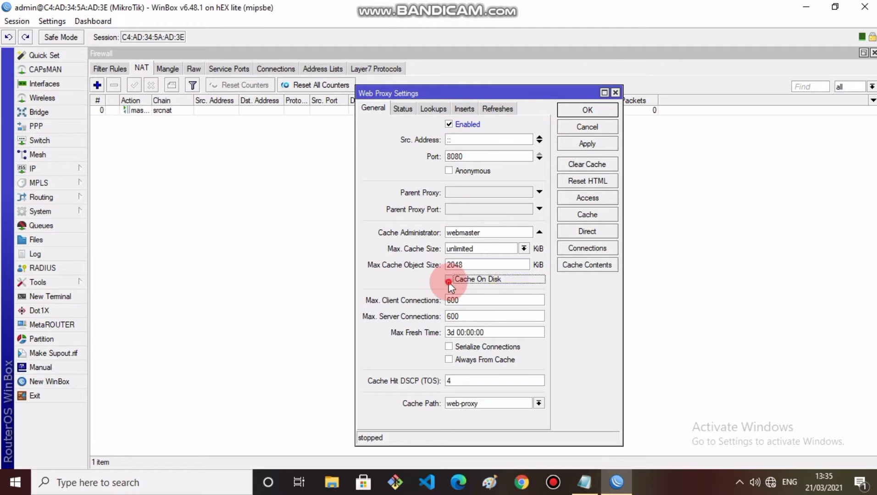
pyautogui.doubleClick(499, 234)
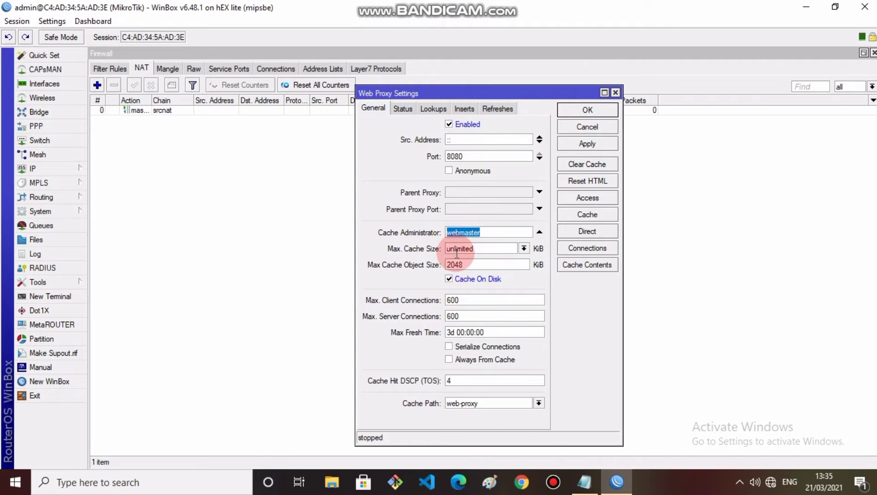
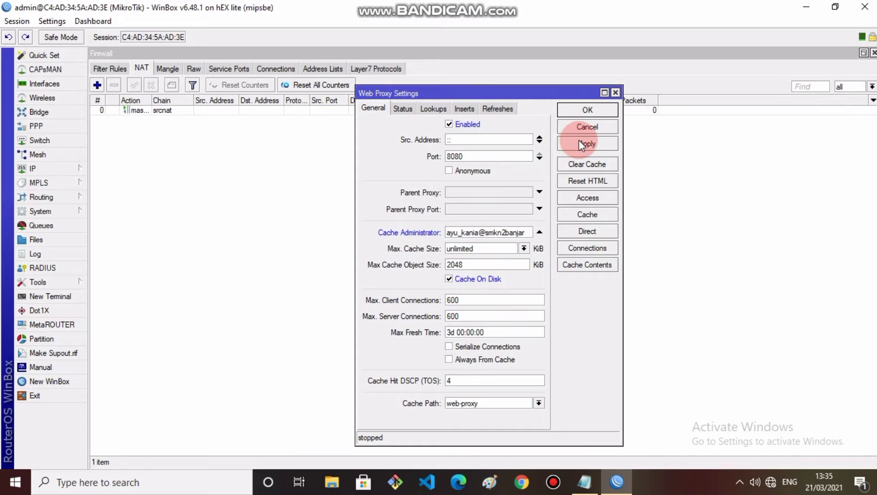
pyautogui.click(580, 108)
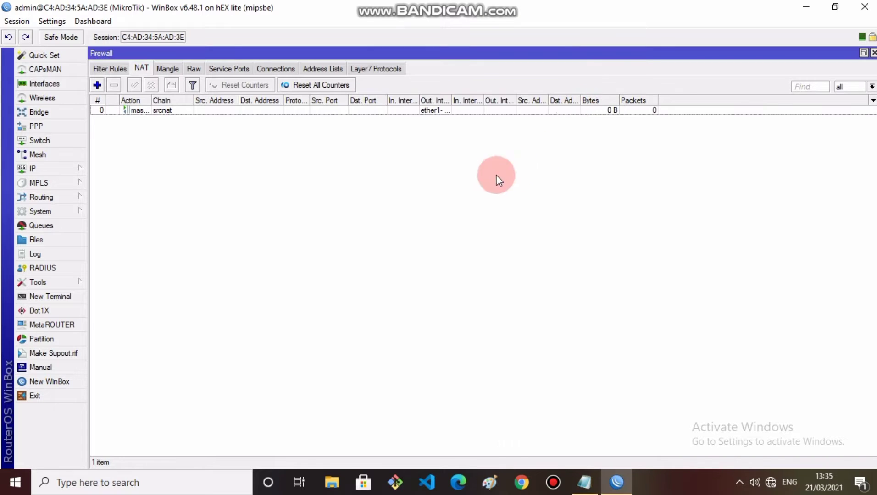
# Step: Add IP address 192.168.100.1/25 on interface ether2-lan
pyautogui.click(40, 170)
pyautogui.click(114, 150)
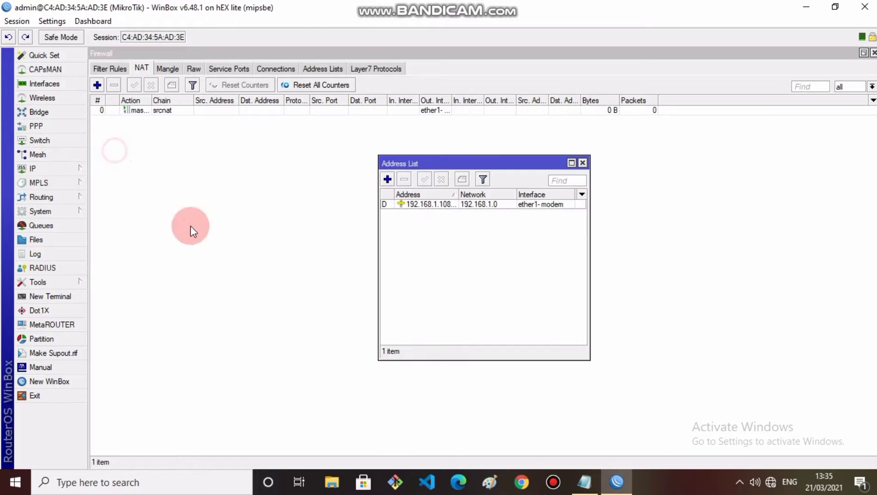
pyautogui.click(405, 179)
pyautogui.click(387, 179)
pyautogui.click(492, 205)
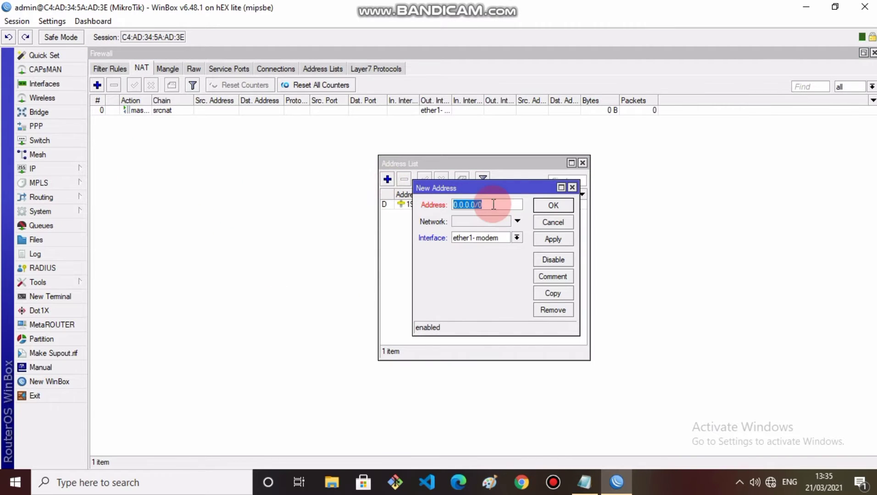
pyautogui.write('192.168.100.1/25')
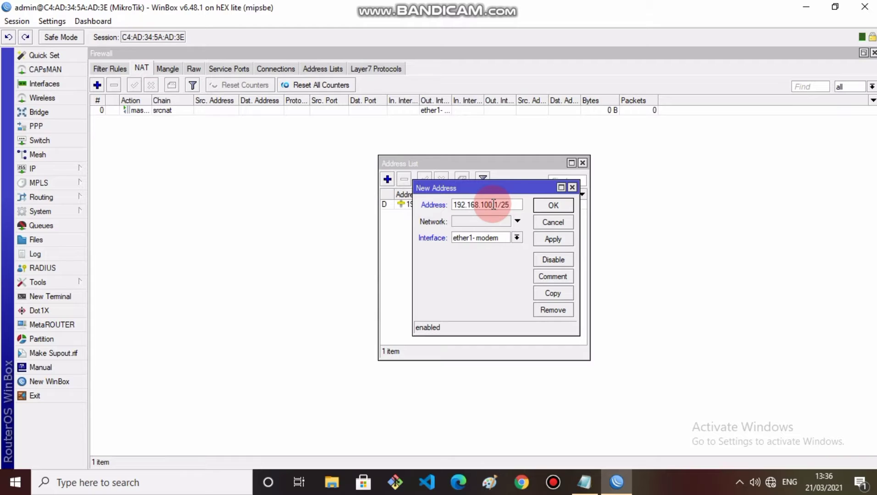
pyautogui.click(517, 237)
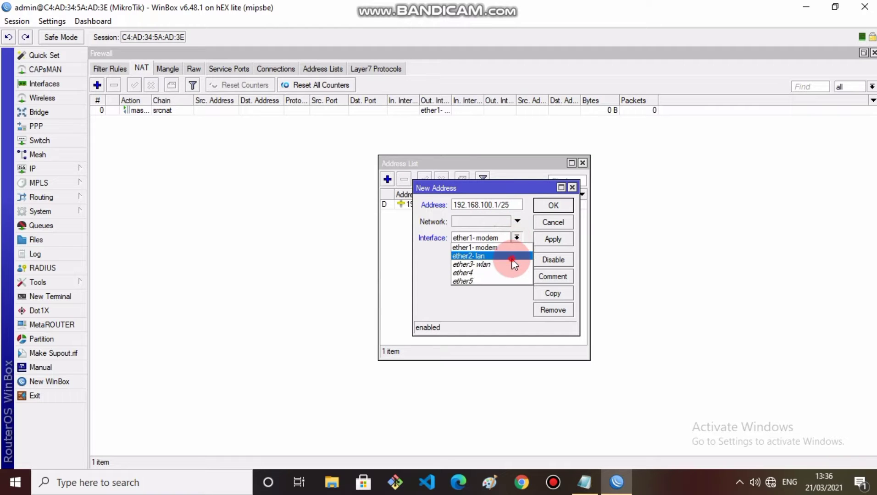
pyautogui.click(477, 255)
pyautogui.click(553, 241)
pyautogui.click(555, 222)
pyautogui.click(387, 179)
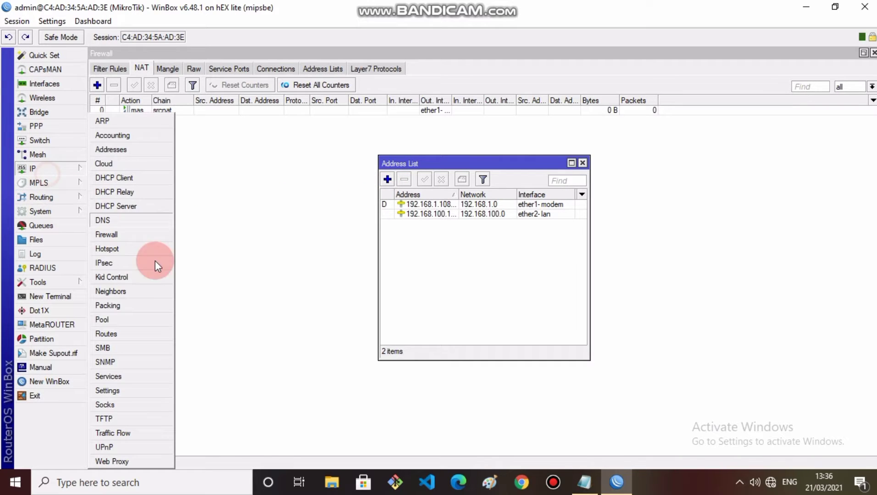
# Step: Start DHCP Setup on ether2-lan with address space 192.168.100.0/25
pyautogui.click(126, 206)
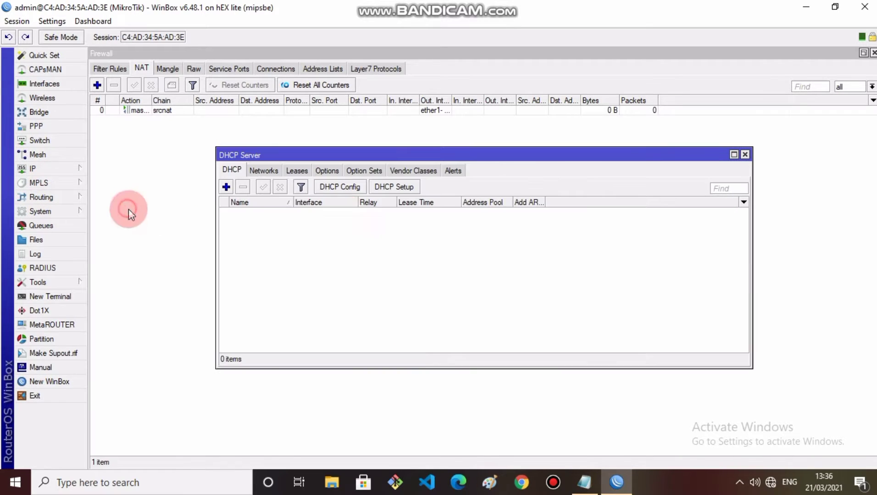
pyautogui.click(395, 187)
pyautogui.click(515, 258)
pyautogui.click(509, 272)
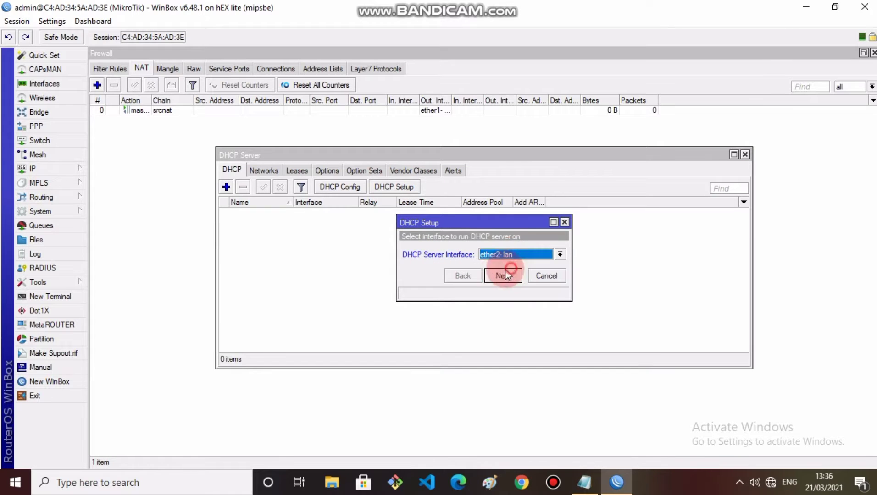
pyautogui.click(499, 271)
pyautogui.click(498, 271)
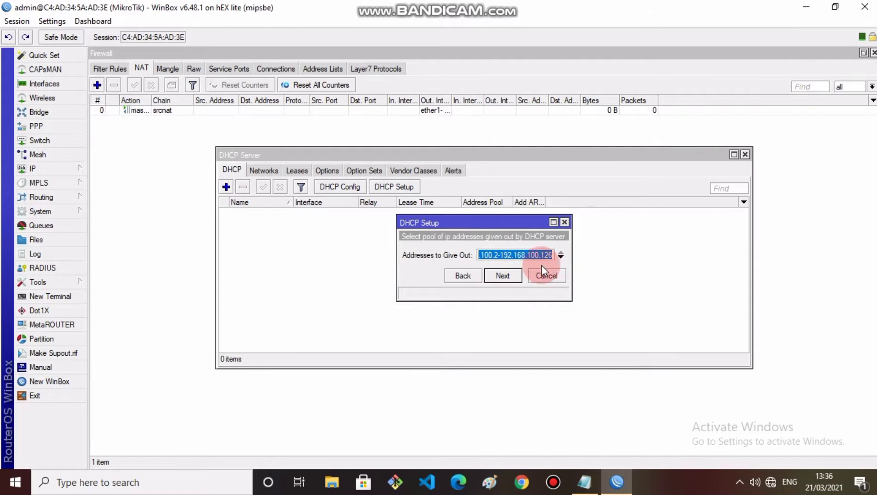
# Step: End the pool at 192.168.100.100, keep 00:10:00 leases, and finish the setup
pyautogui.click(554, 255)
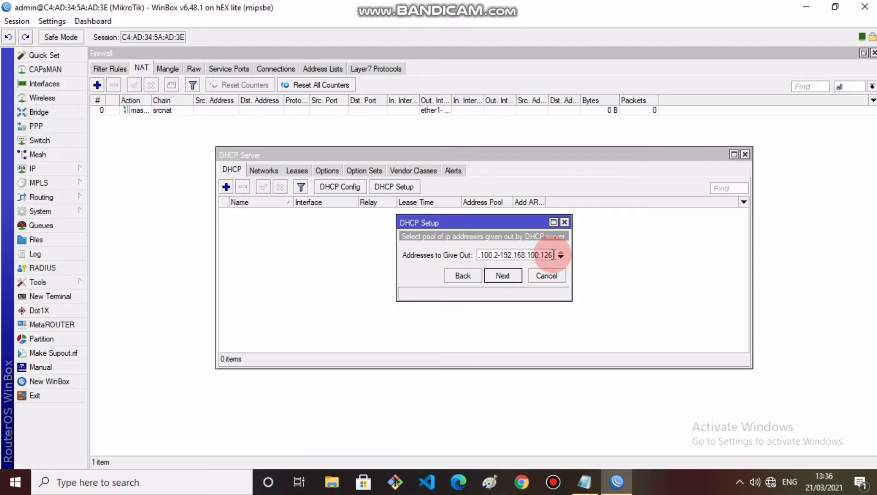
pyautogui.press('BackSpace')
pyautogui.press('BackSpace')
pyautogui.write('00')
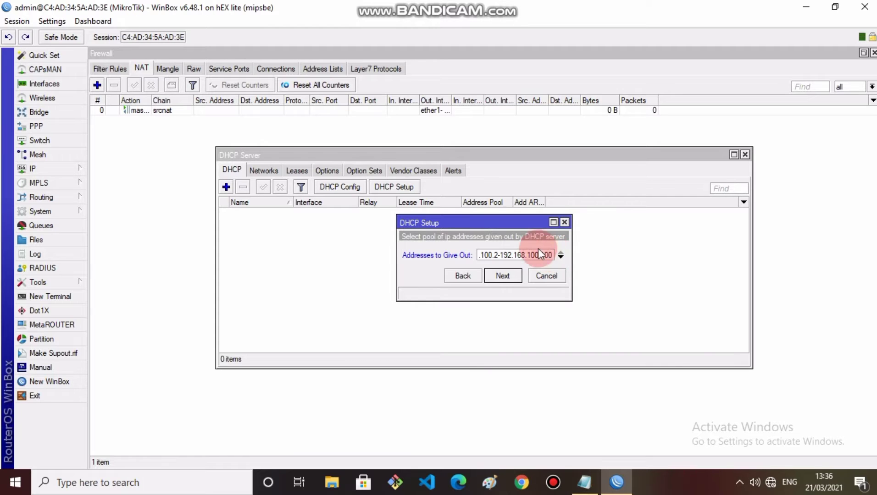
pyautogui.click(505, 276)
pyautogui.click(508, 278)
pyautogui.click(508, 277)
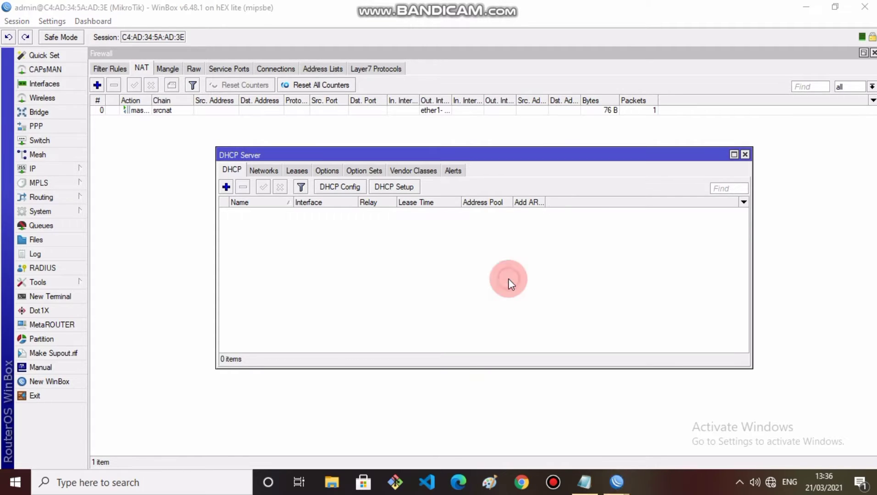
pyautogui.click(477, 255)
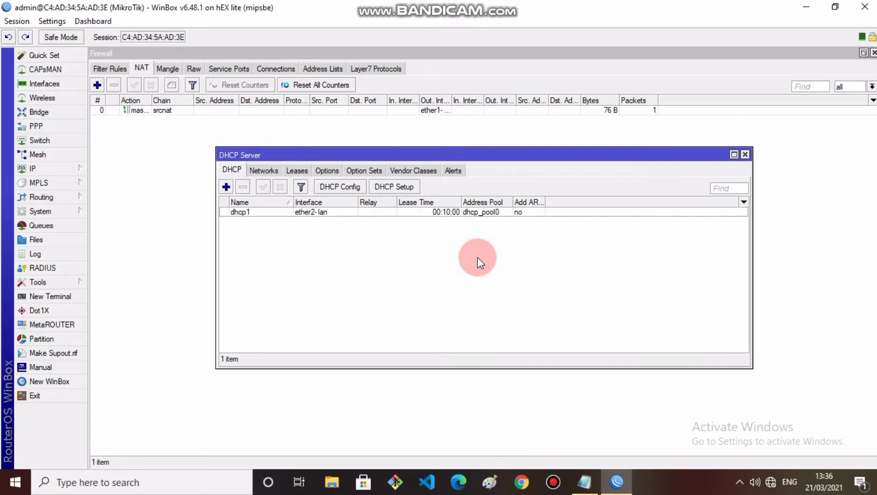
pyautogui.click(38, 172)
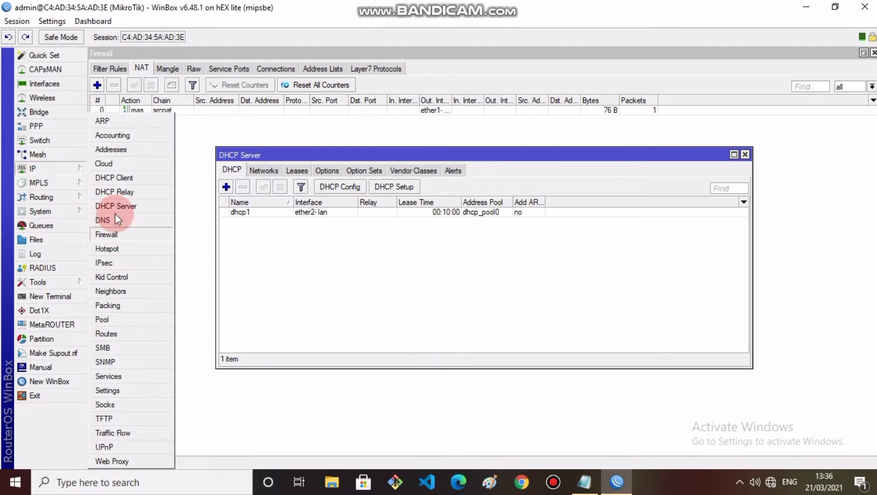
pyautogui.click(111, 236)
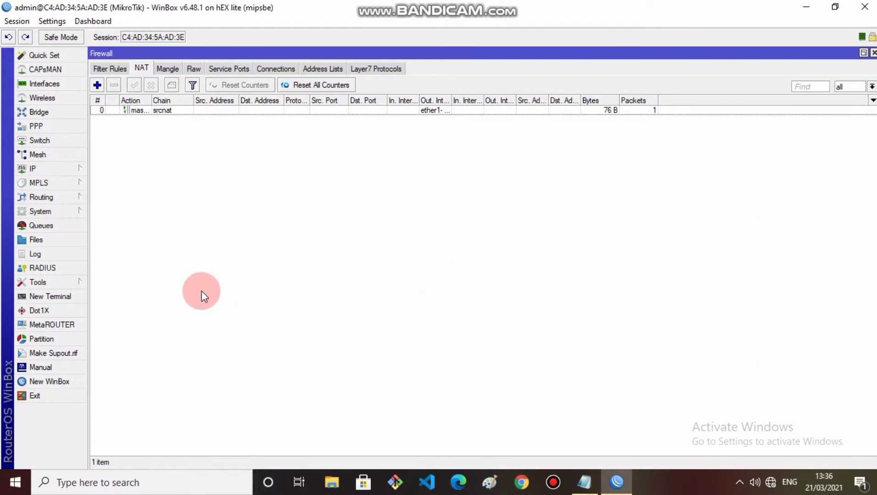
# Step: Start an input-chain filter rule from 192.168.100.2-192.168.100.50 to 192.168.100.1
pyautogui.click(109, 69)
pyautogui.click(97, 85)
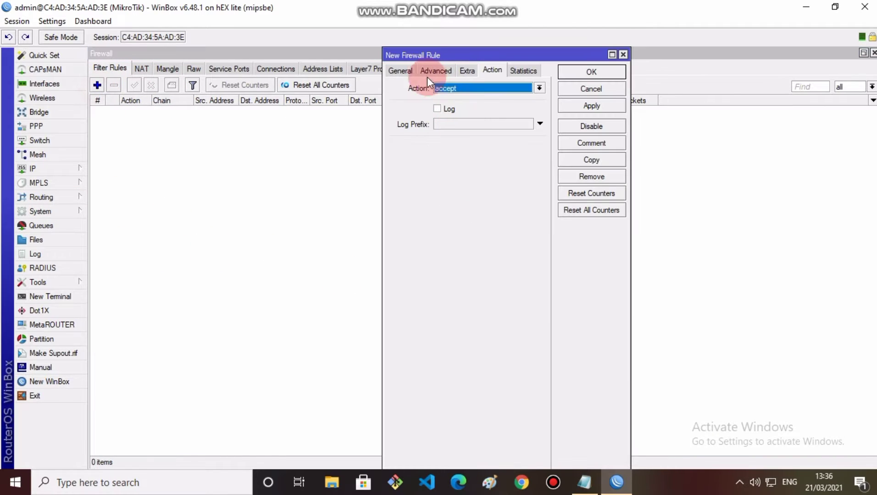
pyautogui.click(399, 70)
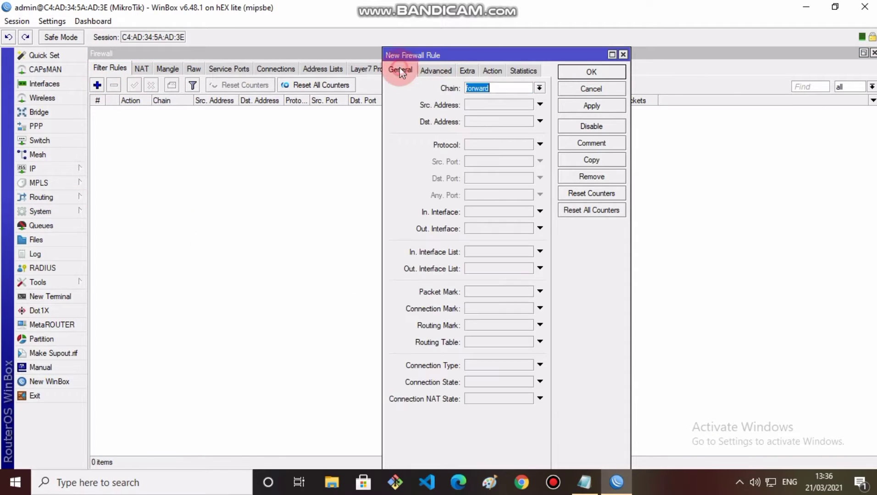
pyautogui.click(539, 89)
pyautogui.click(504, 106)
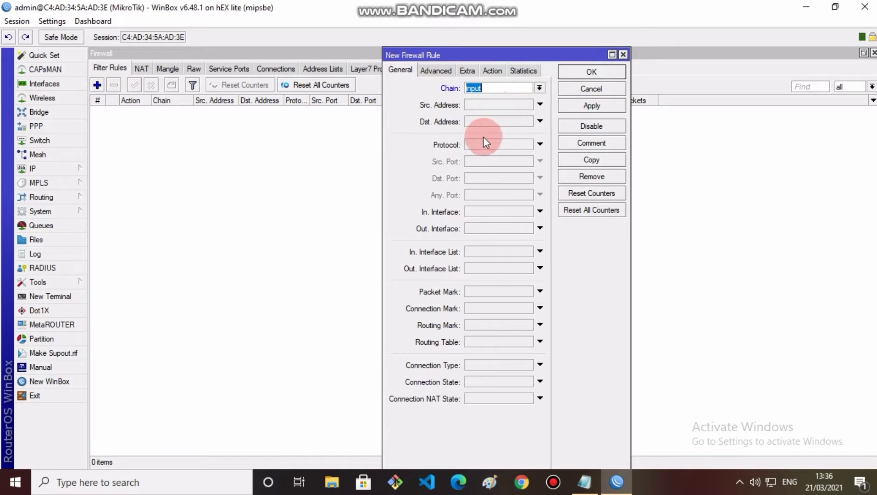
pyautogui.click(474, 106)
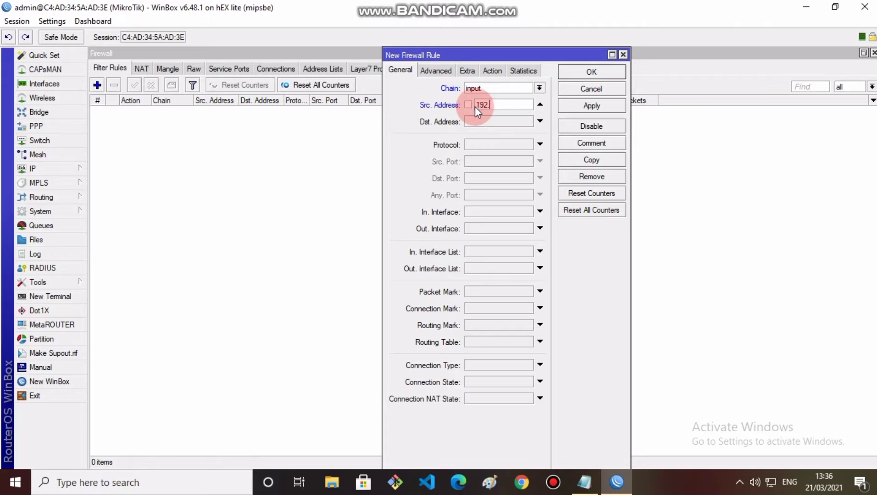
pyautogui.write('192.168.100.2')
pyautogui.write('-192.1')
pyautogui.write('68.100.')
pyautogui.write('50')
pyautogui.click(477, 122)
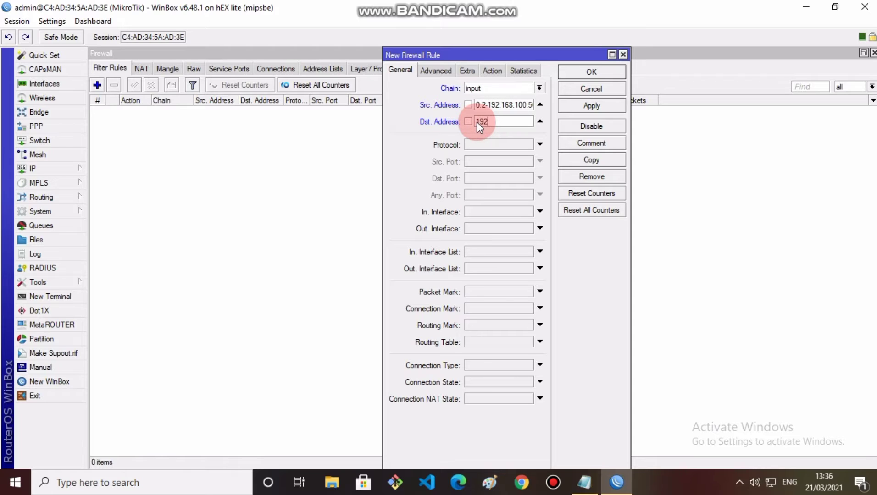
pyautogui.write('192.168.100.1')
# Step: Match protocol icmp, set action drop, comment "block ping ke router", and save
pyautogui.click(522, 145)
pyautogui.click(528, 144)
pyautogui.click(517, 155)
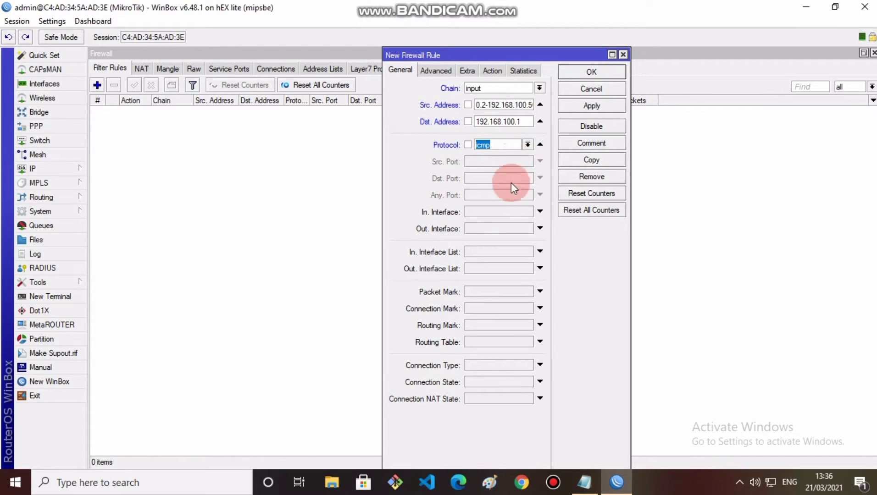
pyautogui.click(499, 75)
pyautogui.click(499, 94)
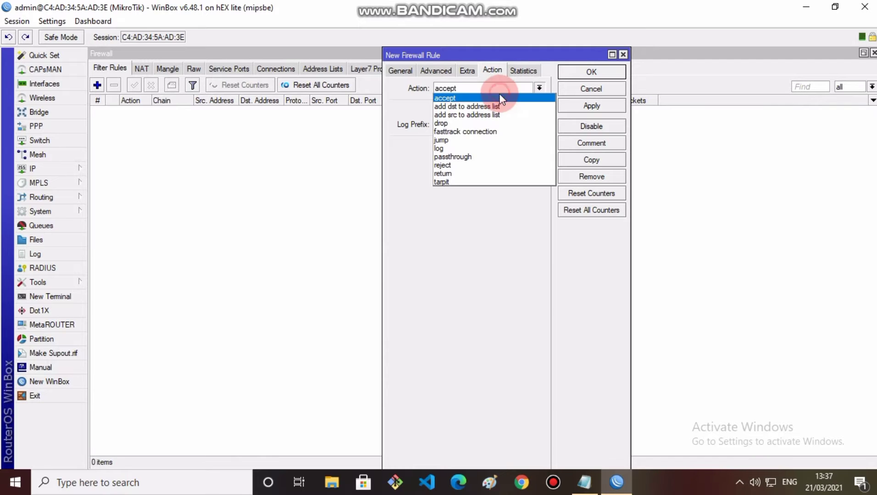
pyautogui.click(492, 123)
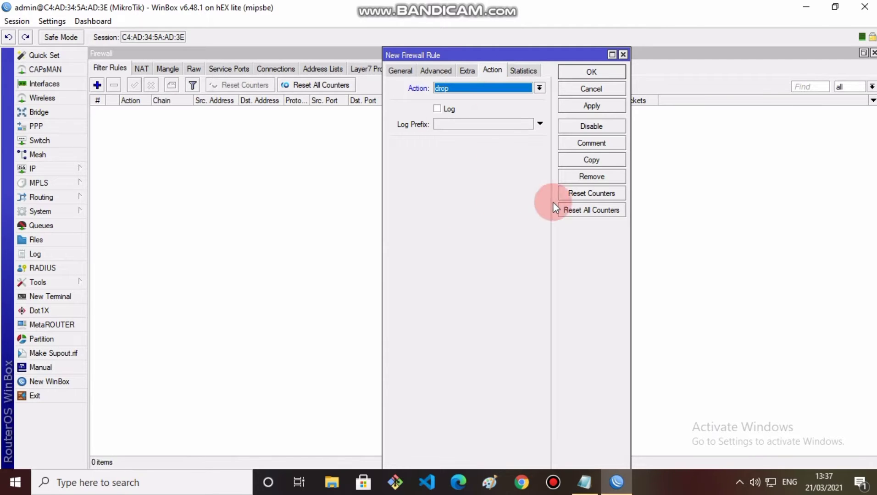
pyautogui.click(591, 142)
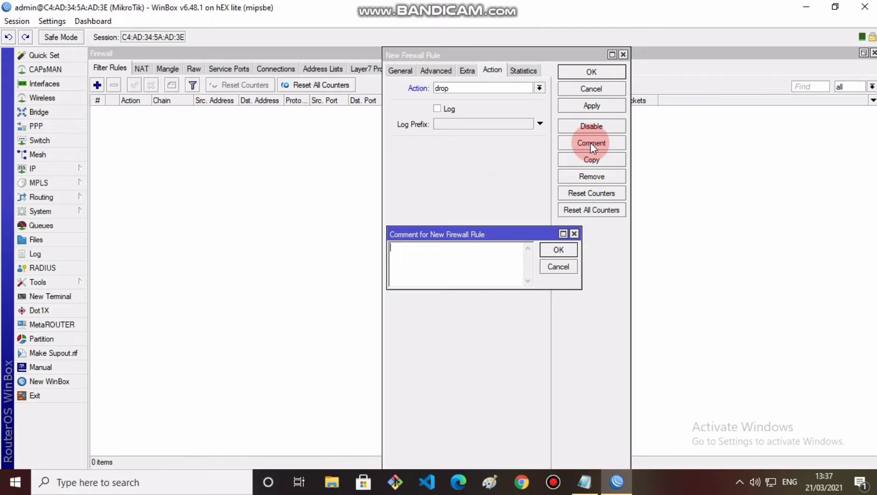
pyautogui.write('bloc')
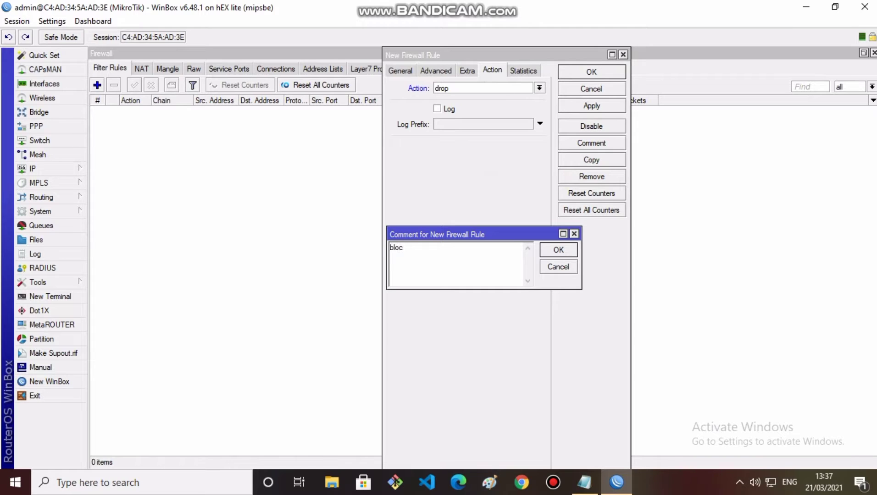
pyautogui.write('k ping ke router')
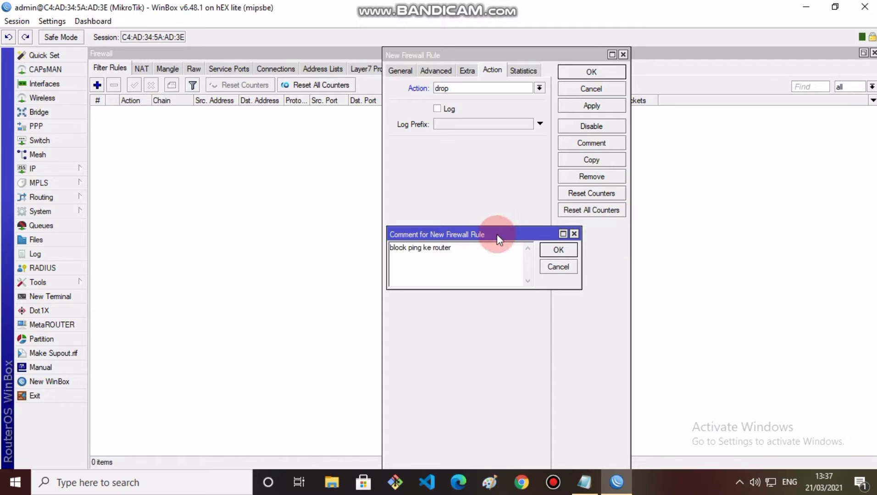
pyautogui.click(551, 252)
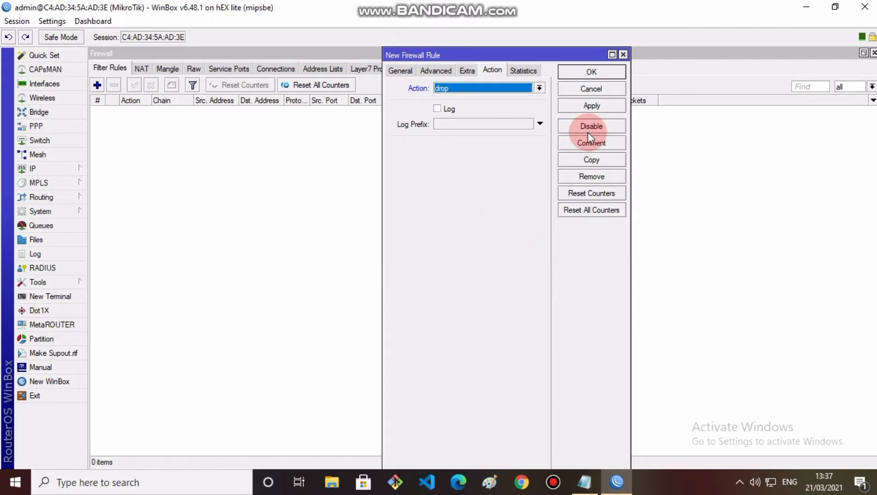
pyautogui.click(590, 106)
# Step: Start a new forward rule matching ICMP from source 192.168.100.51-192.168.100.100
pyautogui.click(590, 73)
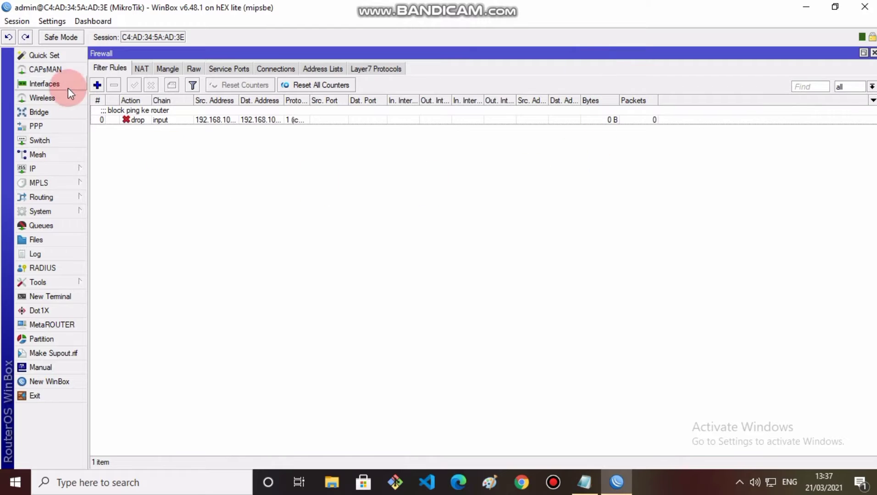
pyautogui.click(99, 69)
pyautogui.click(97, 85)
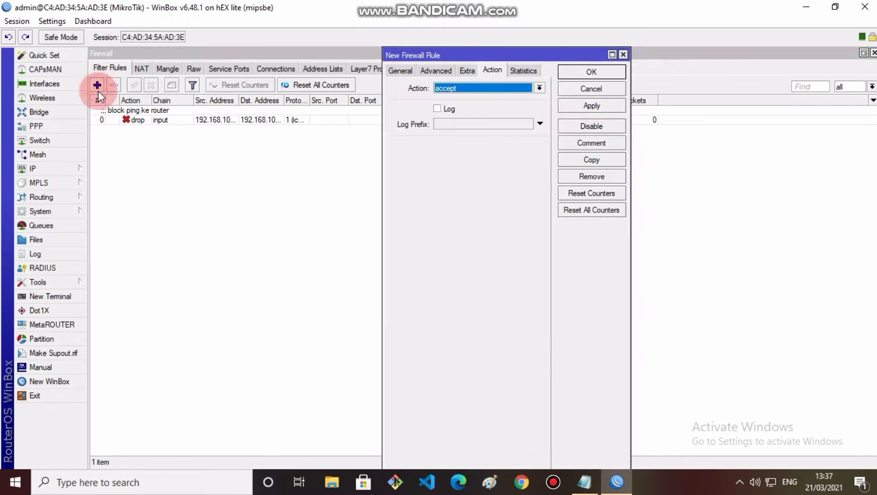
pyautogui.click(400, 70)
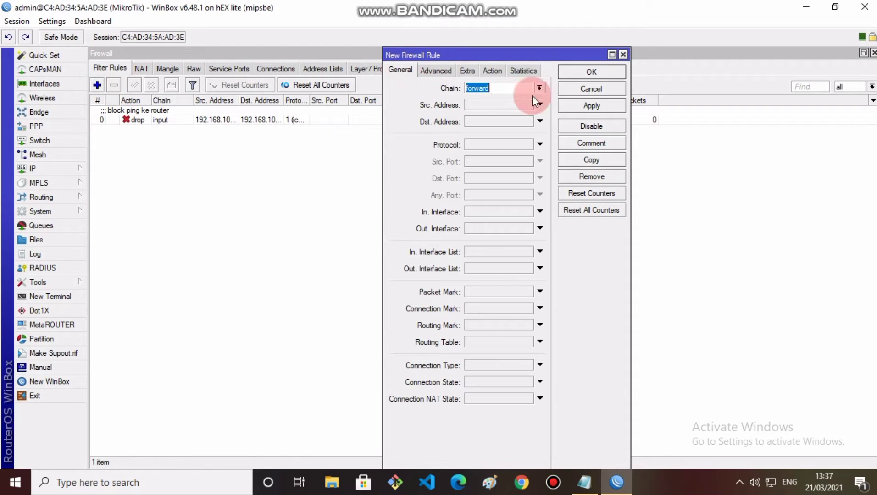
pyautogui.click(530, 145)
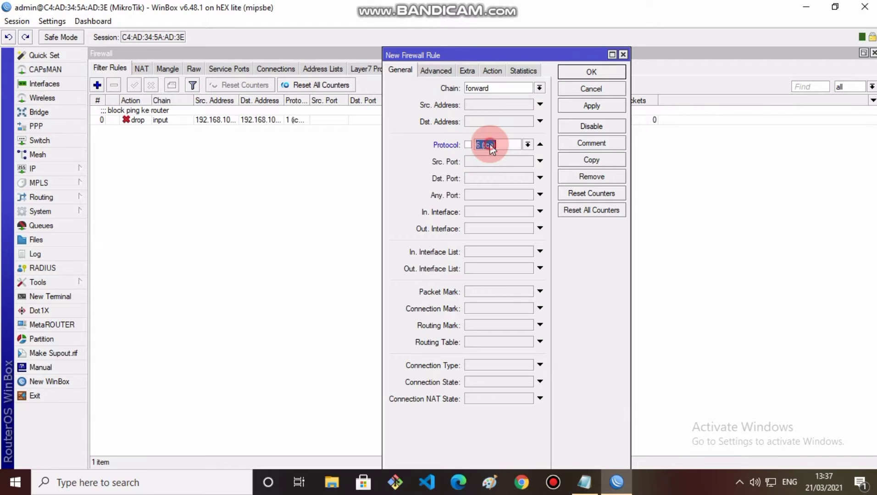
pyautogui.click(528, 145)
pyautogui.click(491, 227)
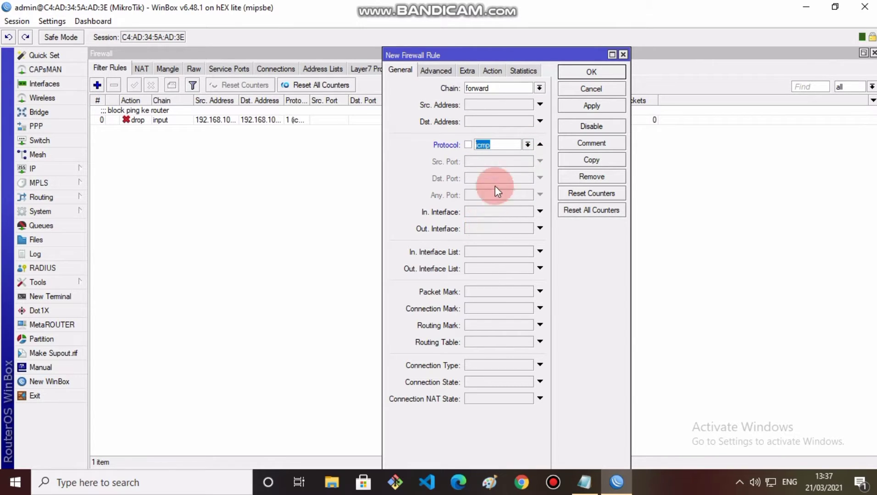
pyautogui.click(482, 107)
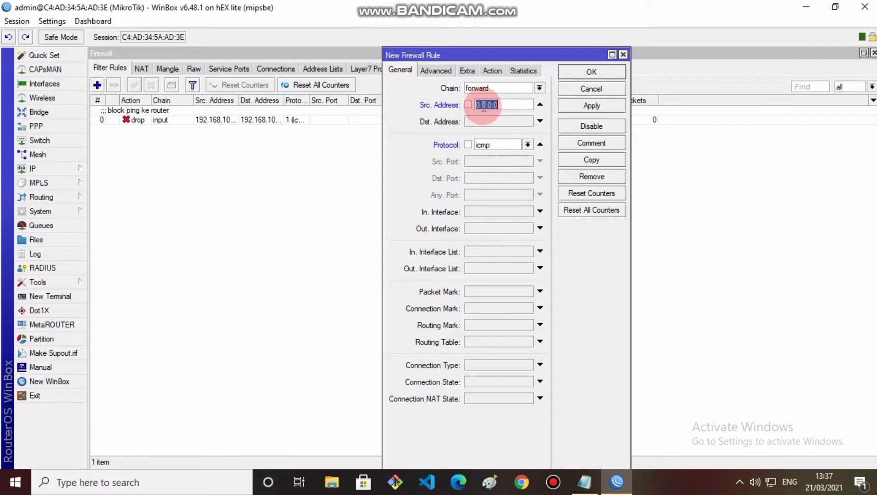
pyautogui.write('192.')
pyautogui.write('168.100')
pyautogui.write('.')
pyautogui.write('51-1')
pyautogui.write('92.168.')
pyautogui.write('100.')
pyautogui.write('100')
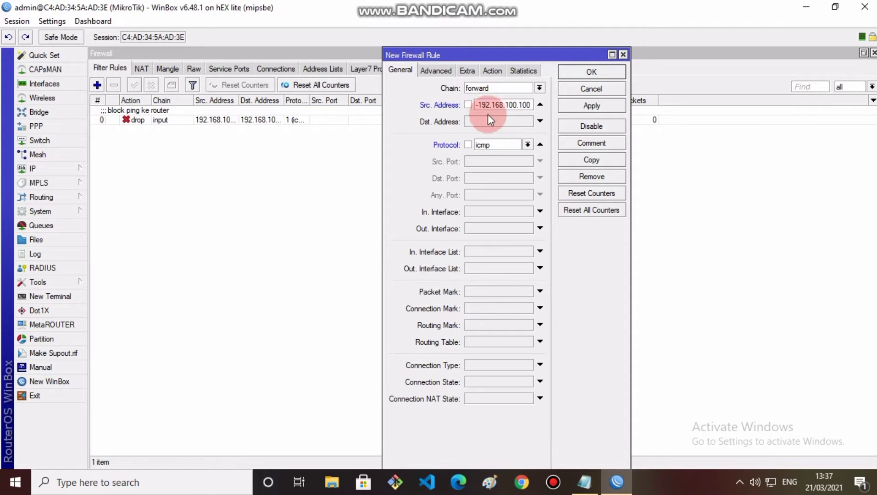
# Step: Set the rule's destination to 192.168.200.0/24 and its action to drop
pyautogui.click(488, 120)
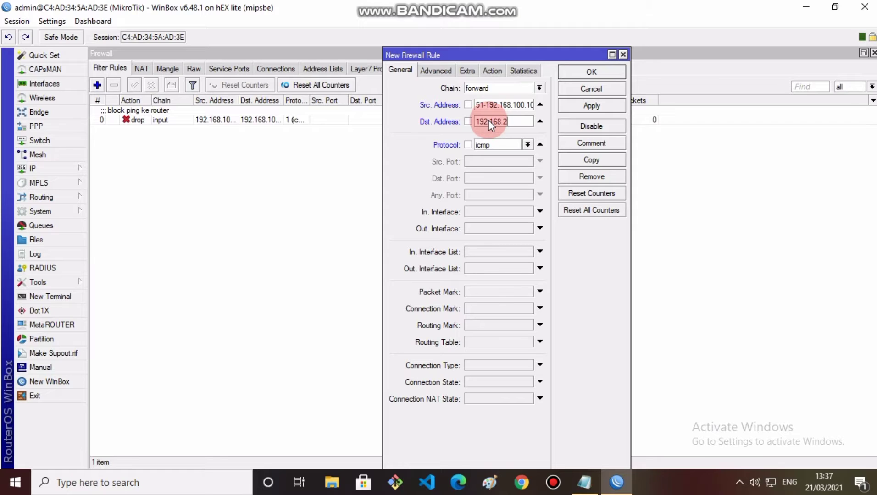
pyautogui.write('192.168.200.0/24')
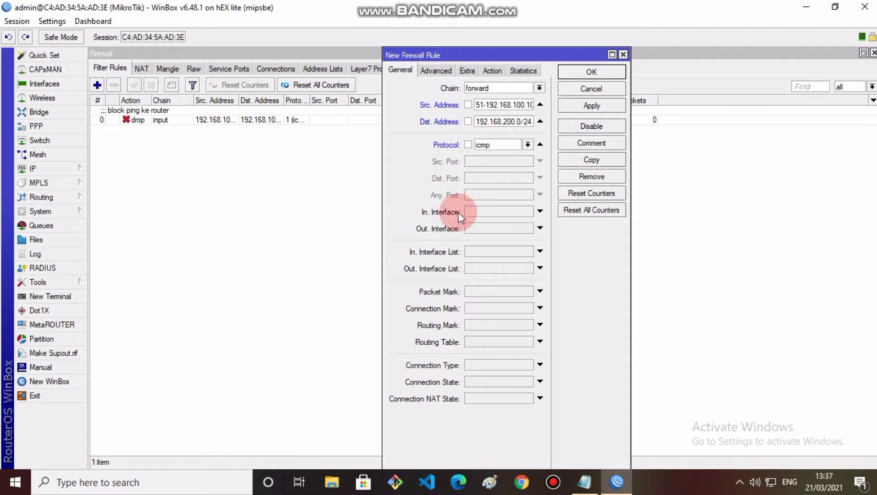
pyautogui.click(492, 72)
pyautogui.click(487, 88)
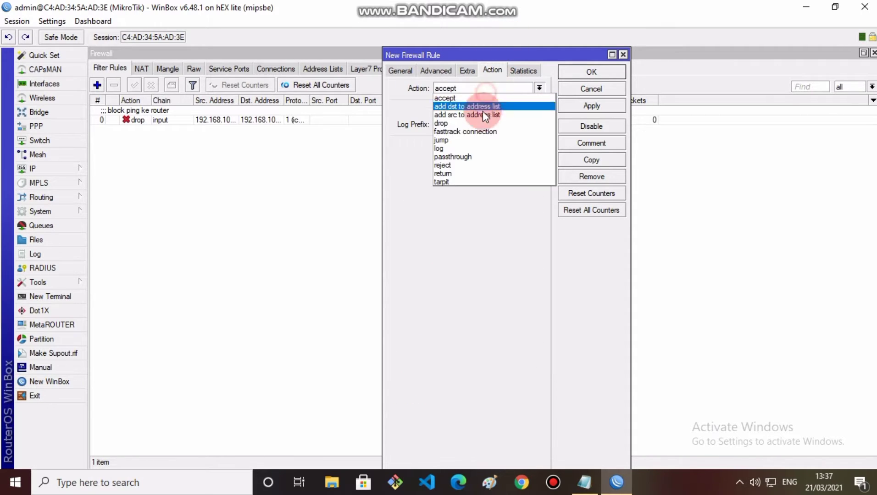
pyautogui.click(471, 124)
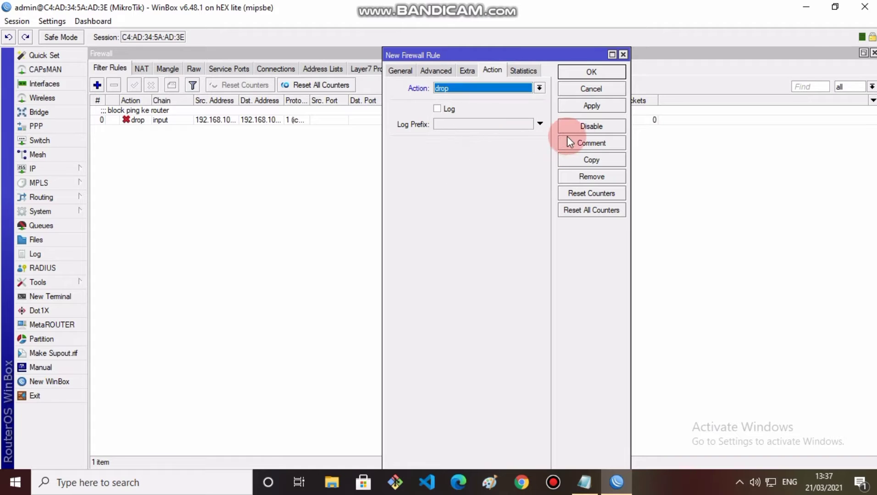
# Step: Comment the rule 'block ping ke client wlan', then apply and close it
pyautogui.click(586, 143)
pyautogui.write('b')
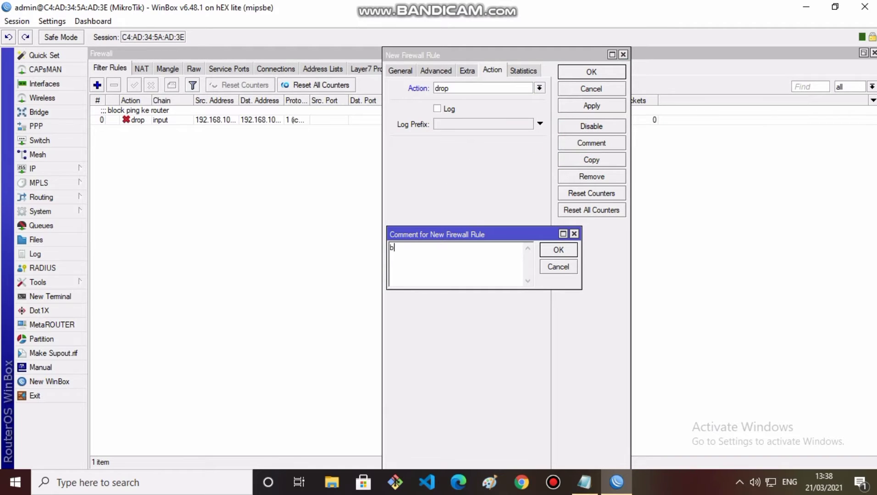
pyautogui.write('lock ke wlan')
pyautogui.press('Left')
pyautogui.click(408, 247)
pyautogui.write('ping ke client')
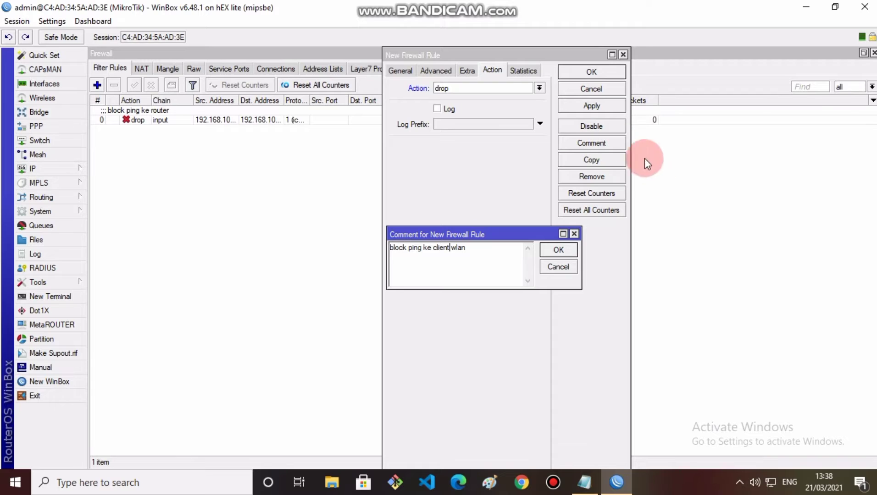
pyautogui.click(558, 249)
pyautogui.click(579, 106)
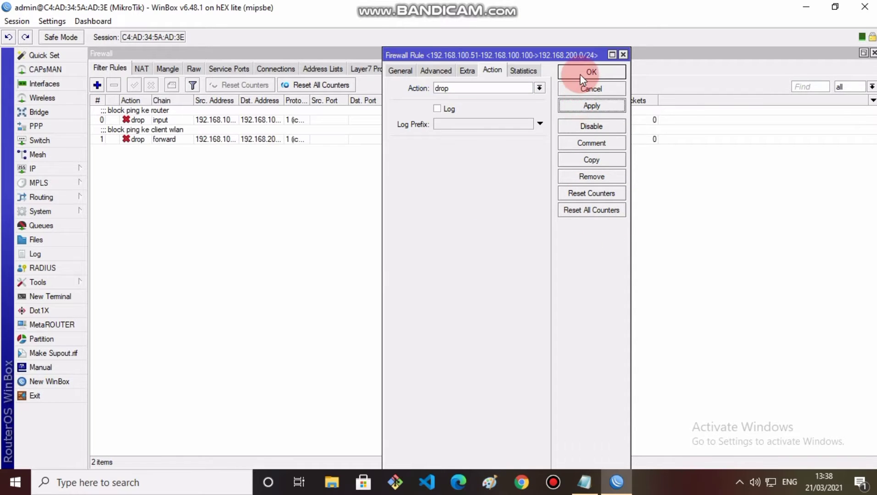
pyautogui.click(580, 73)
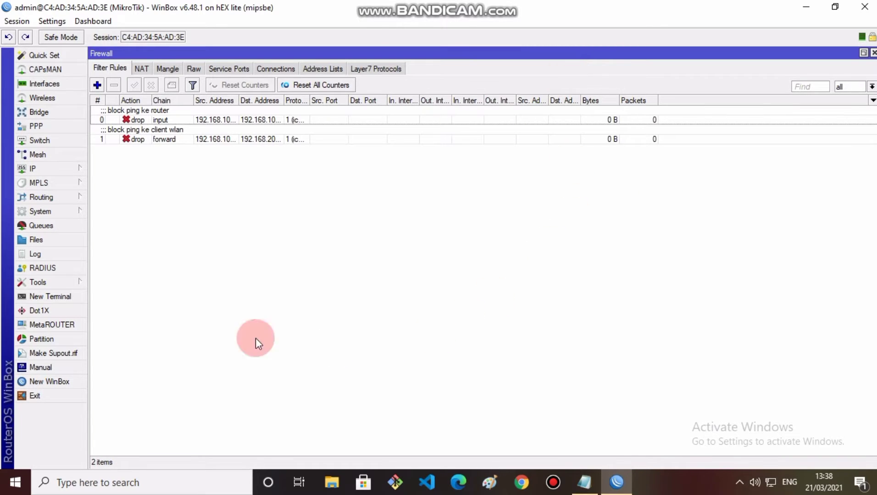
# Step: Create a new firewall filter rule on the input chain
pyautogui.click(32, 169)
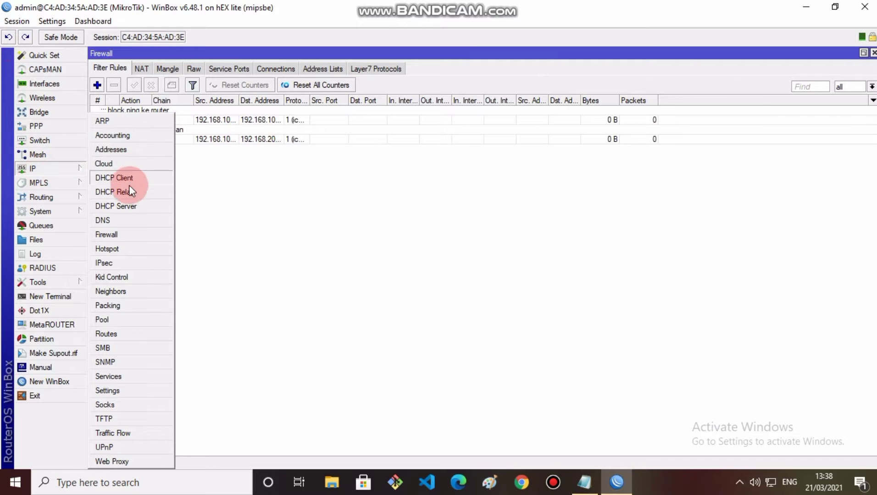
pyautogui.click(272, 249)
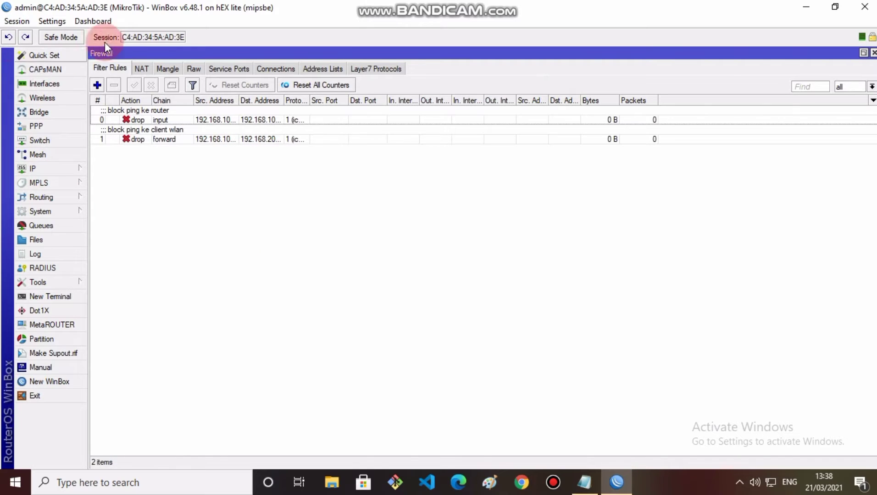
pyautogui.click(94, 70)
pyautogui.click(97, 85)
pyautogui.click(290, 276)
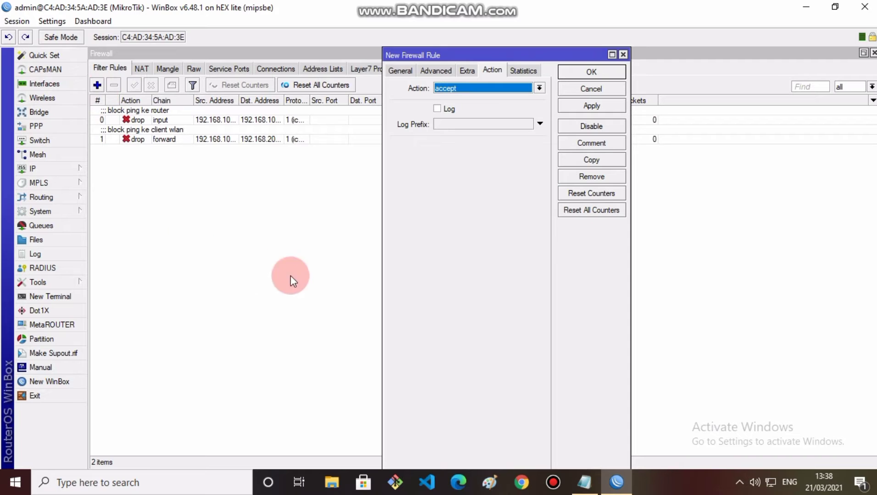
pyautogui.click(401, 76)
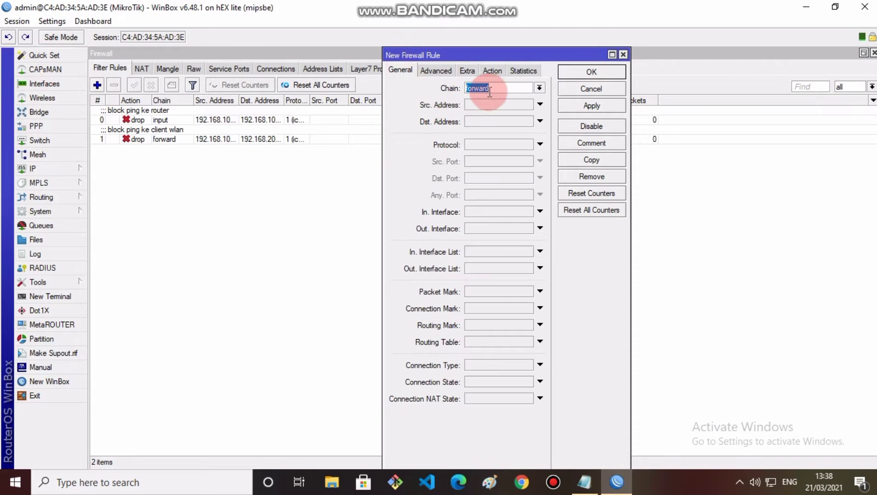
pyautogui.click(539, 87)
pyautogui.click(509, 106)
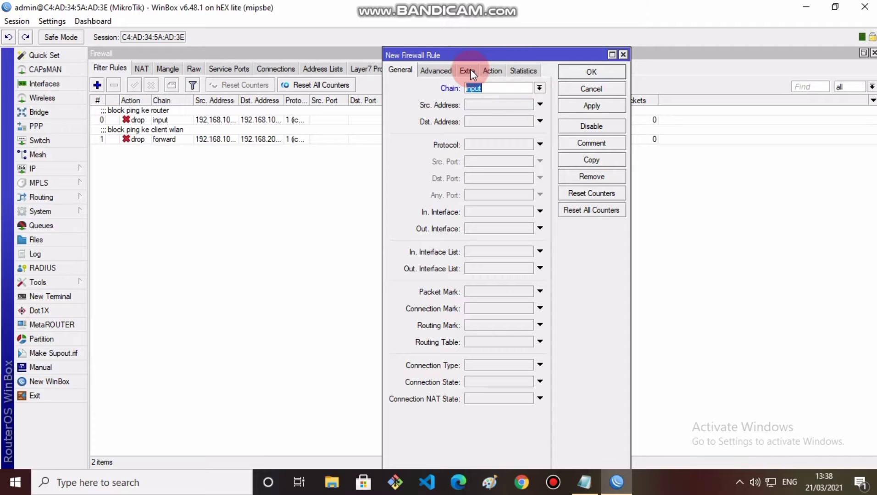
# Step: Set the rule's action to log with log prefix 'akses ke router', then apply and close
pyautogui.click(501, 72)
pyautogui.click(492, 87)
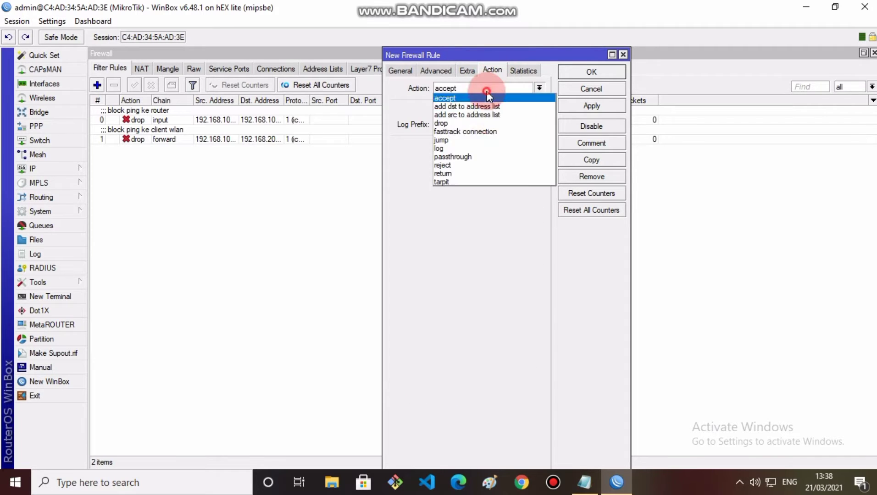
pyautogui.click(479, 151)
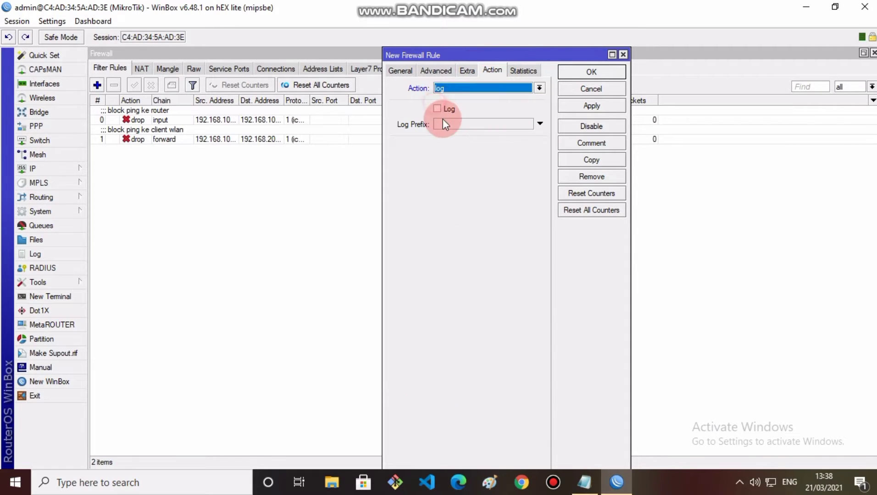
pyautogui.click(440, 110)
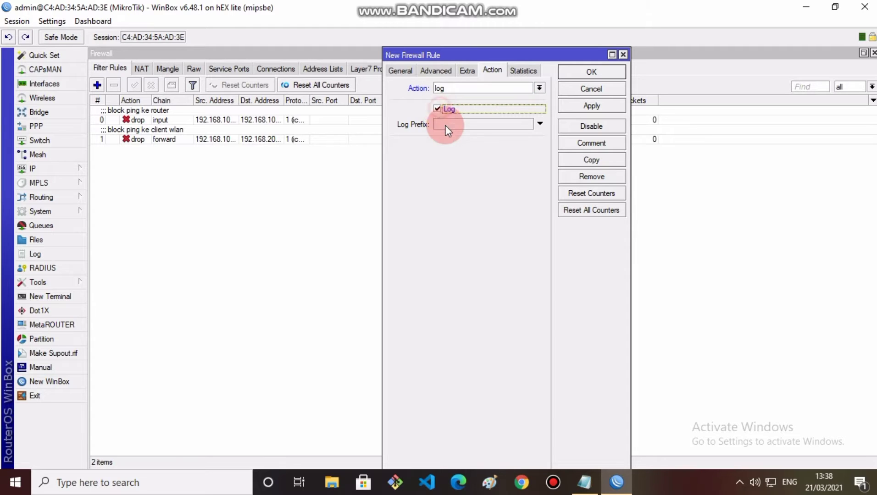
pyautogui.click(445, 125)
pyautogui.write('akses ')
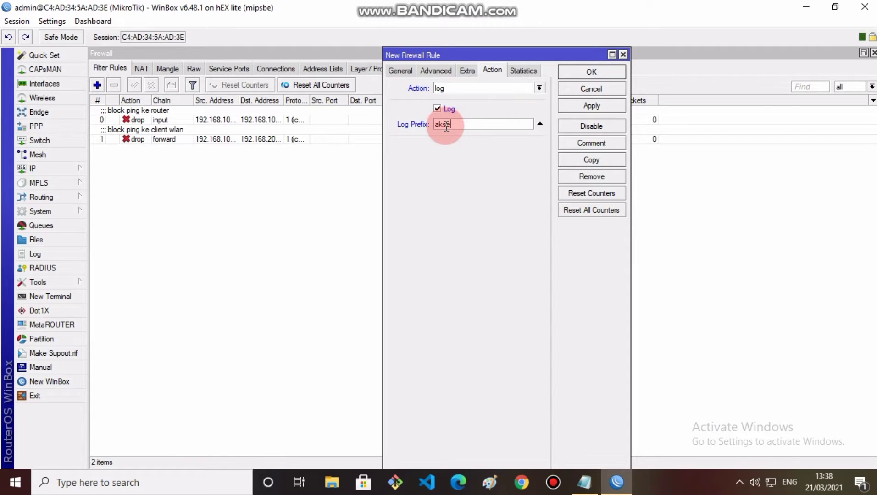
pyautogui.write('ke router')
pyautogui.click(590, 105)
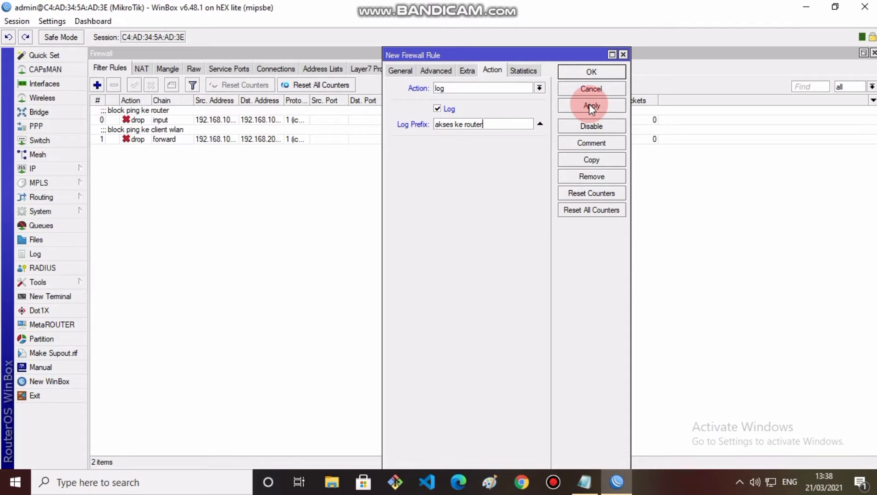
pyautogui.click(591, 72)
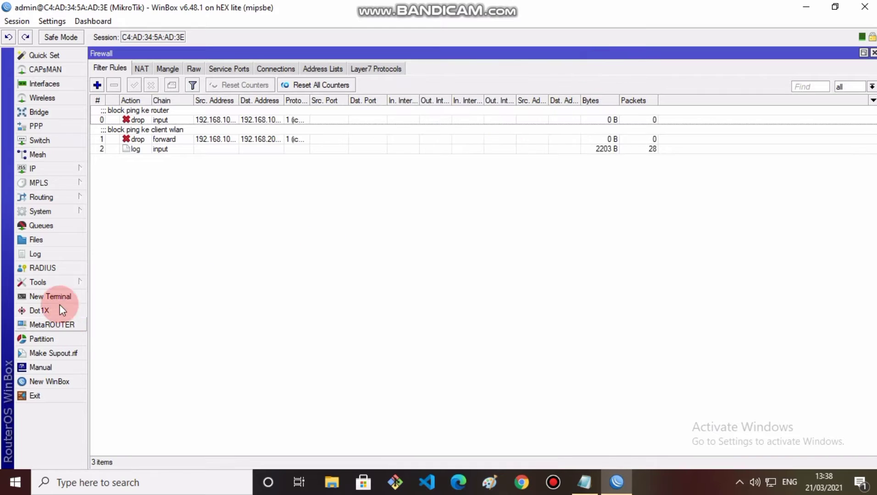
# Step: Open the router Log and the System > Logging rules list
pyautogui.click(64, 255)
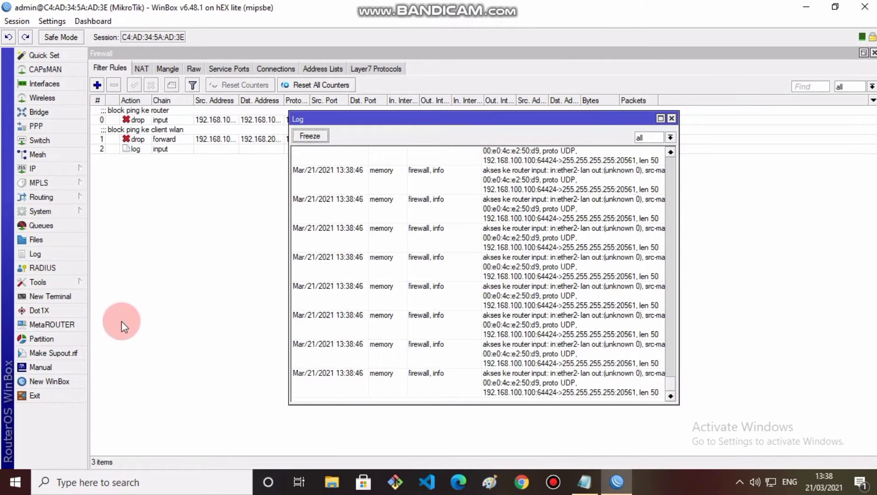
pyautogui.click(38, 283)
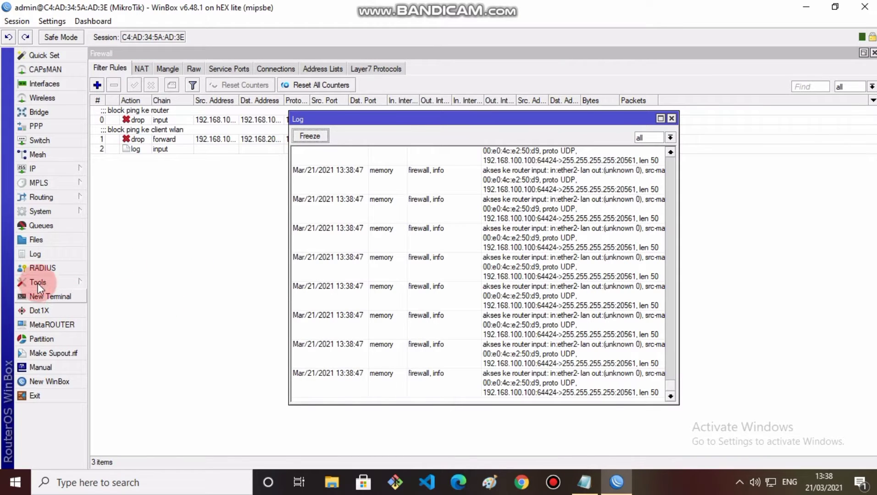
pyautogui.click(50, 209)
pyautogui.click(116, 248)
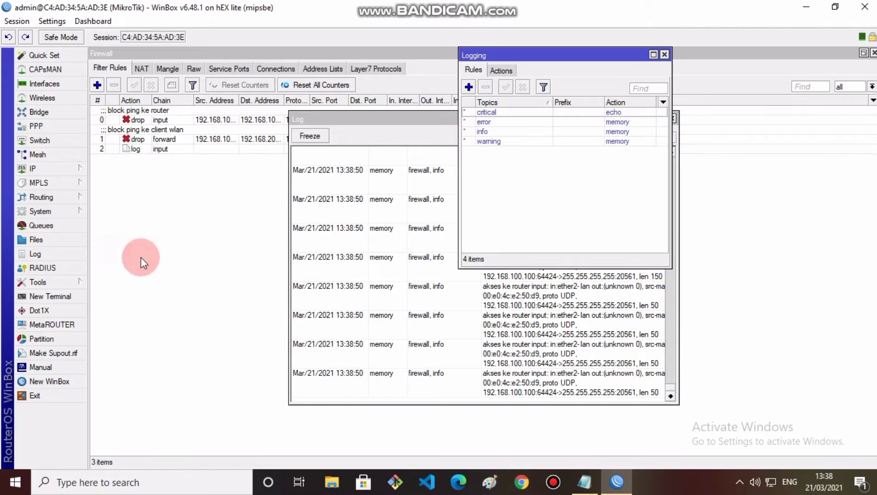
# Step: Add a logging rule with prefix 'akses ke router' and action disk
pyautogui.click(469, 86)
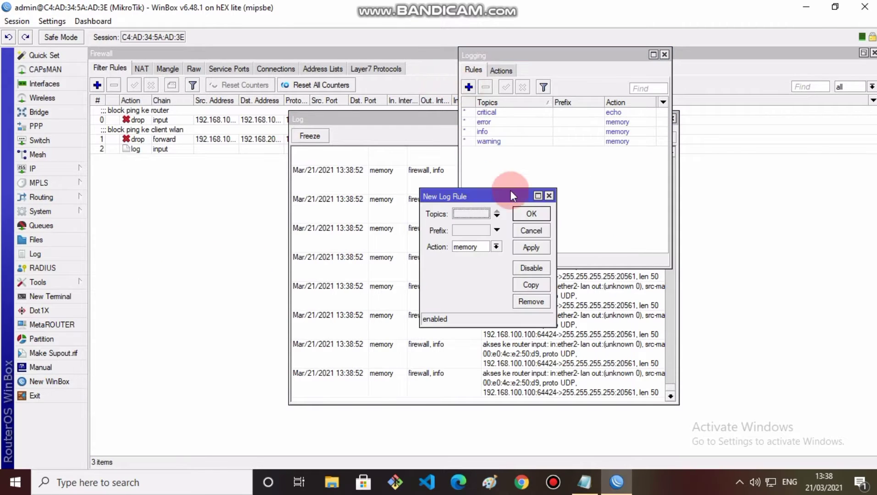
pyautogui.click(474, 232)
pyautogui.write('ak')
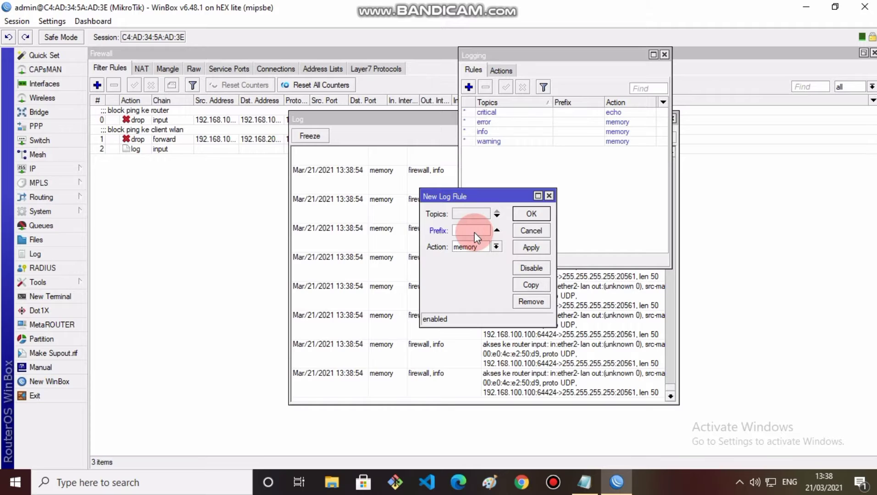
pyautogui.write('ses ke router')
pyautogui.click(496, 247)
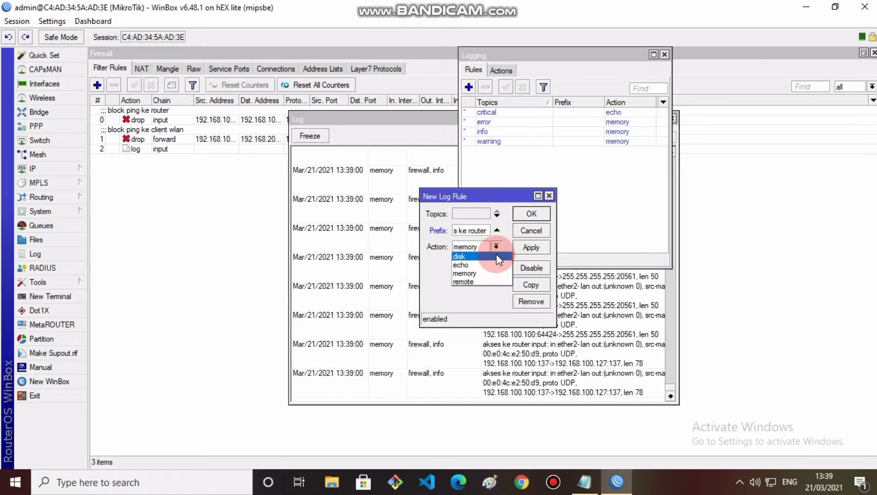
pyautogui.click(460, 256)
pyautogui.click(523, 248)
pyautogui.click(532, 213)
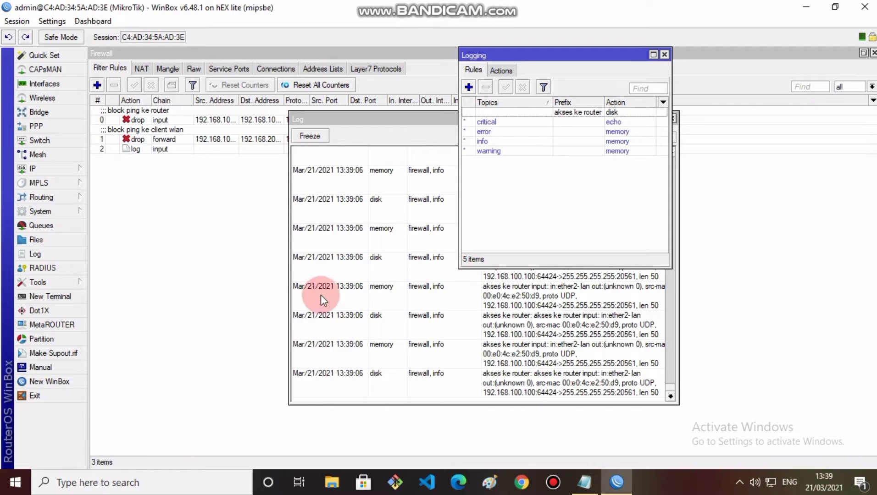
# Step: Add IP address 192.168.200.1/24 on interface ether3-wlan
pyautogui.click(64, 168)
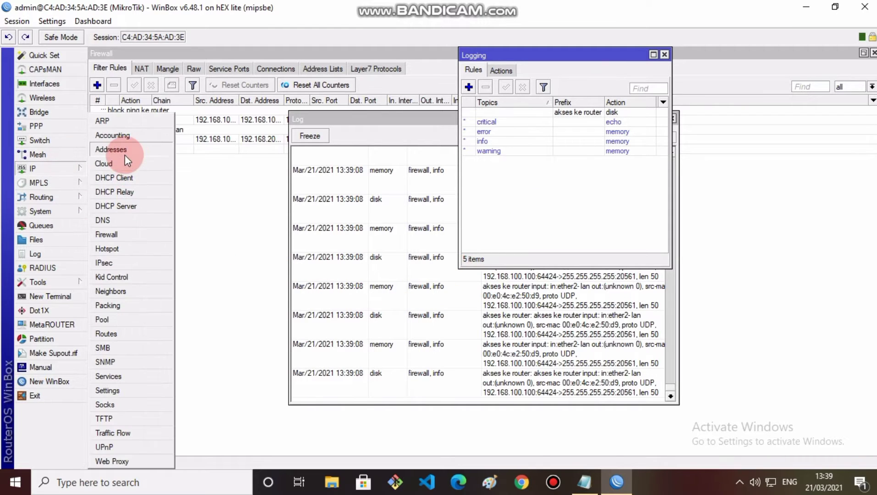
pyautogui.click(129, 151)
pyautogui.click(386, 179)
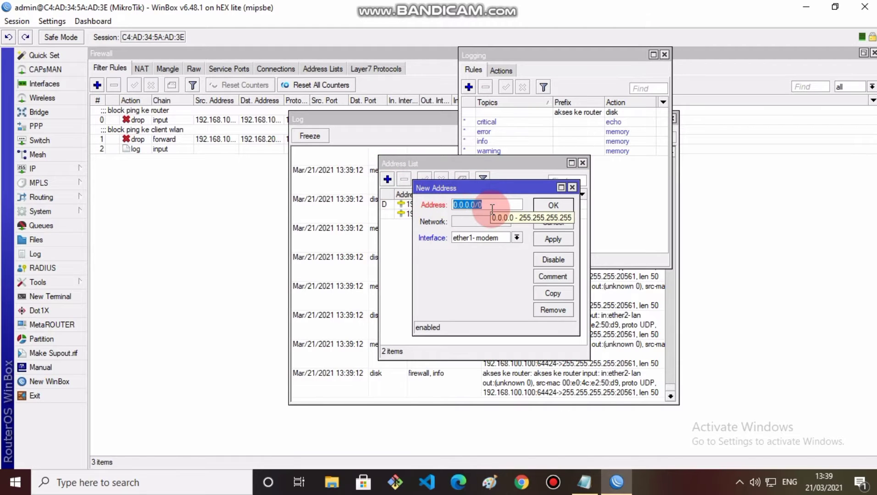
pyautogui.write('192.168.100')
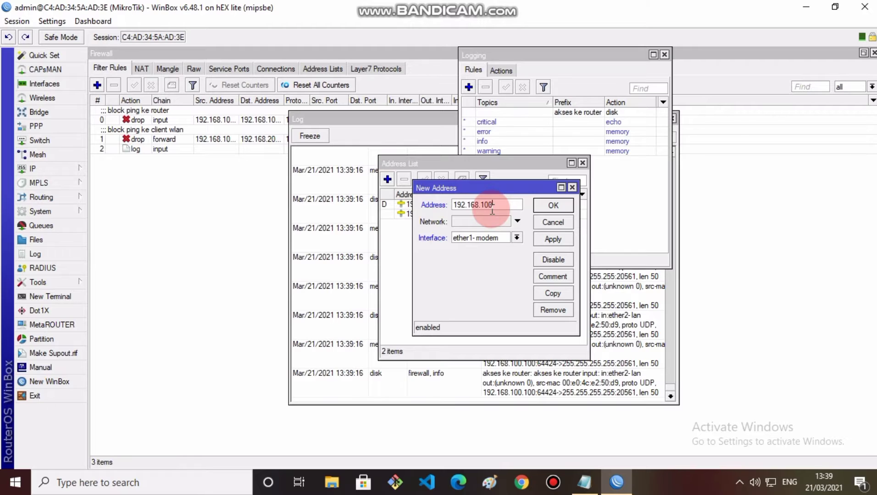
pyautogui.press('BackSpace')
pyautogui.press('BackSpace')
pyautogui.press('BackSpace')
pyautogui.write('200.1/24')
pyautogui.click(517, 237)
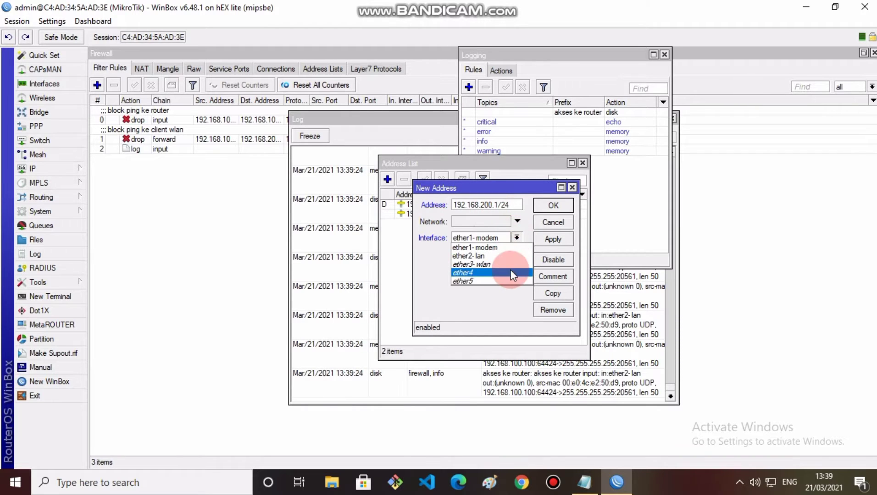
pyautogui.click(509, 264)
pyautogui.click(556, 241)
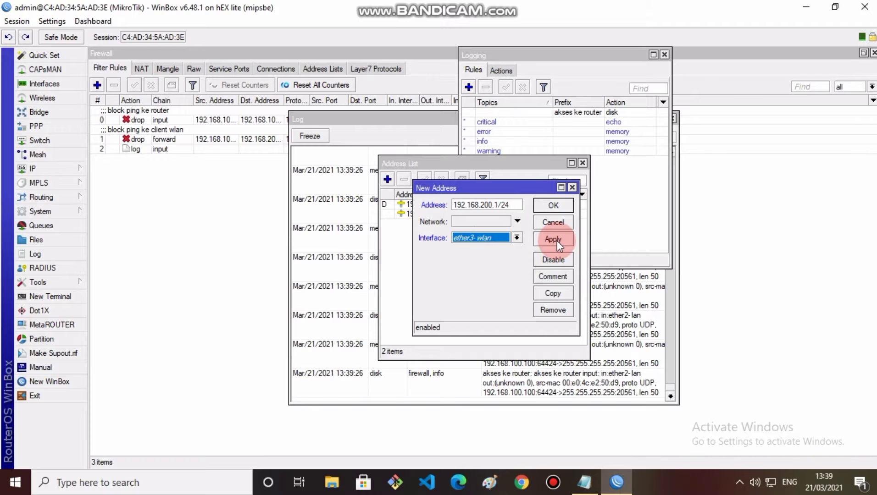
pyautogui.click(562, 205)
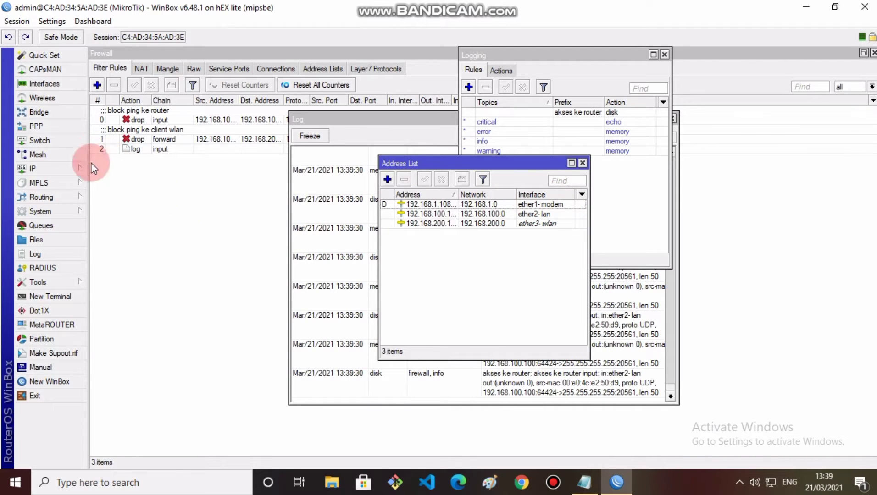
pyautogui.click(42, 168)
# Step: Run DHCP Setup on ether3-wlan, accepting the address space and gateway 192.168.200.1
pyautogui.click(108, 206)
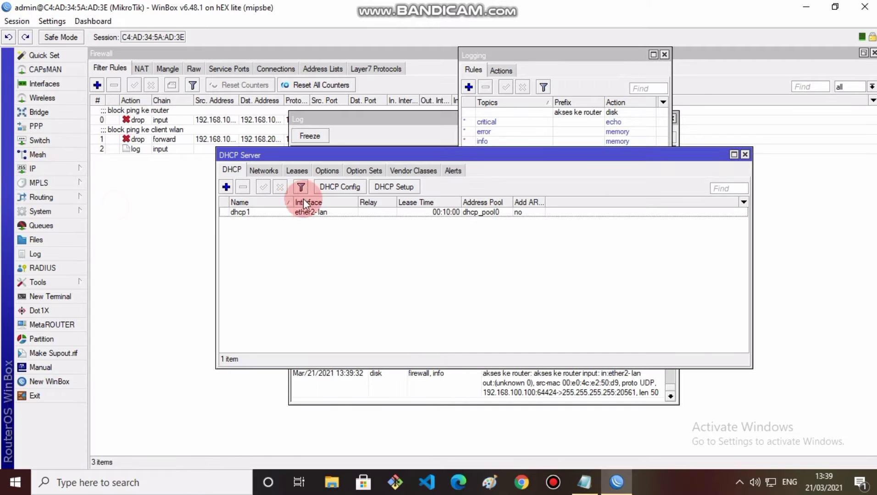
pyautogui.click(407, 187)
pyautogui.click(503, 255)
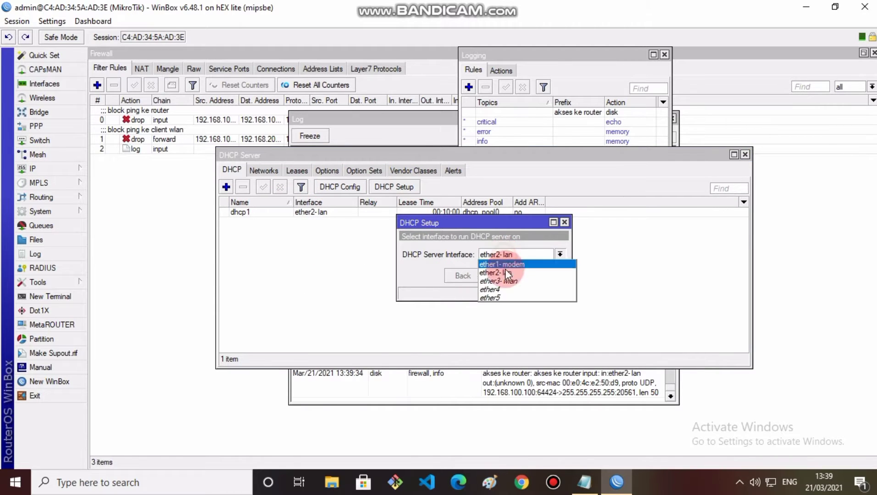
pyautogui.click(505, 272)
pyautogui.click(504, 276)
pyautogui.click(503, 275)
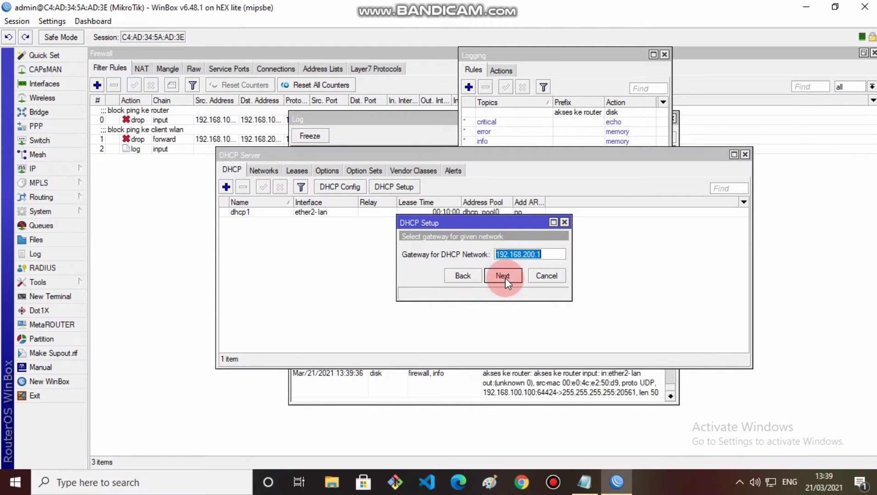
pyautogui.click(503, 276)
# Step: End the address range at 192.168.200.100, accept DNS 192.168.1.100 and lease time, and finish
pyautogui.click(552, 256)
pyautogui.click(552, 256)
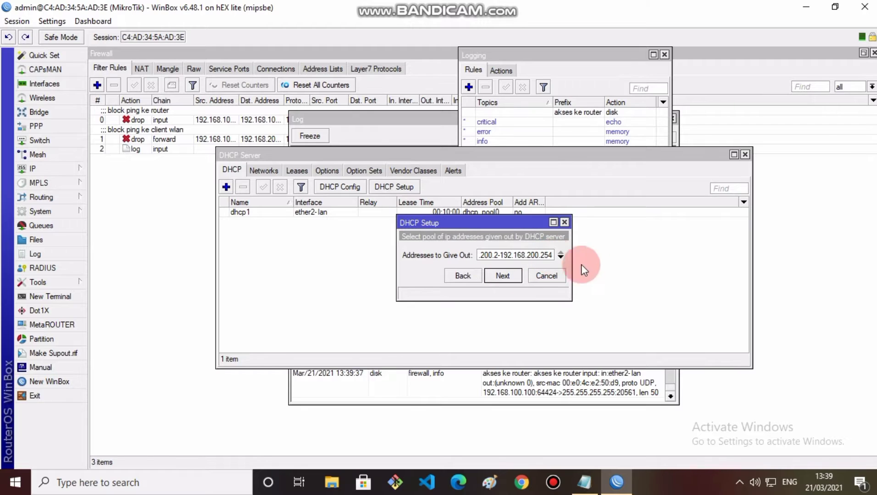
pyautogui.press('BackSpace')
pyautogui.press('BackSpace')
pyautogui.press('BackSpace')
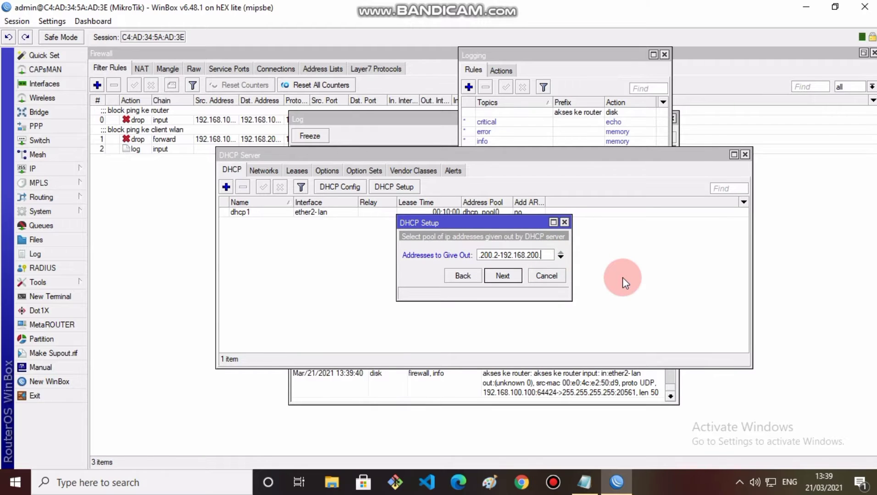
pyautogui.write('100')
pyautogui.click(508, 277)
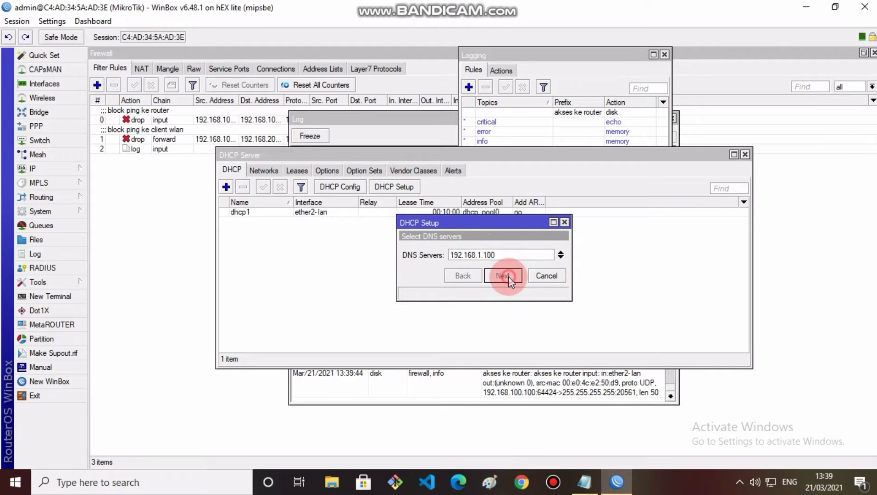
pyautogui.click(508, 277)
pyautogui.click(508, 276)
pyautogui.click(476, 254)
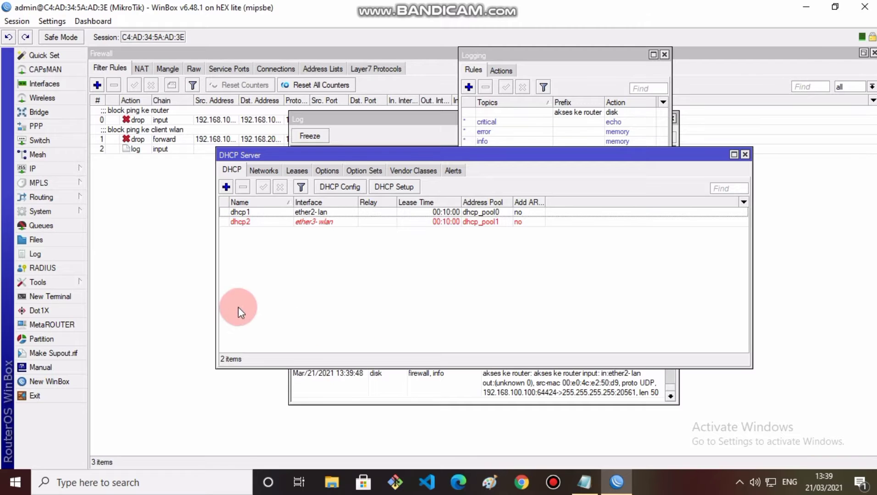
# Step: Start Hotspot Setup from IP > Hotspot > Servers on interface ether3-wlan
pyautogui.click(96, 83)
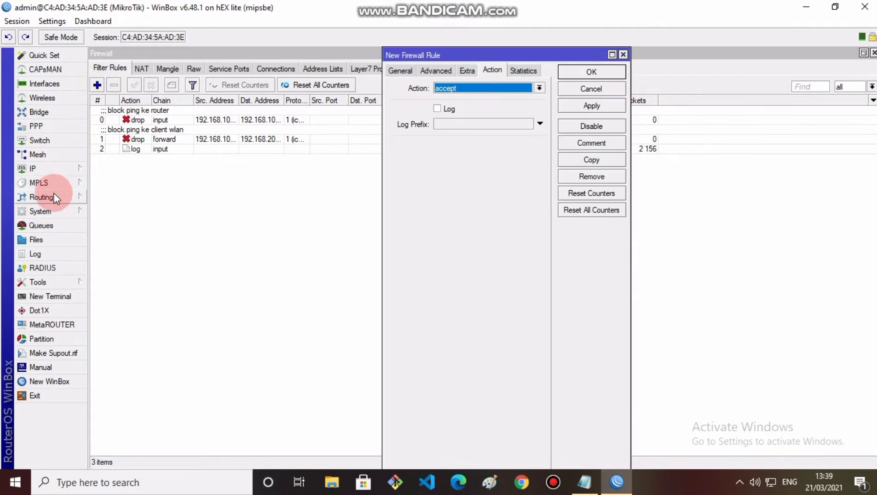
pyautogui.click(226, 258)
pyautogui.moveTo(64, 167)
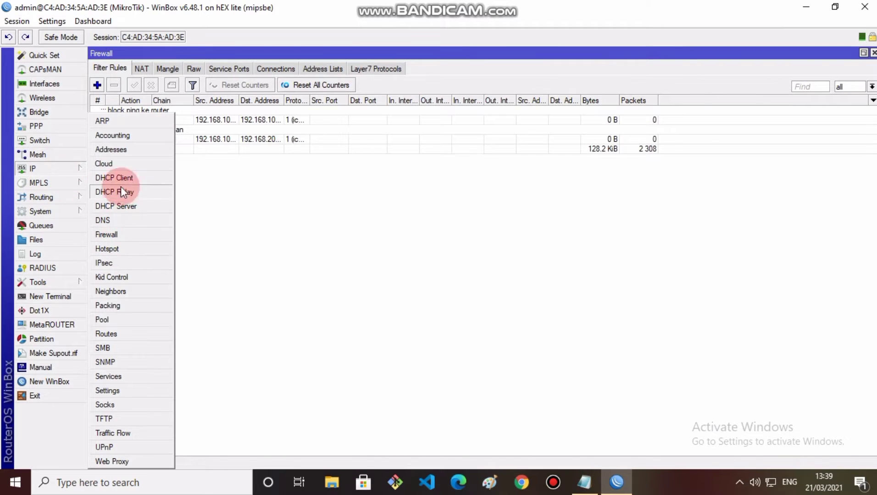
pyautogui.click(116, 245)
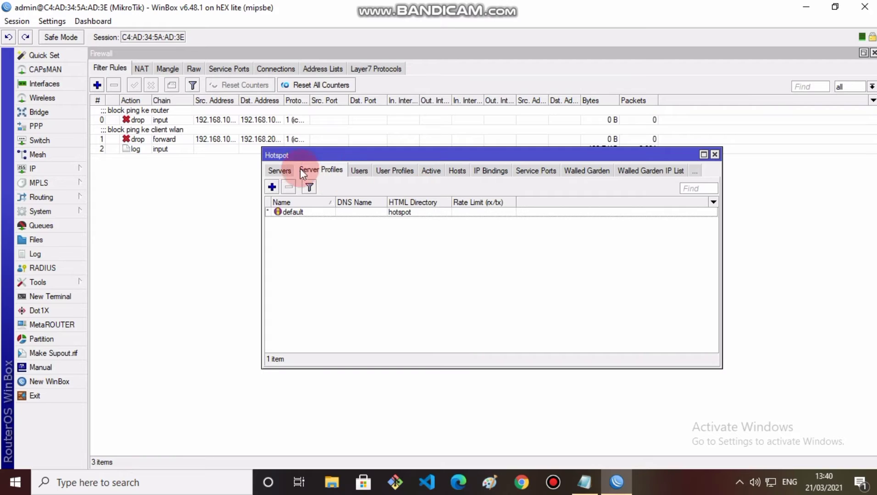
pyautogui.click(283, 168)
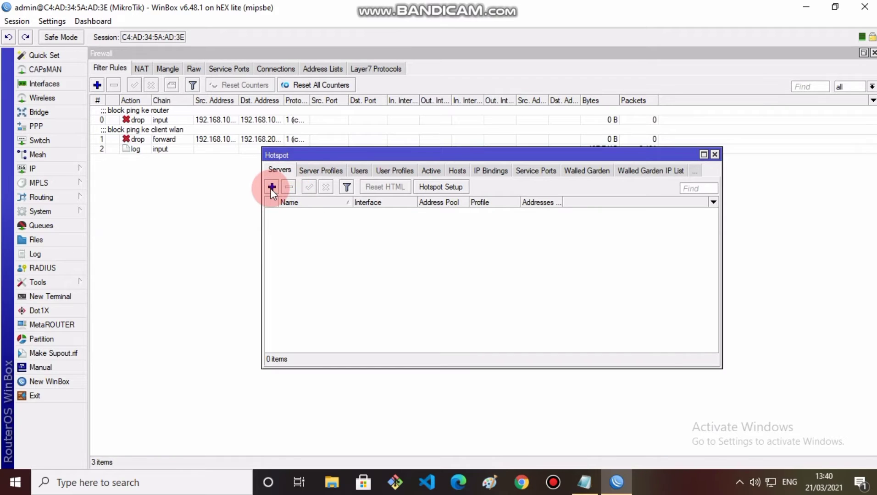
pyautogui.click(450, 187)
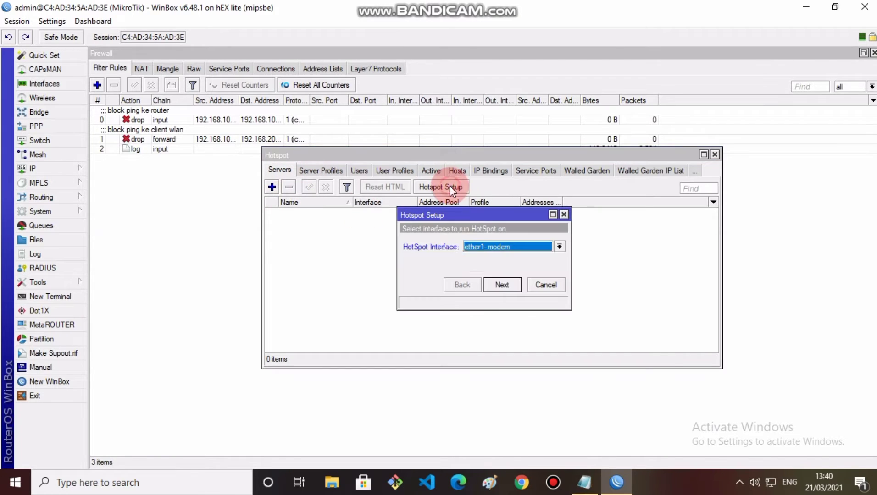
pyautogui.click(512, 250)
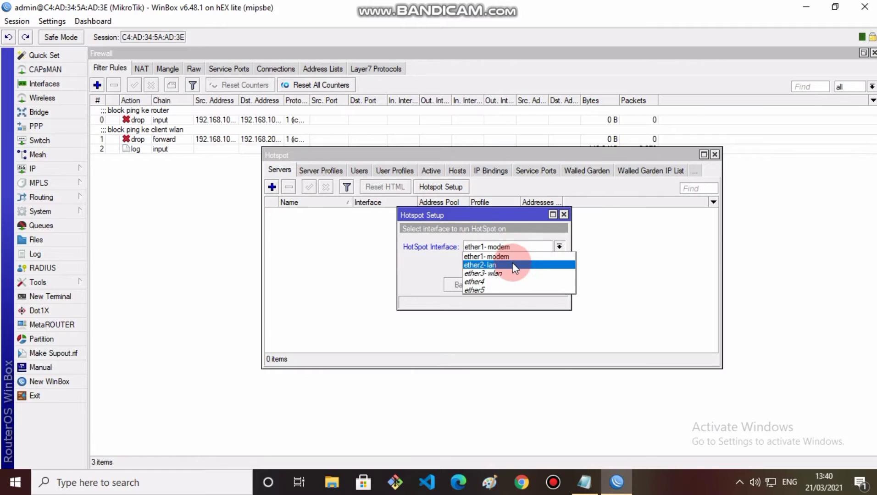
pyautogui.click(513, 273)
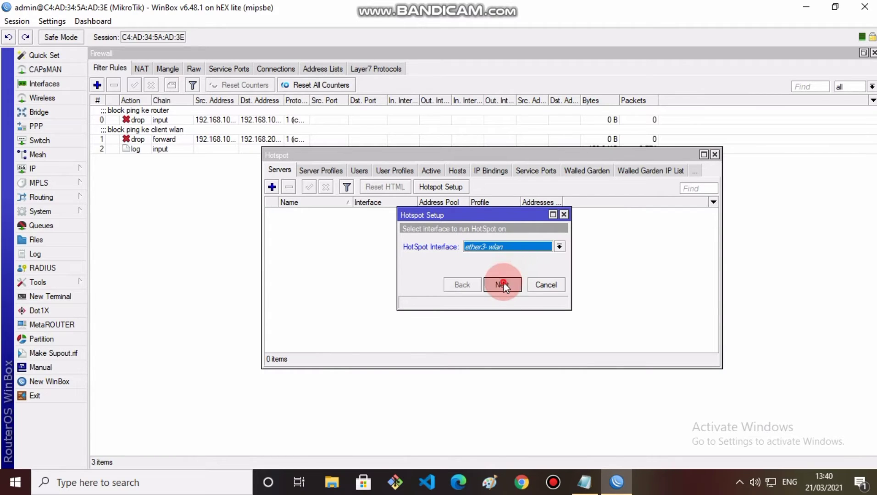
# Step: Accept the default local address and pool, skip certificate and SMTP, keep DNS 8.8.8.8/8.8.4.4
pyautogui.click(502, 284)
pyautogui.click(502, 284)
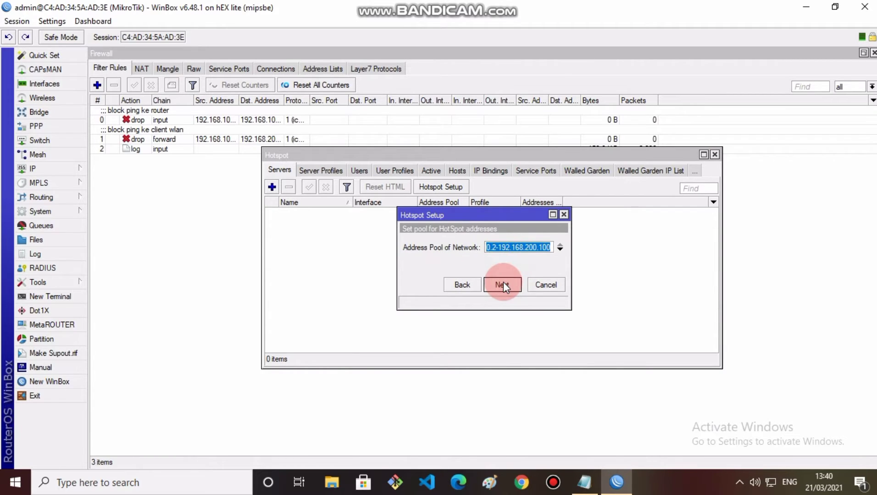
pyautogui.click(502, 284)
pyautogui.click(503, 283)
pyautogui.click(503, 284)
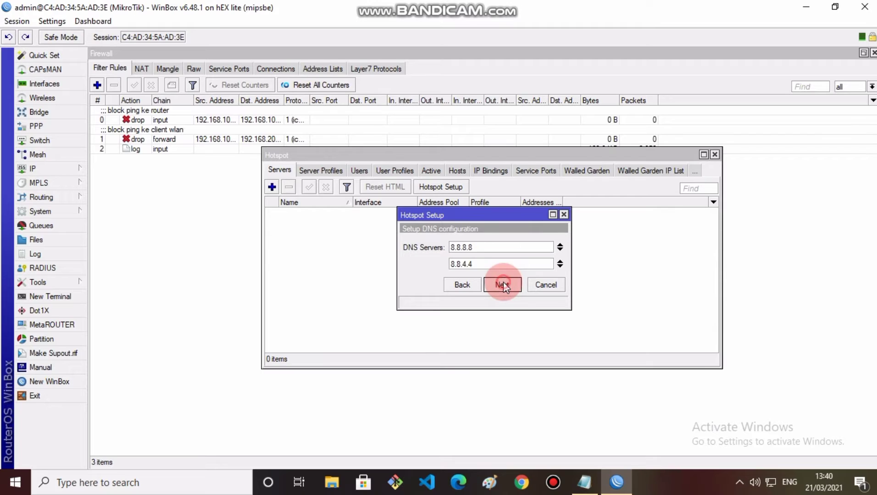
pyautogui.click(503, 283)
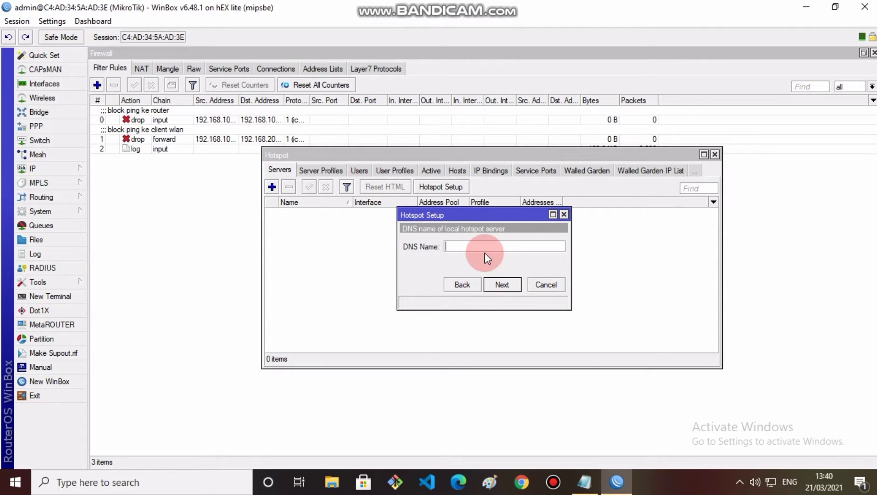
# Step: Set hotspot DNS name tkj.net and create the local hotspot user with its password
pyautogui.write('tkj.net')
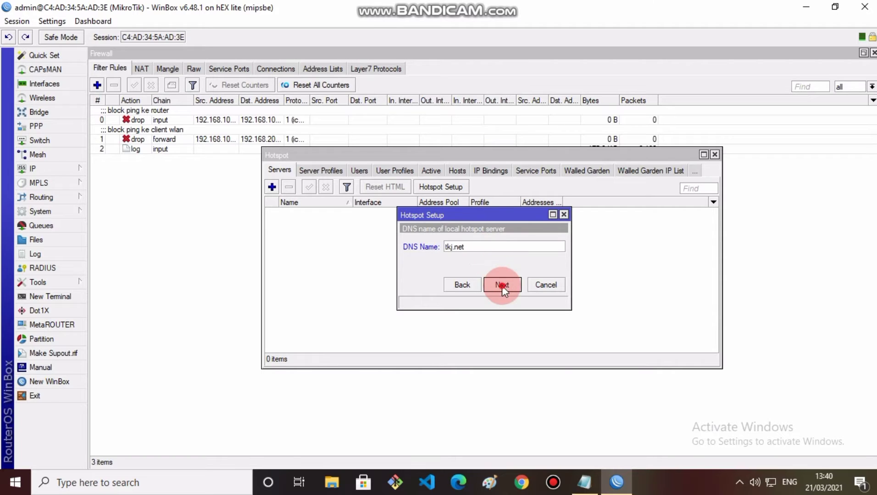
pyautogui.click(502, 285)
pyautogui.click(506, 266)
pyautogui.write('admin')
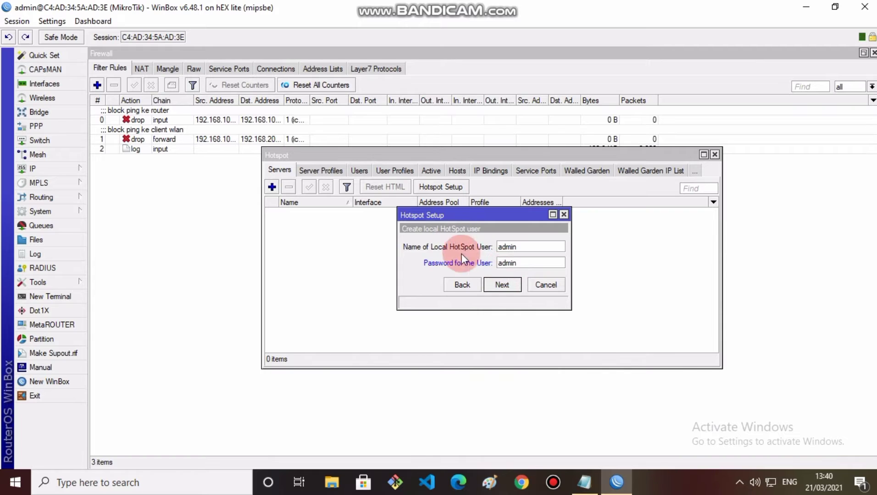
pyautogui.click(502, 284)
pyautogui.click(488, 255)
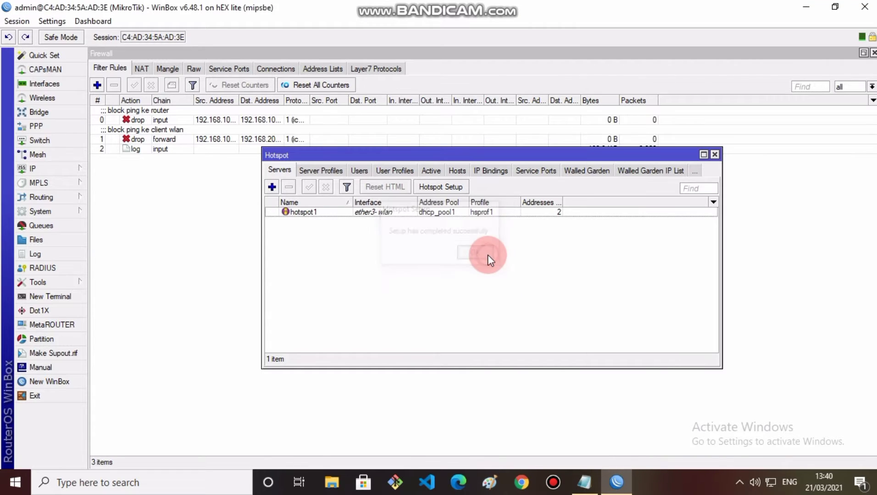
pyautogui.click(397, 251)
pyautogui.click(297, 161)
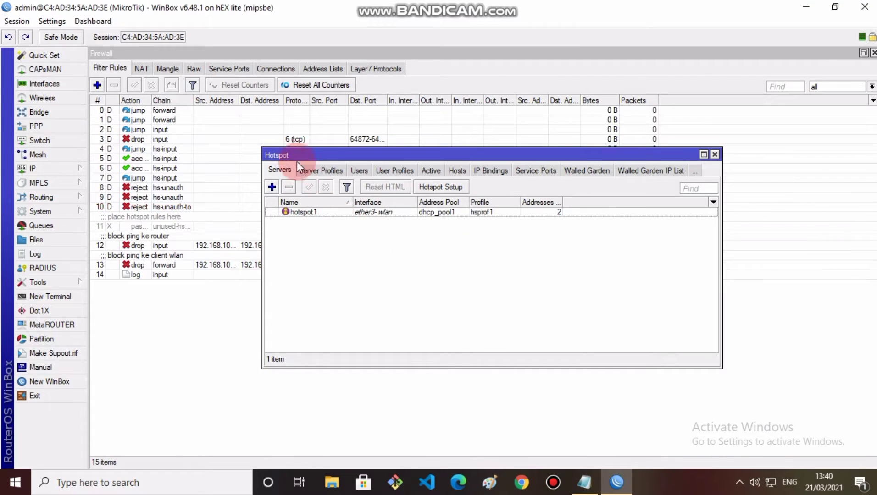
# Step: Enable RADIUS authentication in the hsprof1 hotspot server profile
pyautogui.doubleClick(305, 222)
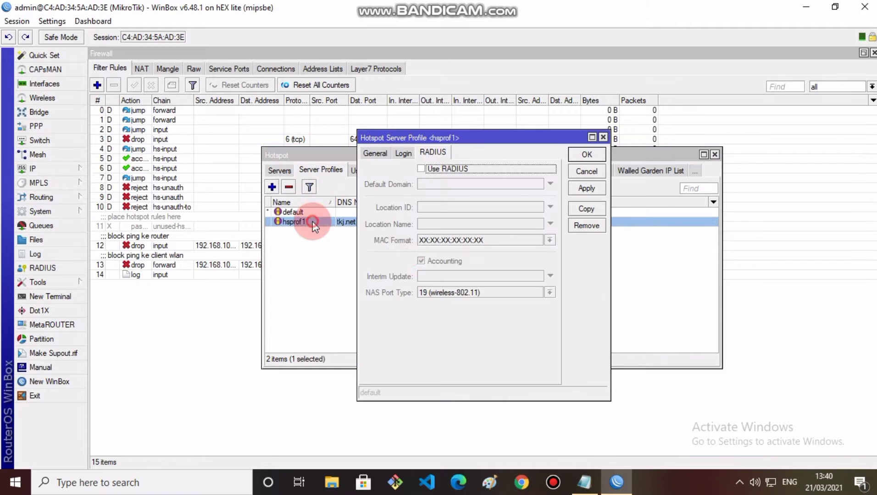
pyautogui.click(419, 170)
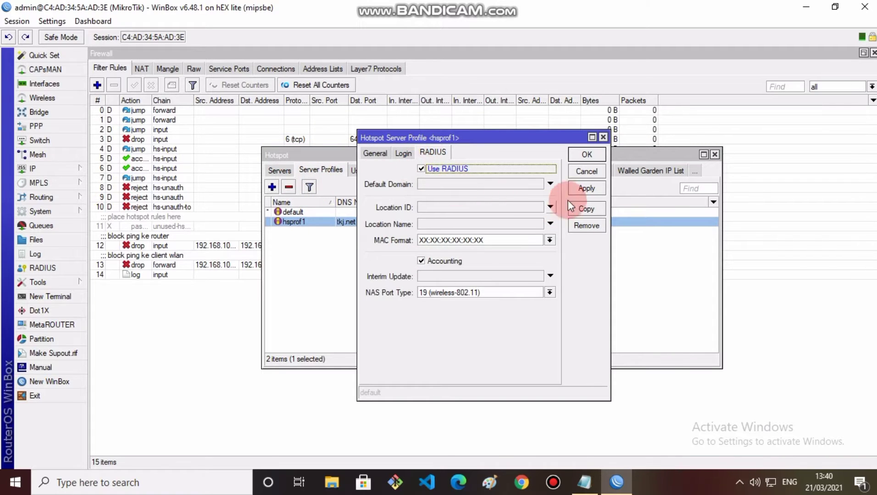
pyautogui.click(586, 187)
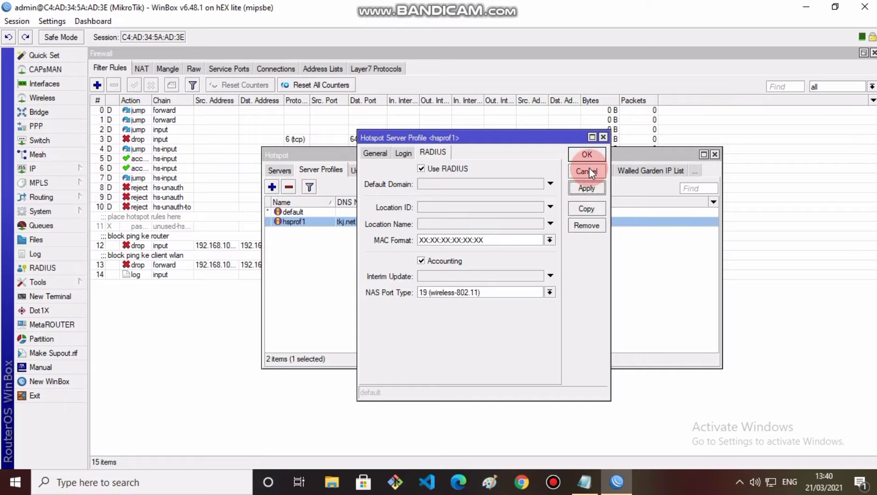
pyautogui.click(587, 156)
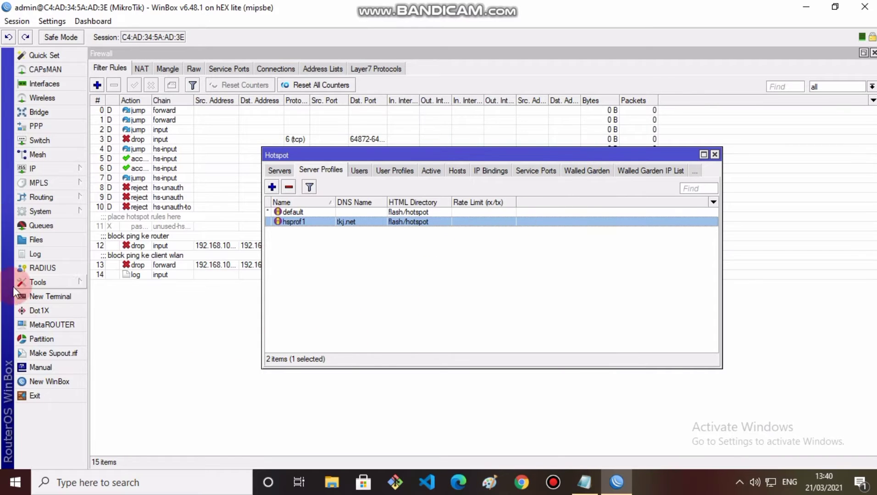
# Step: Add a hotspot RADIUS server at 127.0.0.1 with the shared secret
pyautogui.click(65, 266)
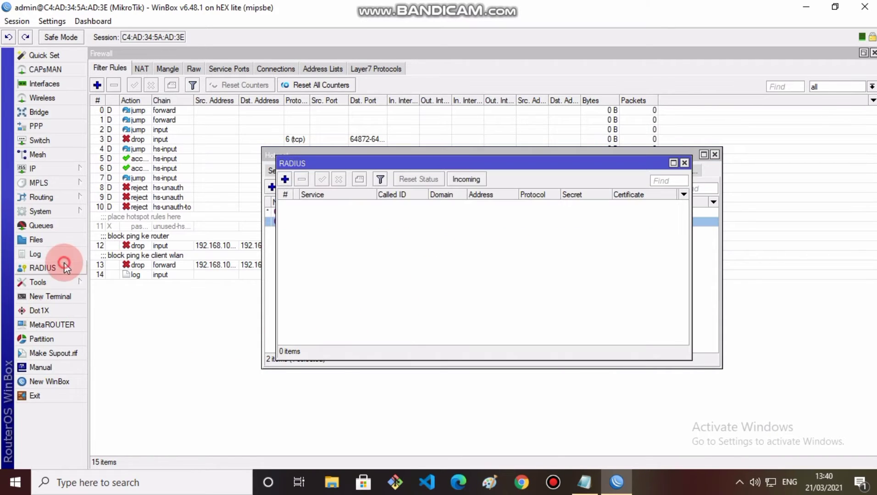
pyautogui.click(284, 180)
pyautogui.click(454, 156)
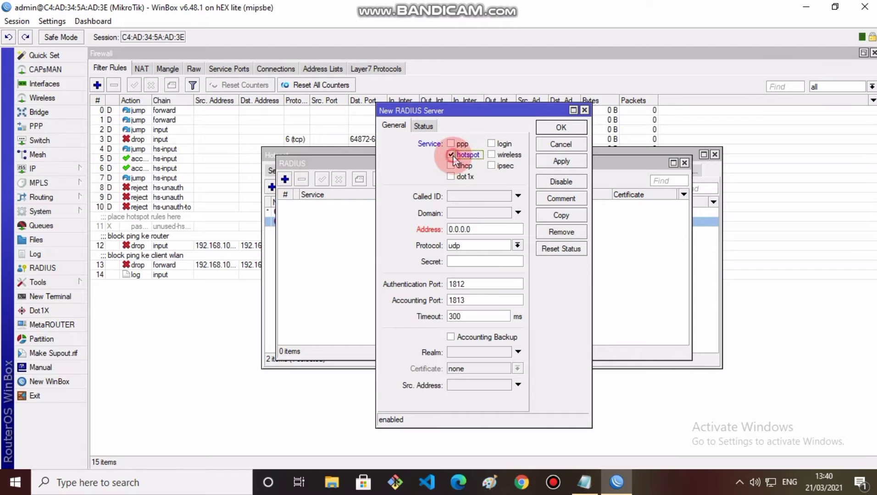
pyautogui.moveTo(474, 227); pyautogui.dragTo(443, 227)
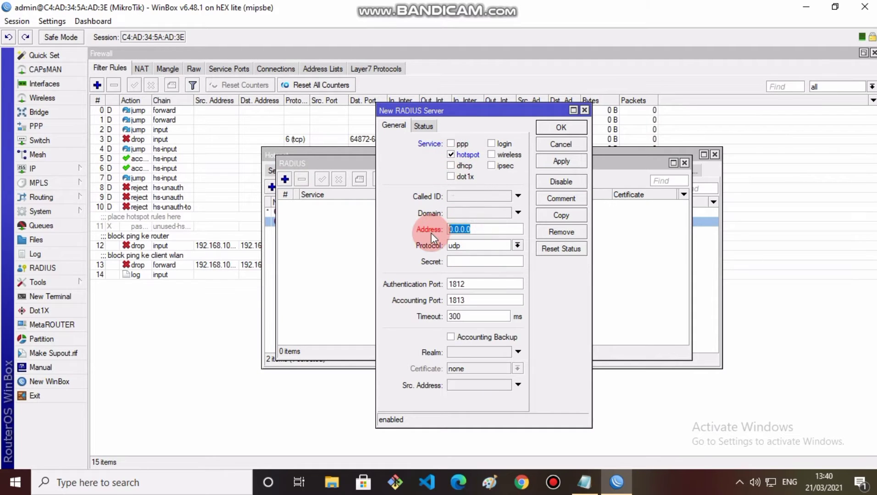
pyautogui.write('127.0.0.1')
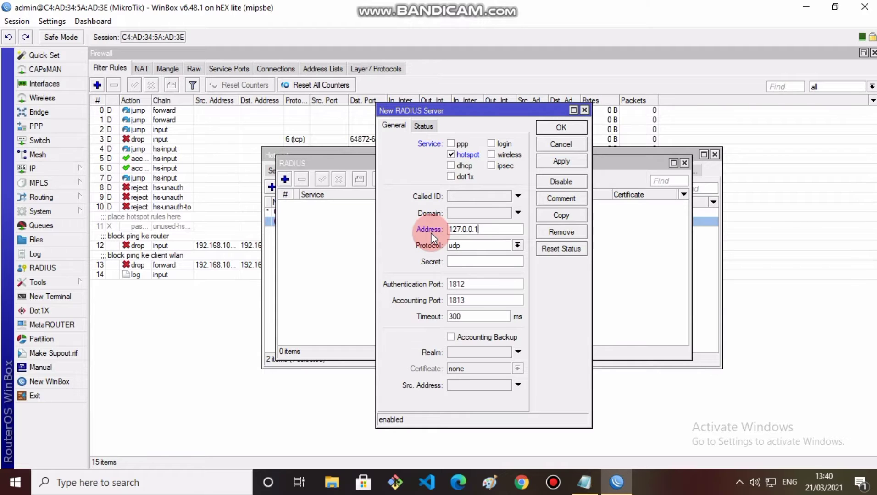
pyautogui.click(454, 261)
pyautogui.write('**')
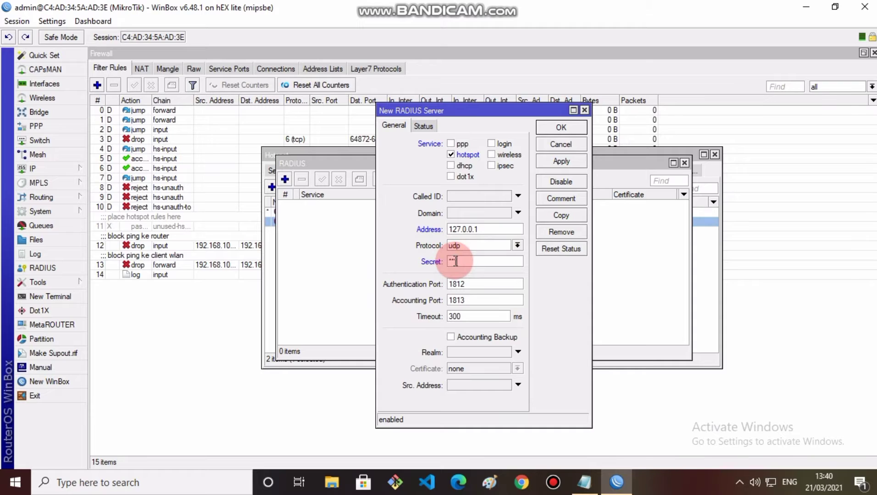
pyautogui.write('*')
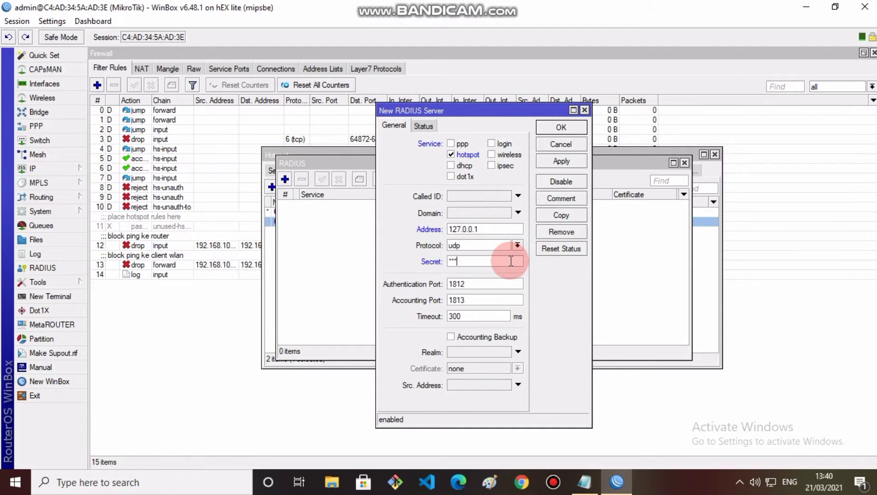
pyautogui.click(562, 163)
pyautogui.click(559, 129)
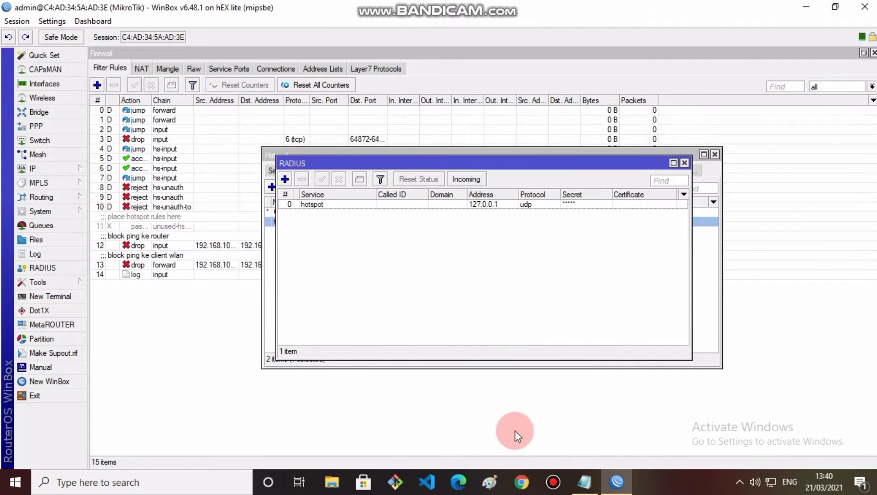
pyautogui.click(526, 489)
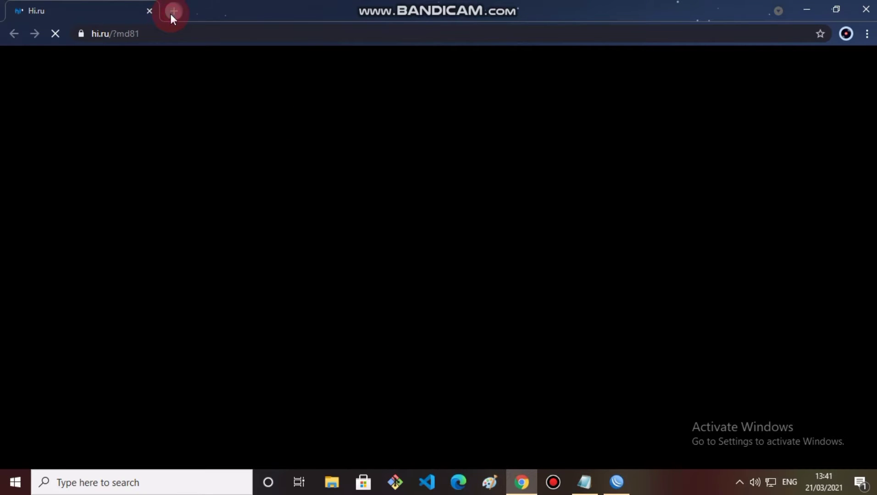
# Step: Replace the Hi.ru tab with a new tab loading 192.168.100.1/userman
pyautogui.click(170, 13)
pyautogui.click(149, 11)
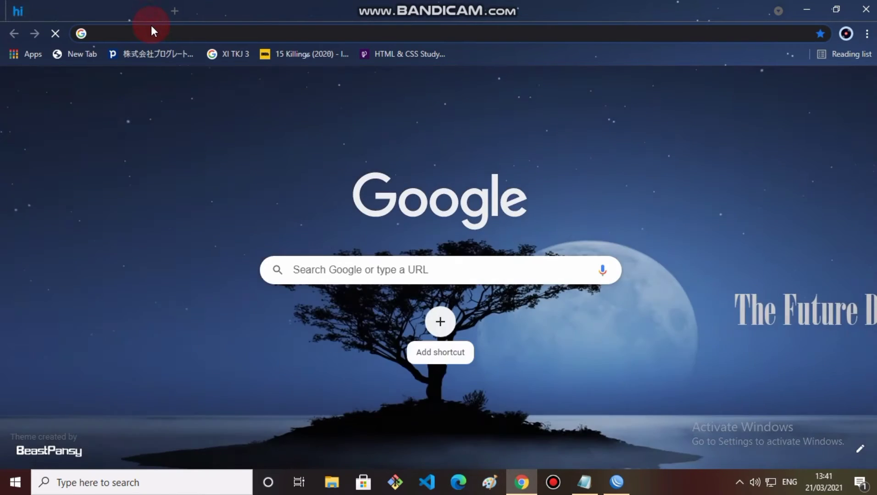
pyautogui.click(156, 38)
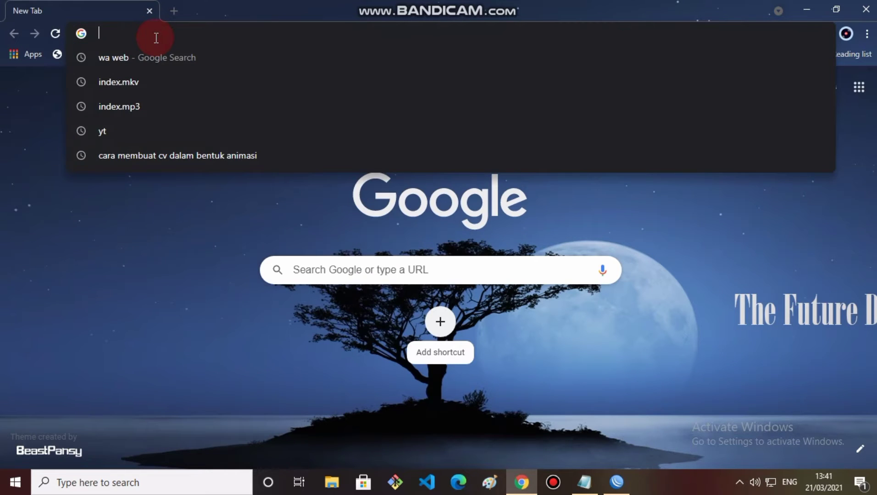
pyautogui.write('192.168.')
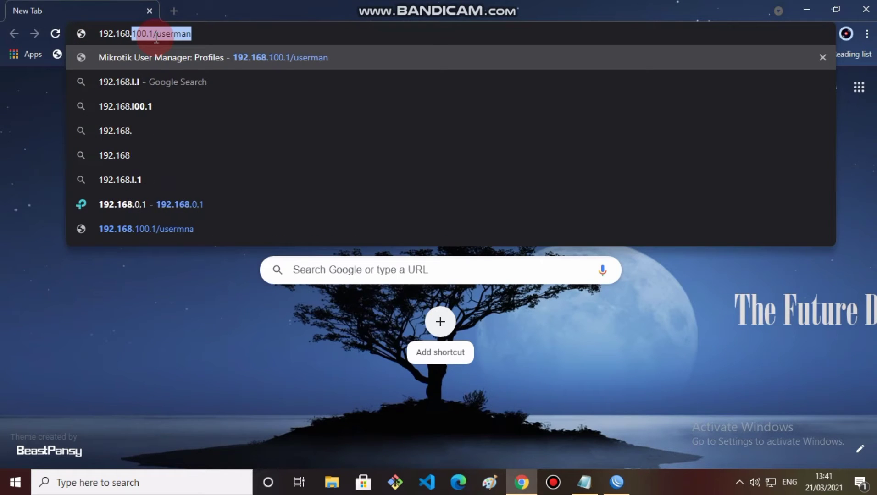
pyautogui.write('100.')
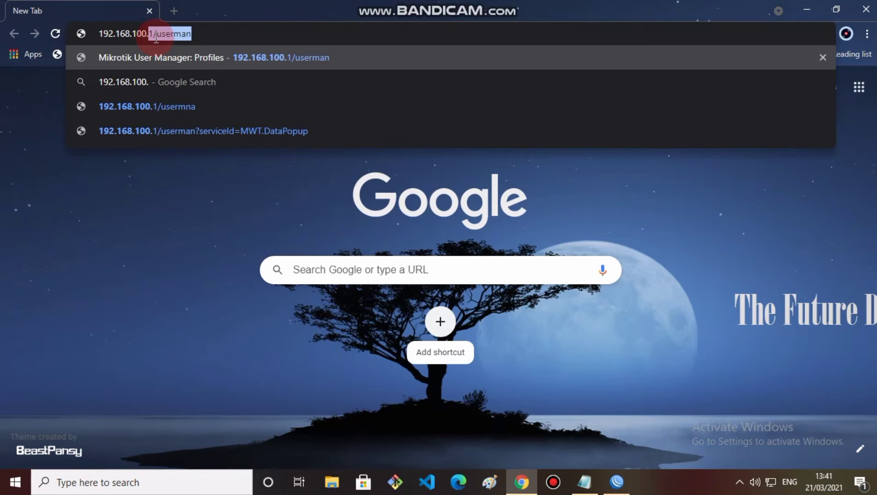
pyautogui.write('1/userman')
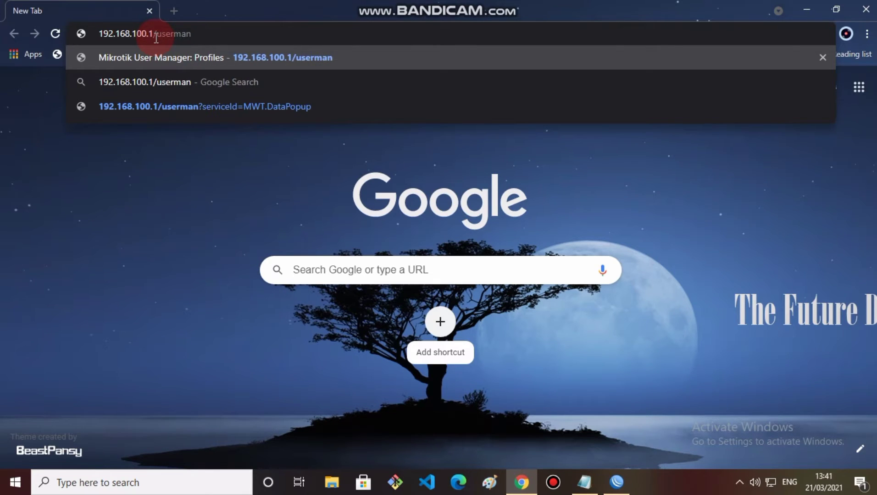
pyautogui.press('Return')
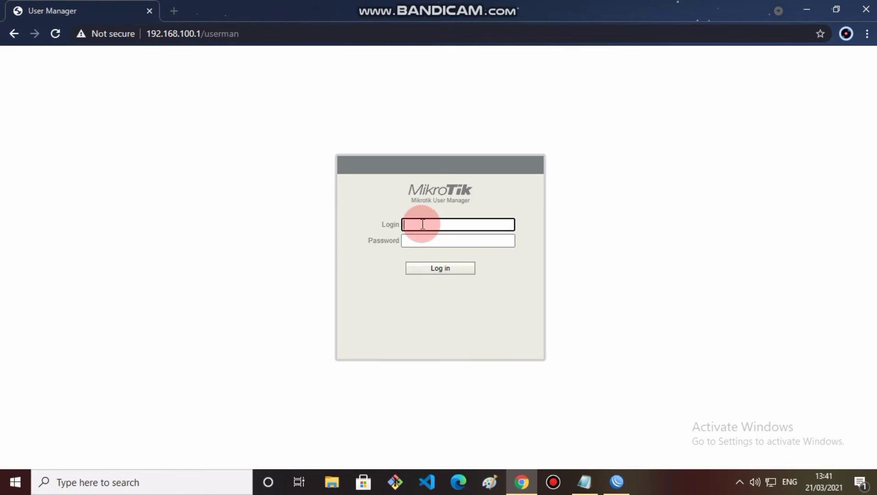
# Step: Log in to User Manager with the account password and go to the Routers list
pyautogui.write('admin')
pyautogui.press('Return')
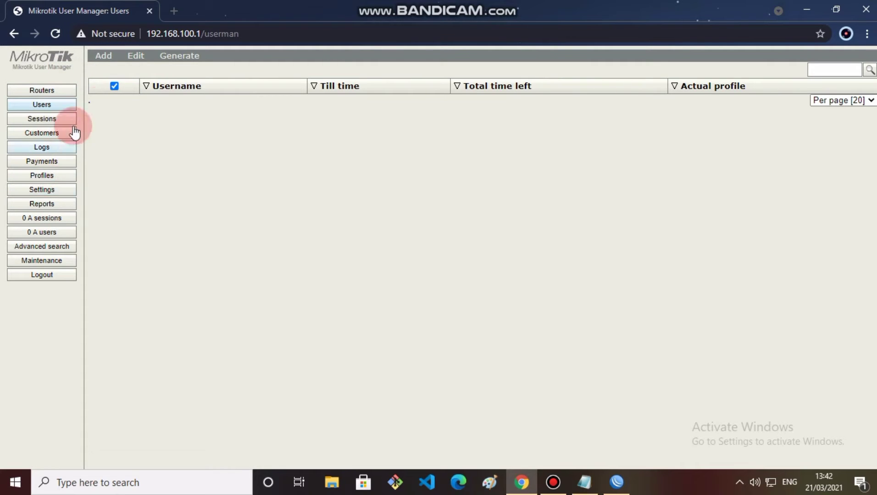
pyautogui.click(105, 58)
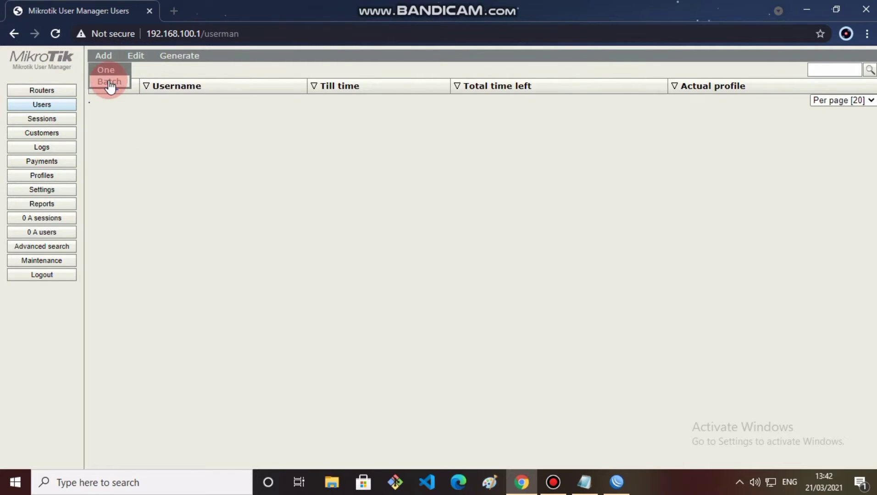
pyautogui.click(97, 176)
pyautogui.click(42, 89)
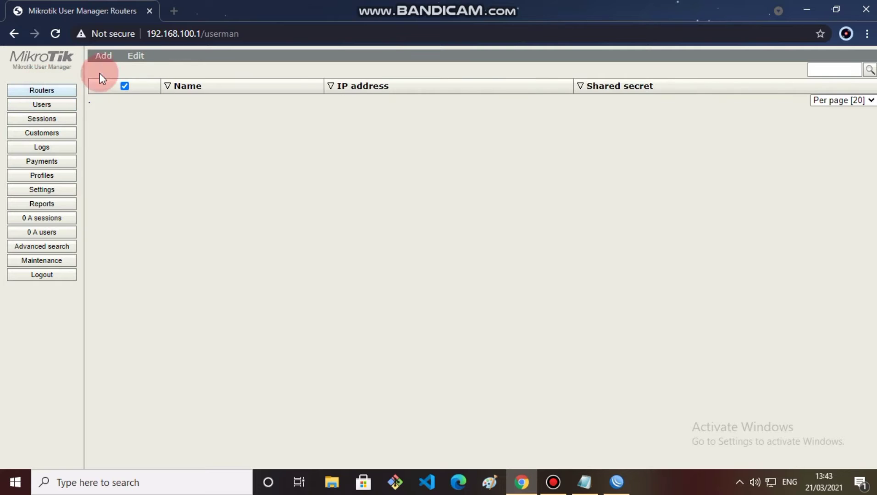
# Step: Add router UKKpaket4 at IP 127.0.0.1 with its shared secret
pyautogui.click(103, 57)
pyautogui.click(114, 74)
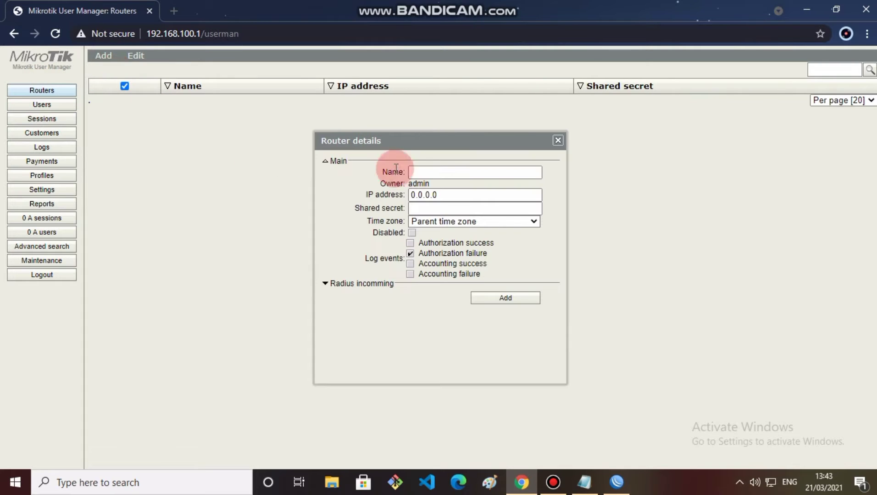
pyautogui.click(418, 172)
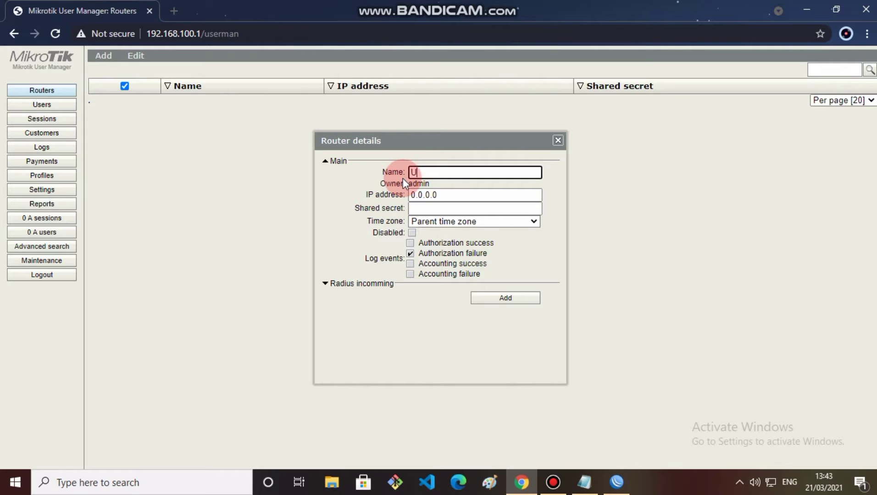
pyautogui.write('UKKpaket4')
pyautogui.press('Tab')
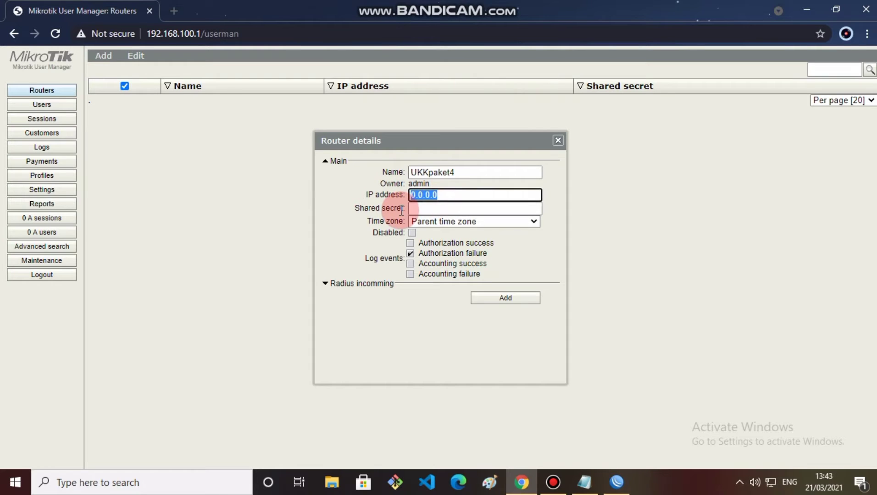
pyautogui.write('127.0.0')
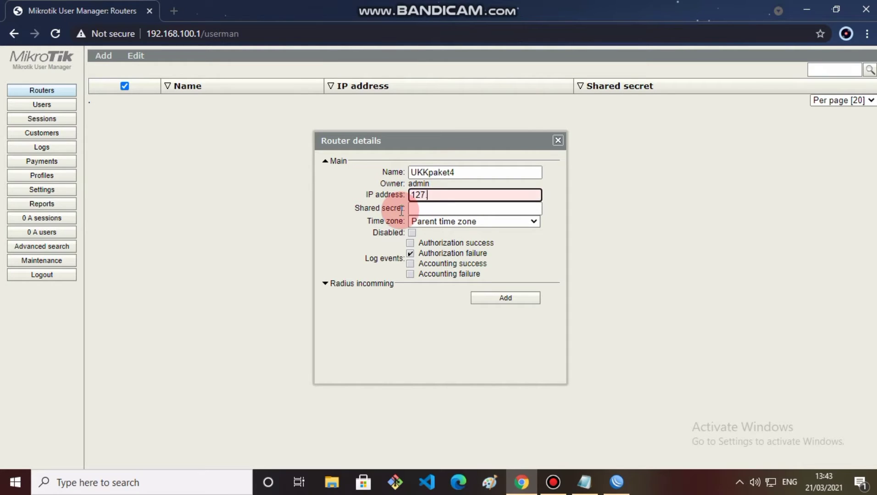
pyautogui.write('.1')
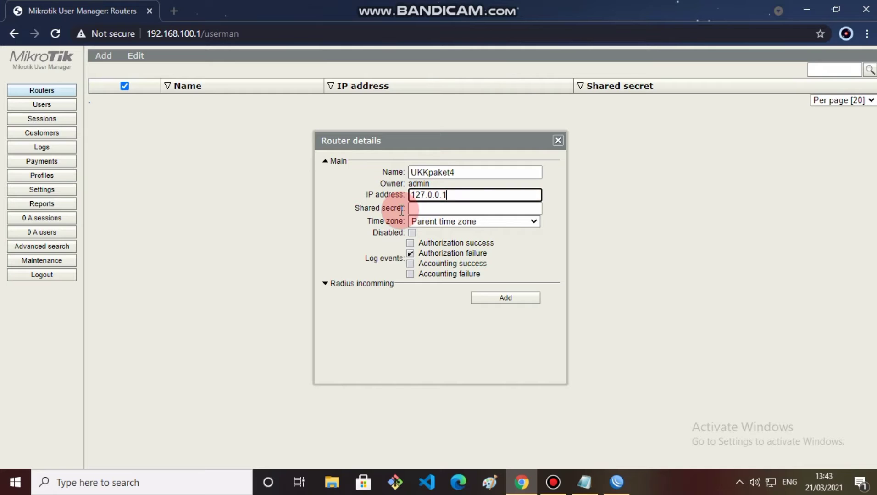
pyautogui.click(449, 208)
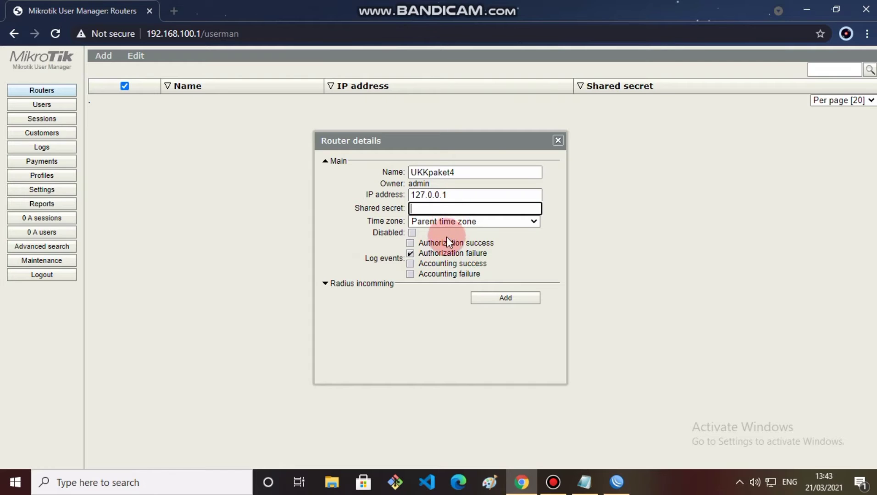
pyautogui.write('t')
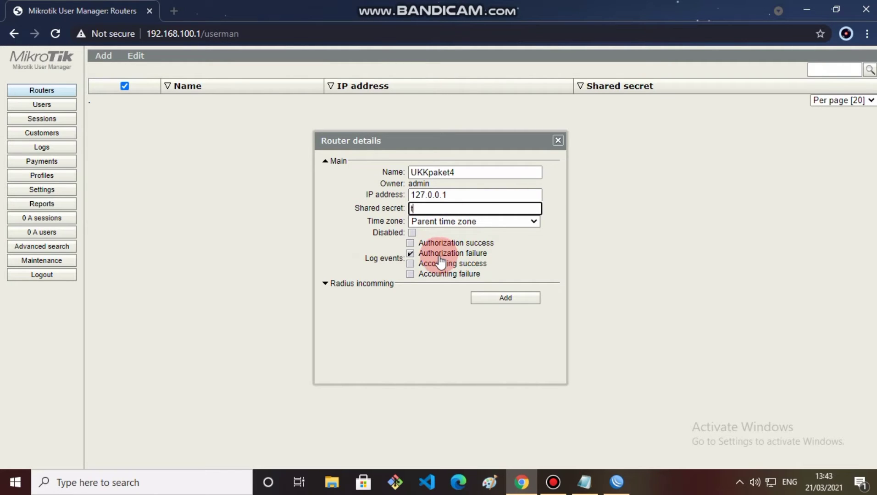
pyautogui.write('kj')
pyautogui.click(506, 299)
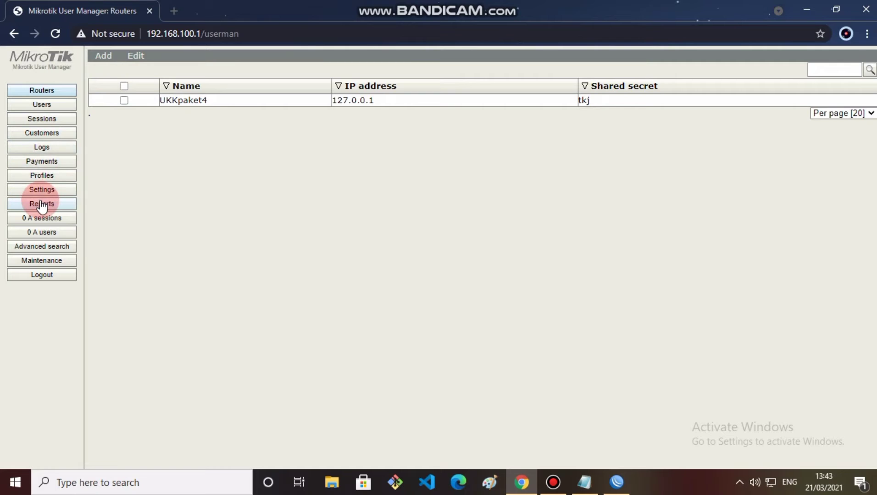
pyautogui.click(42, 176)
# Step: Create a limitation named UKK under Limitations, then return to the Profiles tab
pyautogui.click(111, 70)
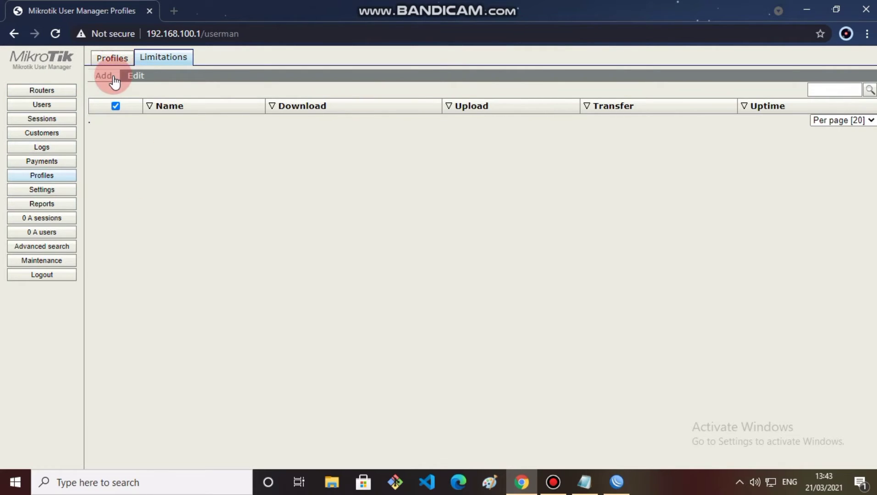
pyautogui.click(110, 77)
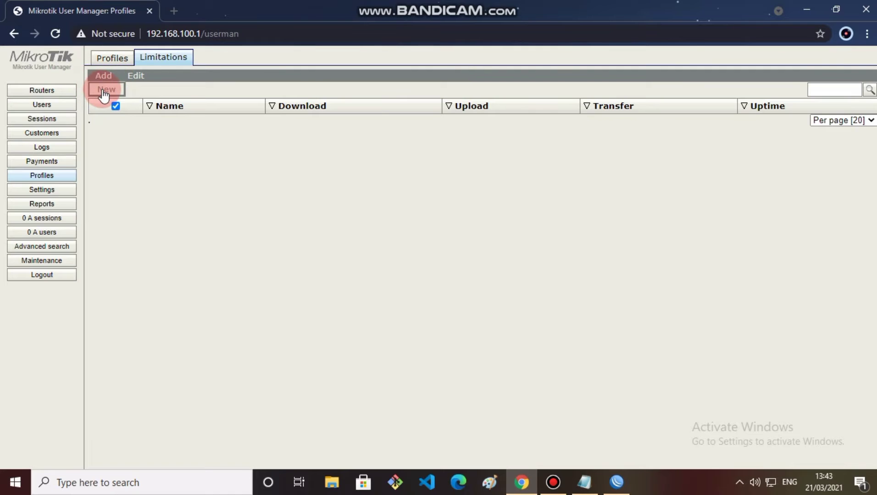
pyautogui.click(104, 89)
pyautogui.click(418, 110)
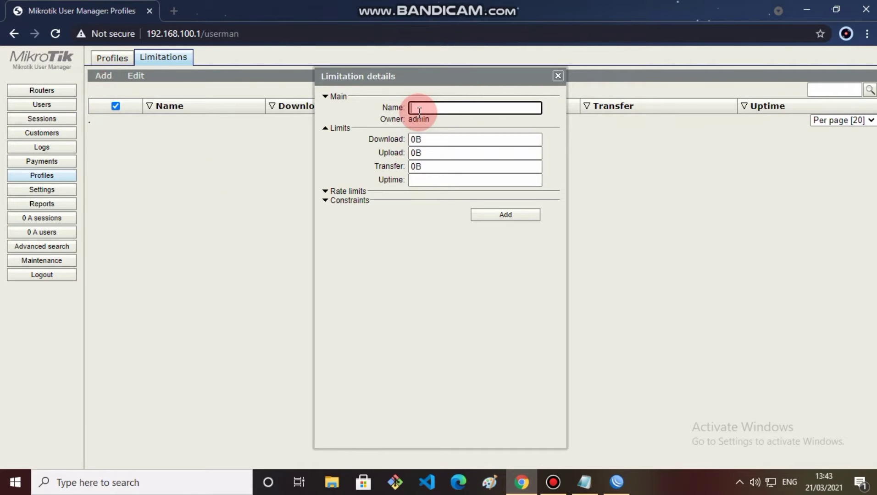
pyautogui.write('UKK')
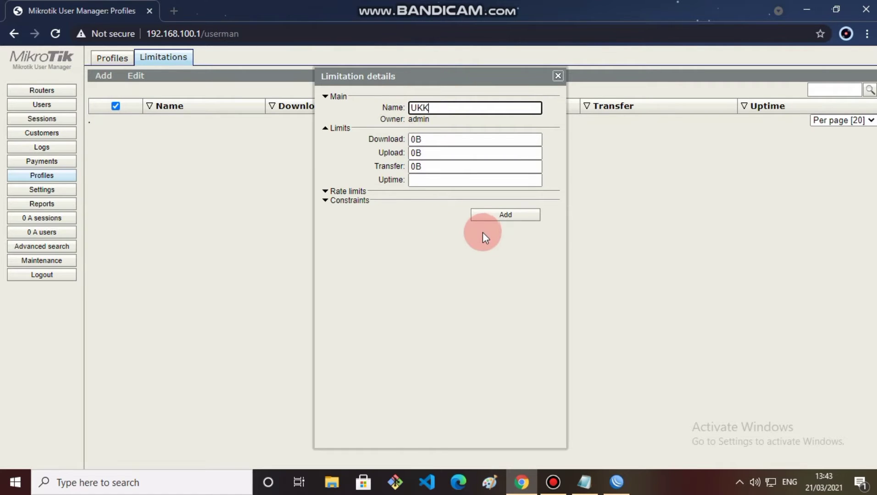
pyautogui.click(494, 217)
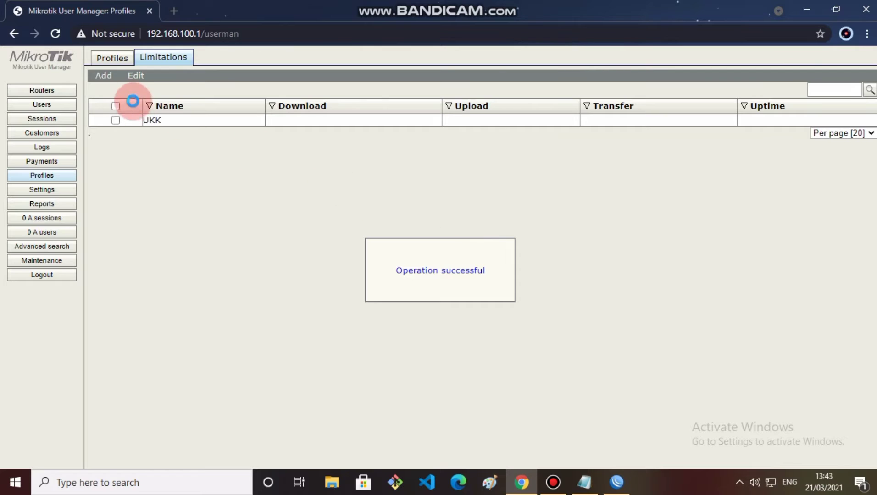
pyautogui.click(110, 60)
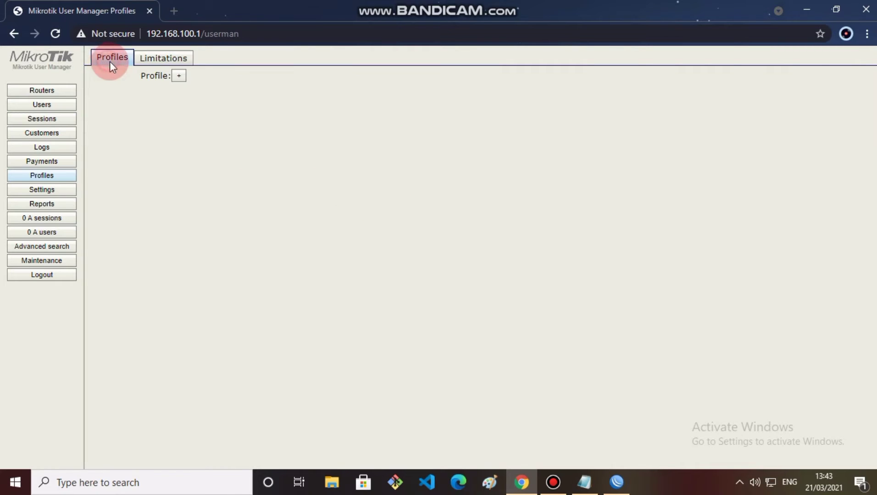
# Step: Create a new User Manager profile named paket4
pyautogui.click(177, 77)
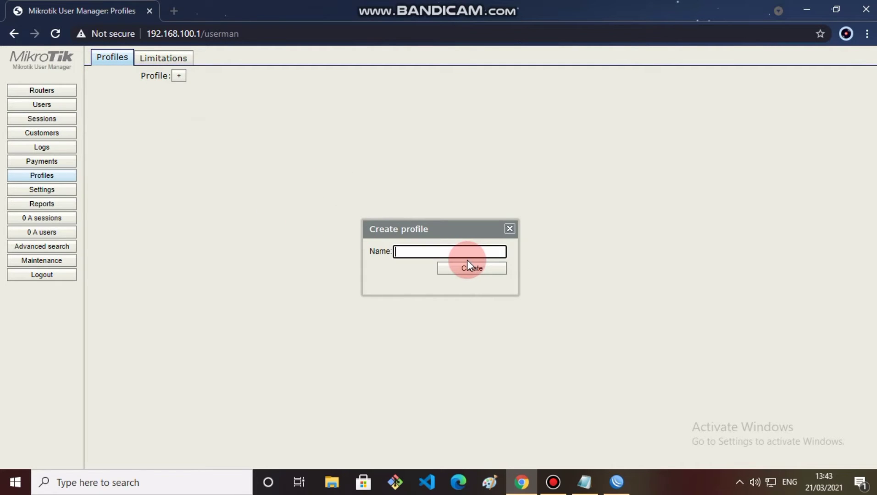
pyautogui.write('paket4')
pyautogui.click(471, 267)
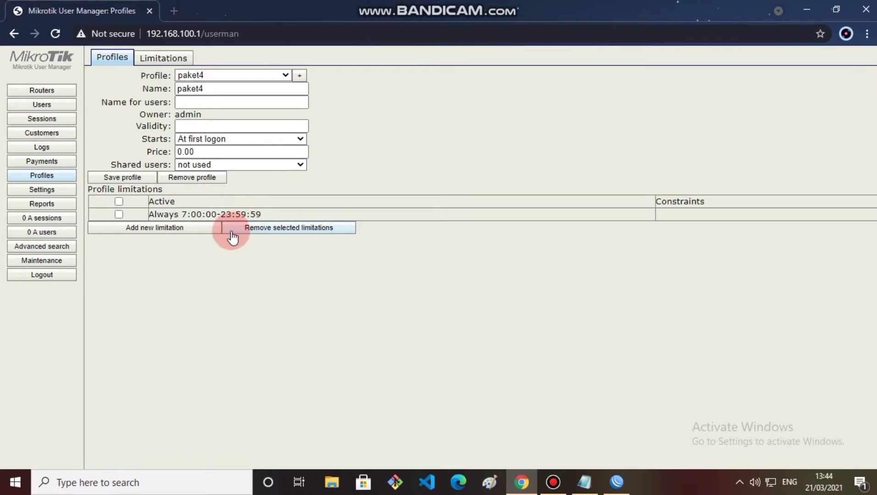
# Step: Add a time limitation to paket4 with start time 07:00:00, also entered as the end time
pyautogui.click(199, 228)
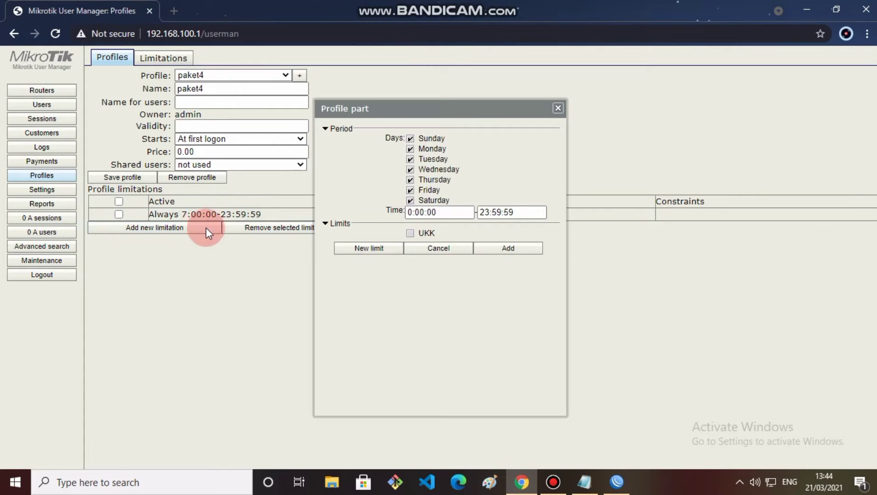
pyautogui.click(411, 212)
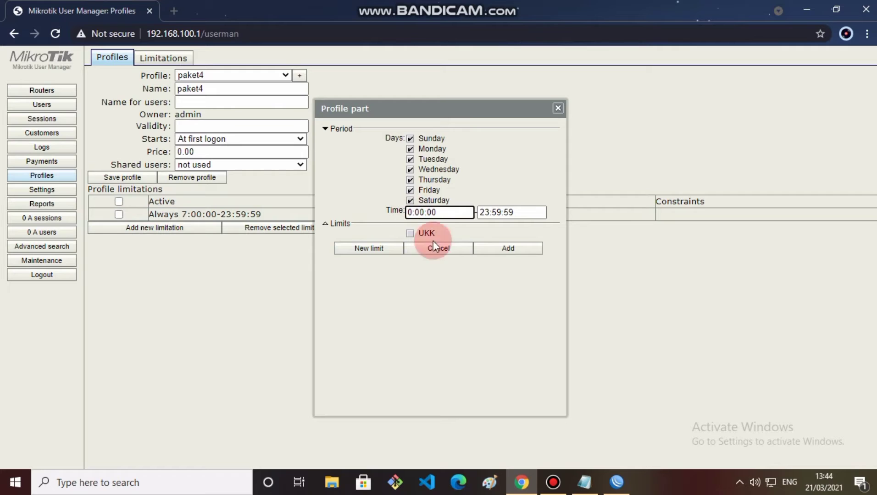
pyautogui.write('7')
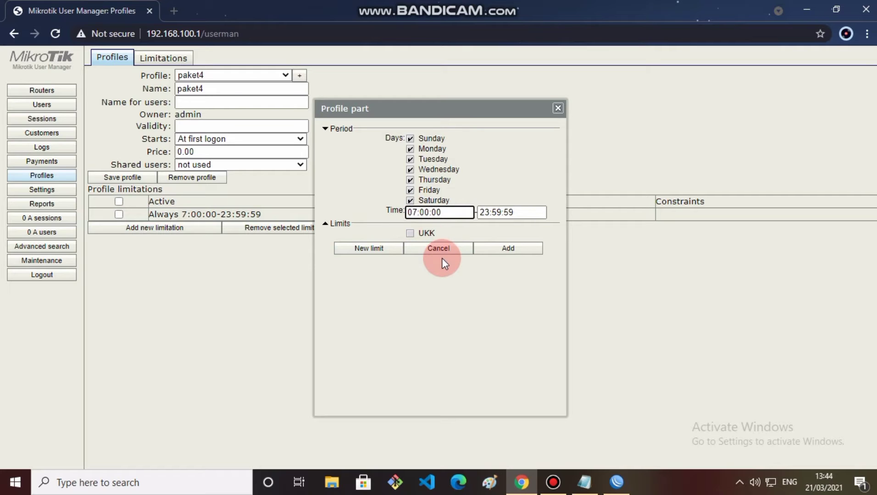
pyautogui.moveTo(451, 212); pyautogui.dragTo(383, 212)
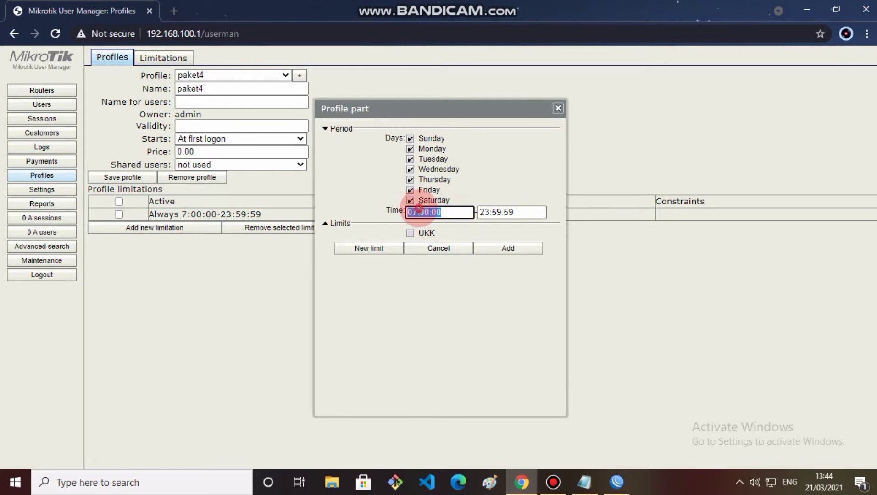
pyautogui.rightClick(418, 211)
pyautogui.click(457, 258)
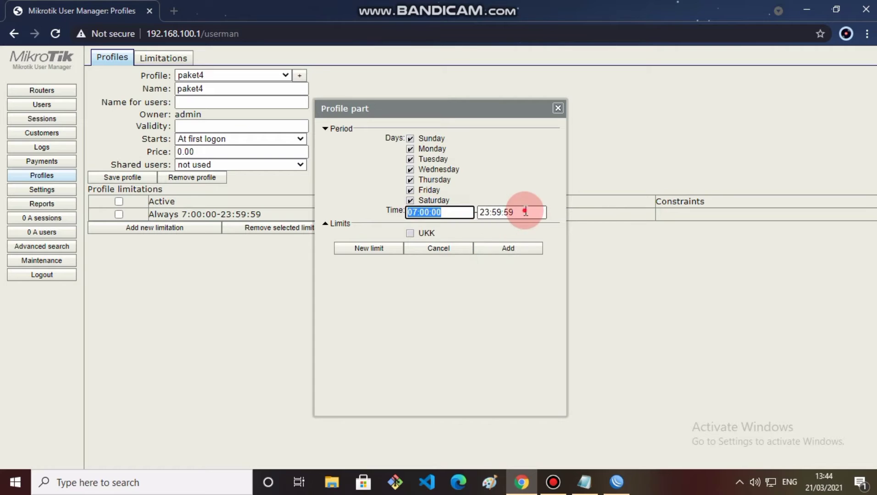
pyautogui.doubleClick(491, 212)
pyautogui.rightClick(490, 212)
pyautogui.click(521, 275)
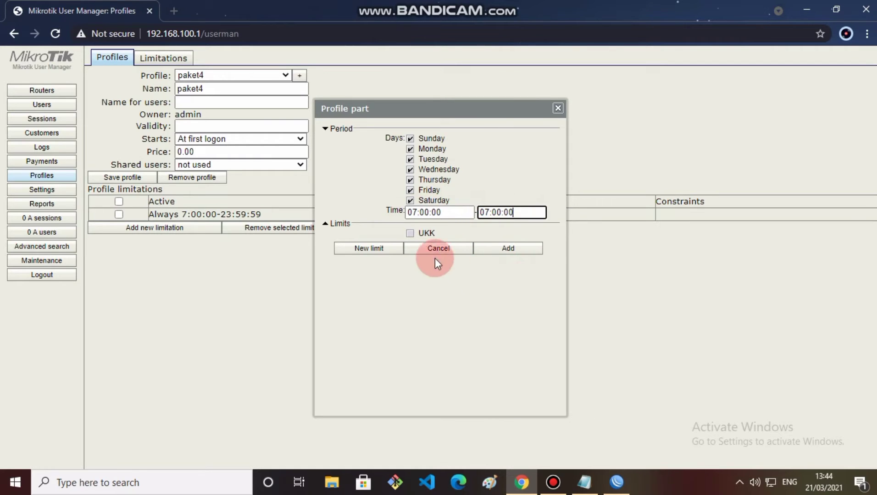
# Step: Change the end time to 16:00:00, attach the UKK limit, save, and show the Users list
pyautogui.click(489, 213)
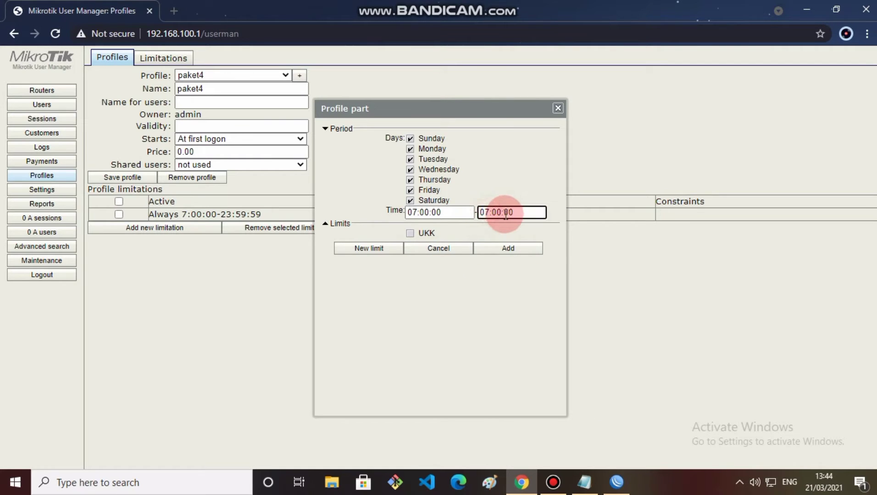
pyautogui.press('BackSpace')
pyautogui.press('BackSpace')
pyautogui.write('16')
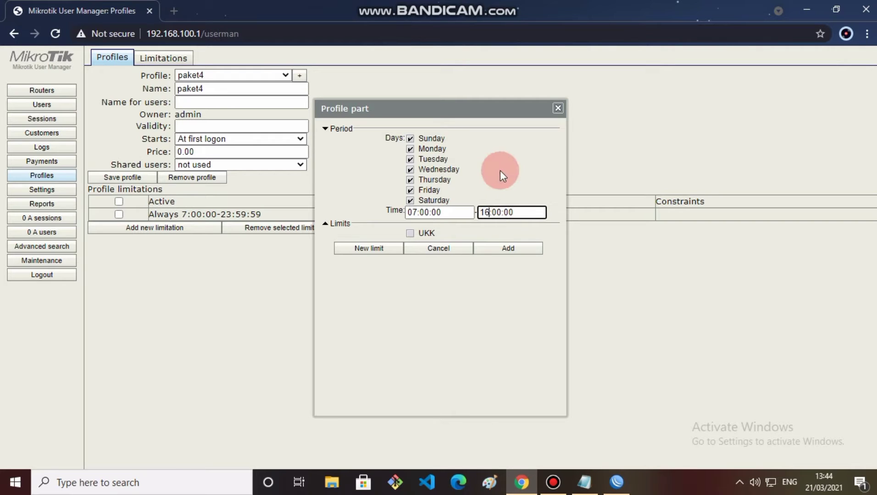
pyautogui.click(410, 233)
pyautogui.click(503, 253)
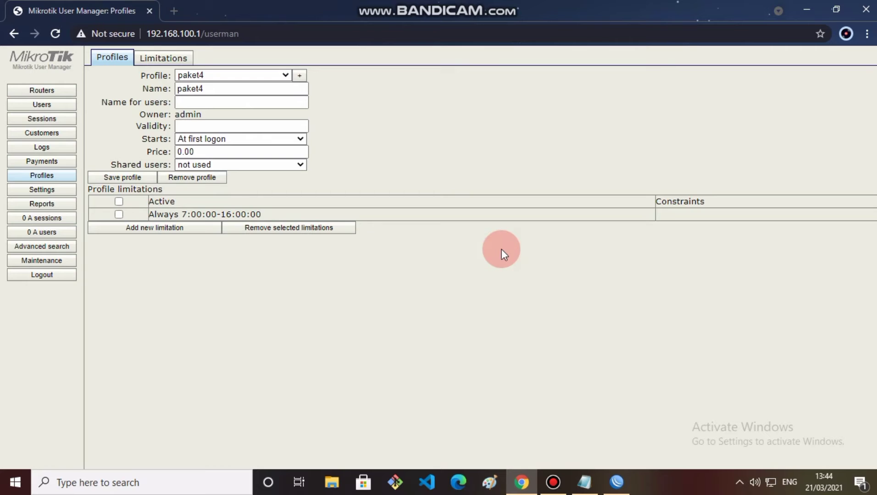
pyautogui.click(58, 104)
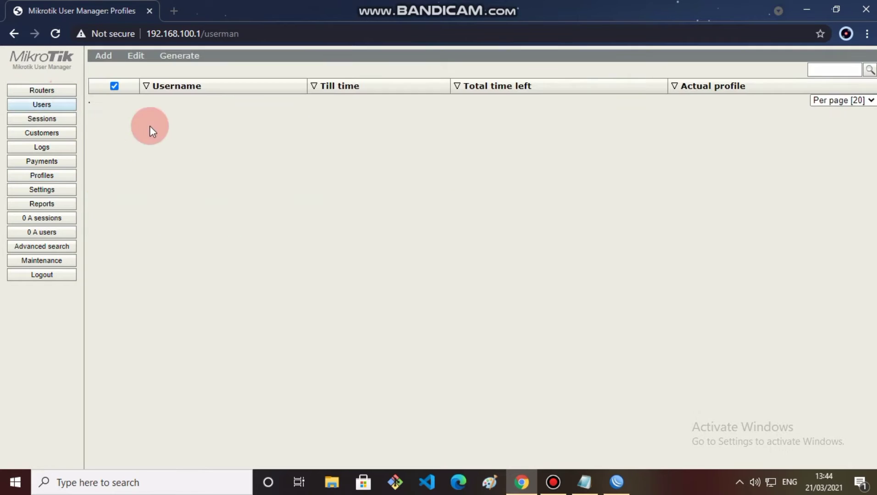
# Step: Batch-add 20 users with prefix ayu_ and 4-character usernames and passwords
pyautogui.click(110, 57)
pyautogui.click(109, 82)
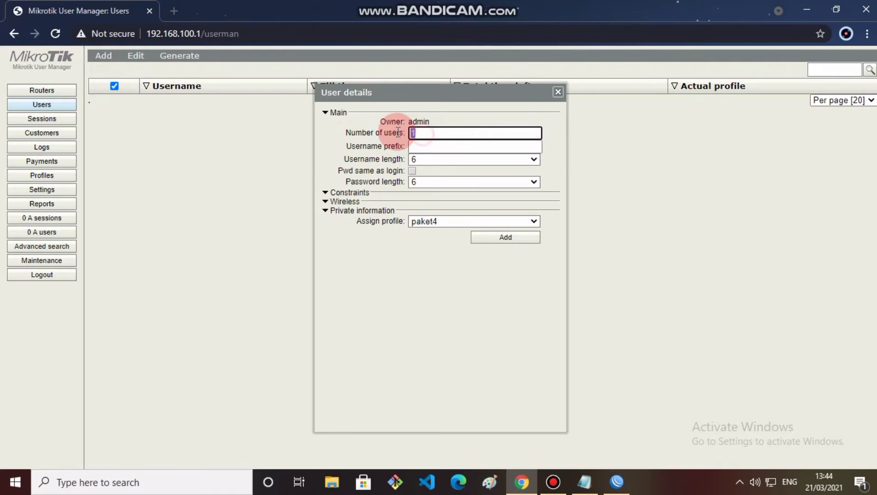
pyautogui.write('20')
pyautogui.click(417, 148)
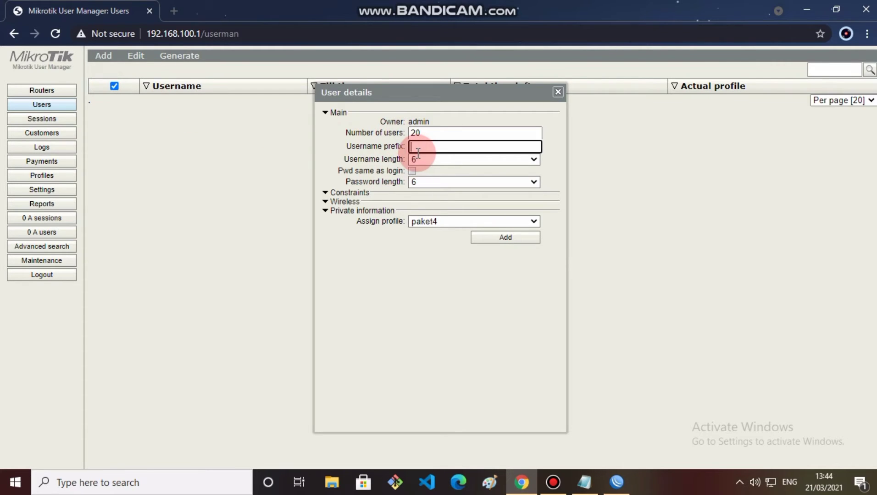
pyautogui.write('ayu')
pyautogui.write('_')
pyautogui.click(462, 94)
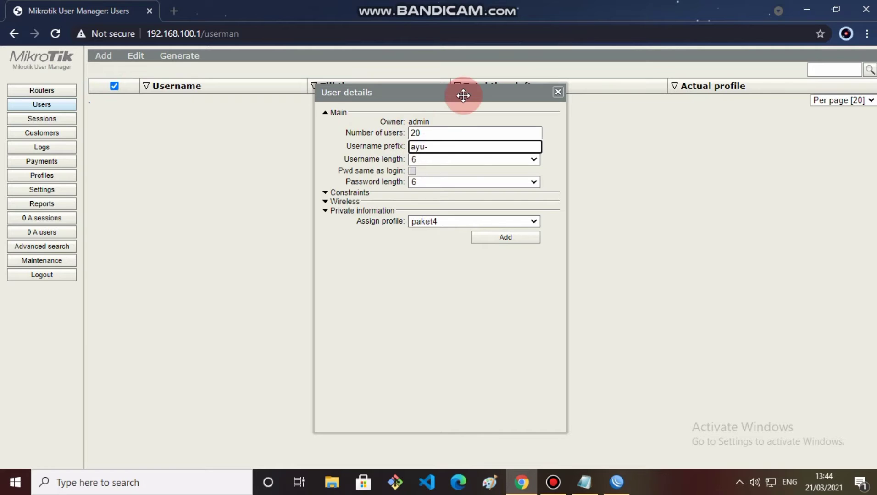
pyautogui.click(456, 160)
pyautogui.click(453, 185)
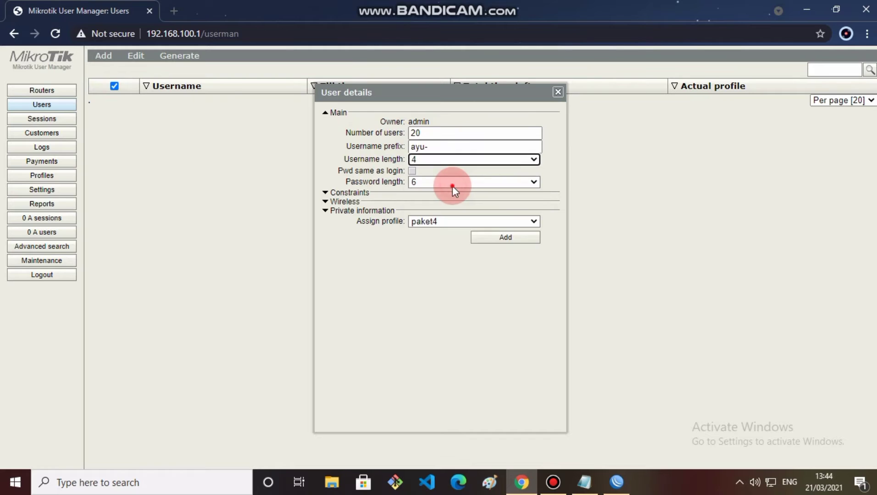
pyautogui.click(452, 183)
pyautogui.click(446, 202)
pyautogui.click(480, 234)
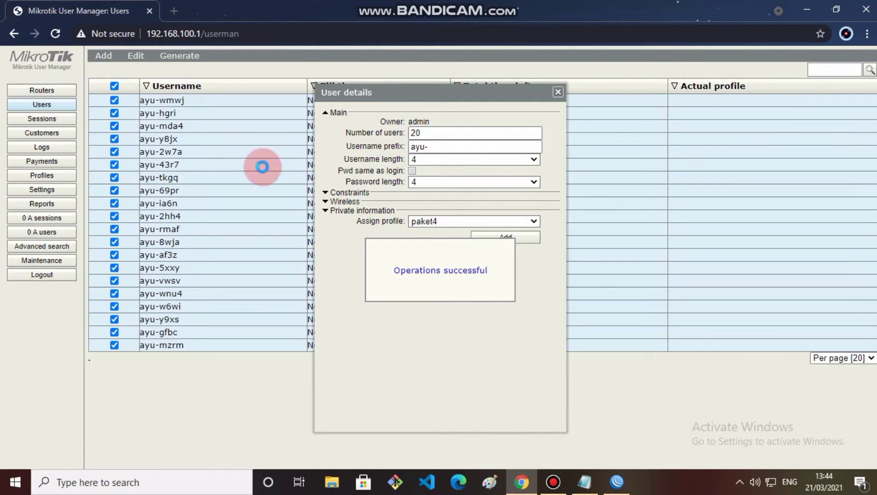
pyautogui.click(557, 92)
# Step: Generate a CSV file listing the new users, minimize it, and return to WinBox
pyautogui.click(180, 56)
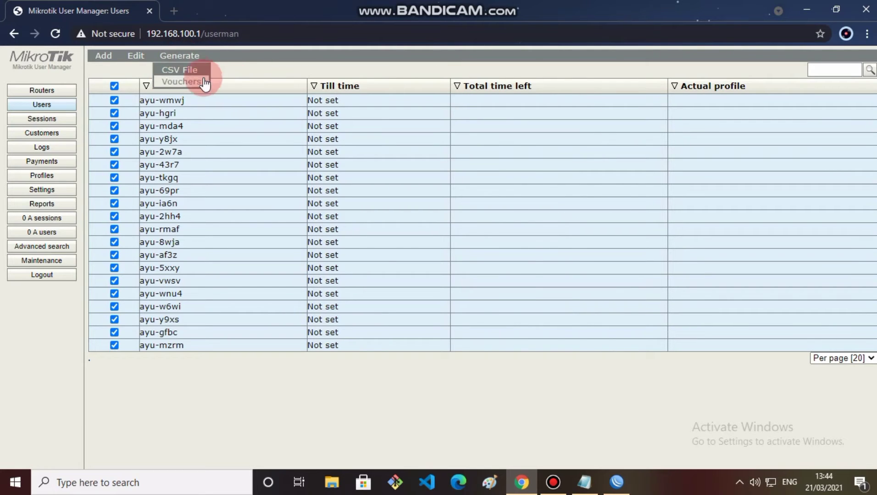
pyautogui.click(190, 70)
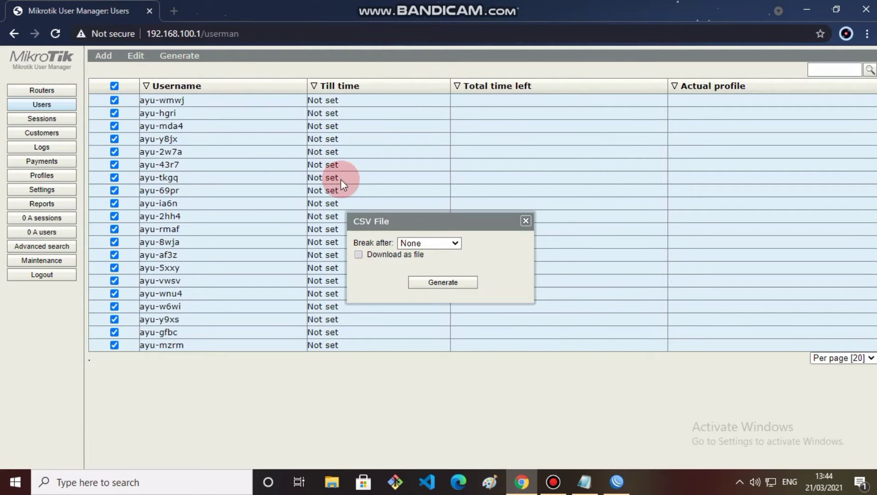
pyautogui.click(426, 281)
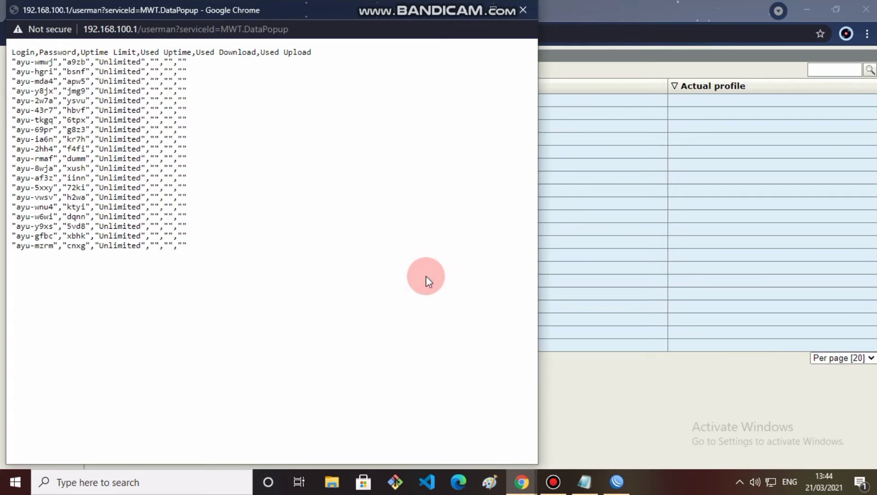
pyautogui.click(464, 11)
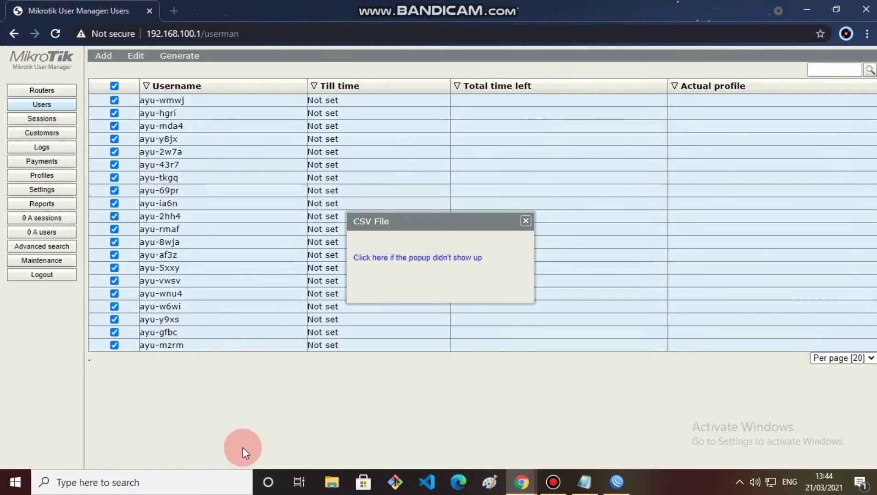
pyautogui.click(628, 486)
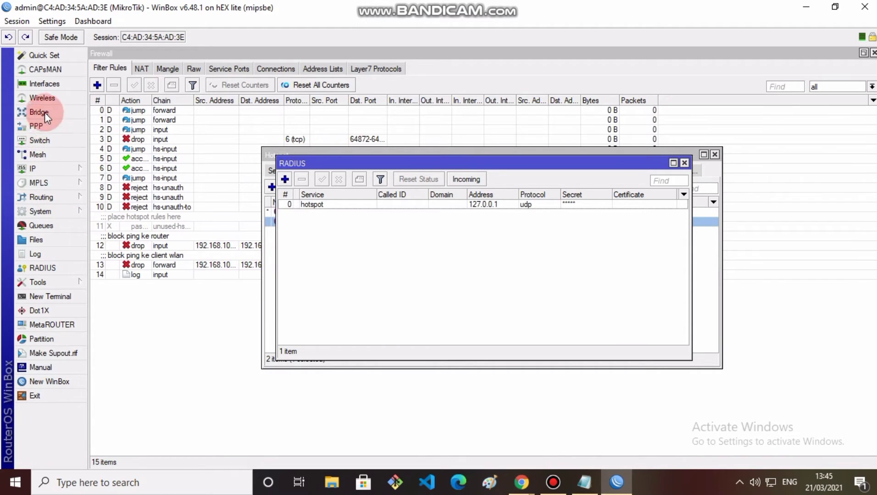
# Step: Add a firewall Layer7 protocol named linux with regexp ^.+(linux.org
pyautogui.click(43, 167)
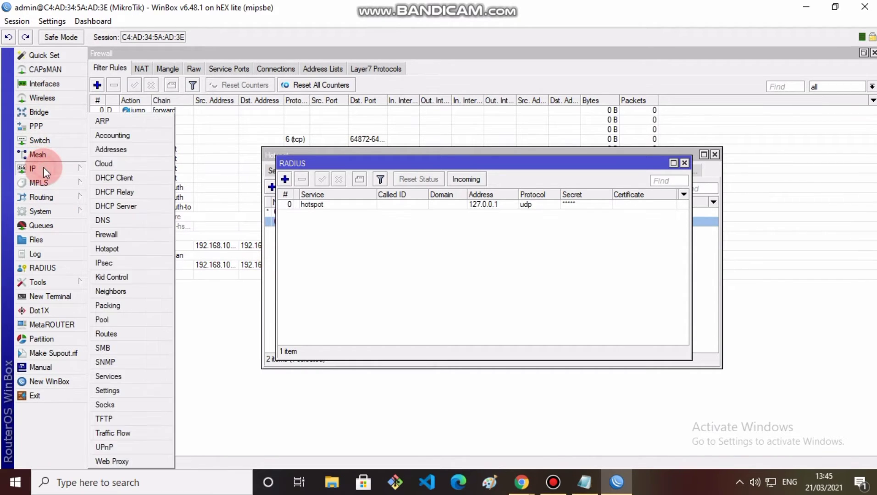
pyautogui.click(382, 119)
pyautogui.click(358, 68)
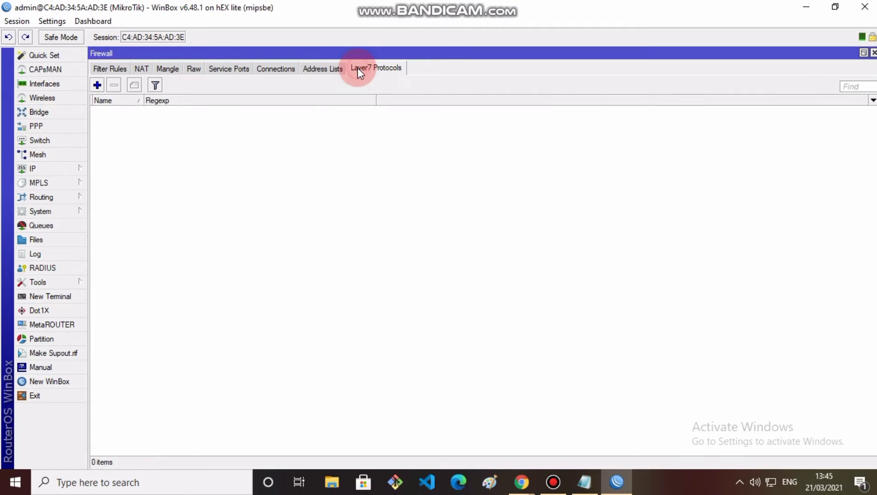
pyautogui.click(112, 88)
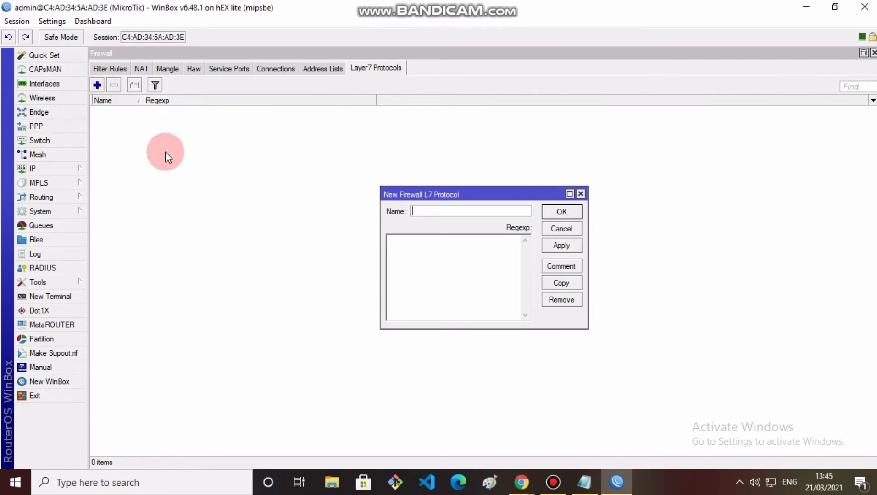
pyautogui.click(472, 213)
pyautogui.write('linux')
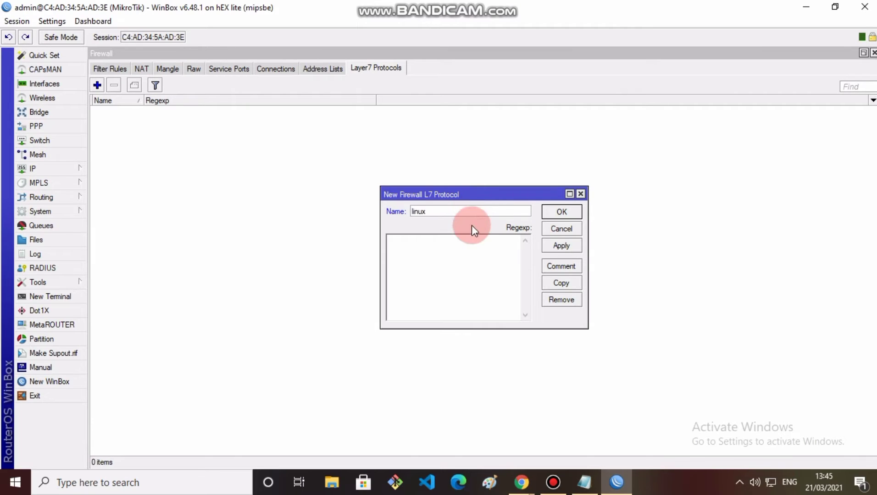
pyautogui.click(468, 238)
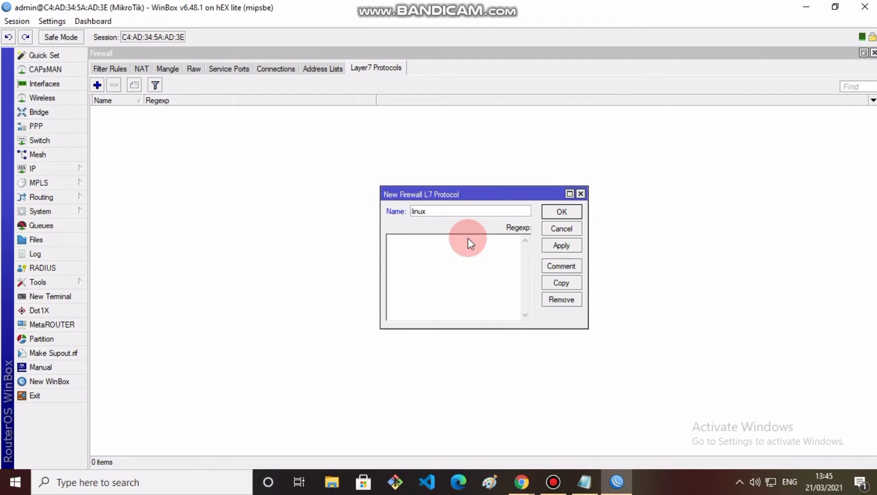
pyautogui.write('^')
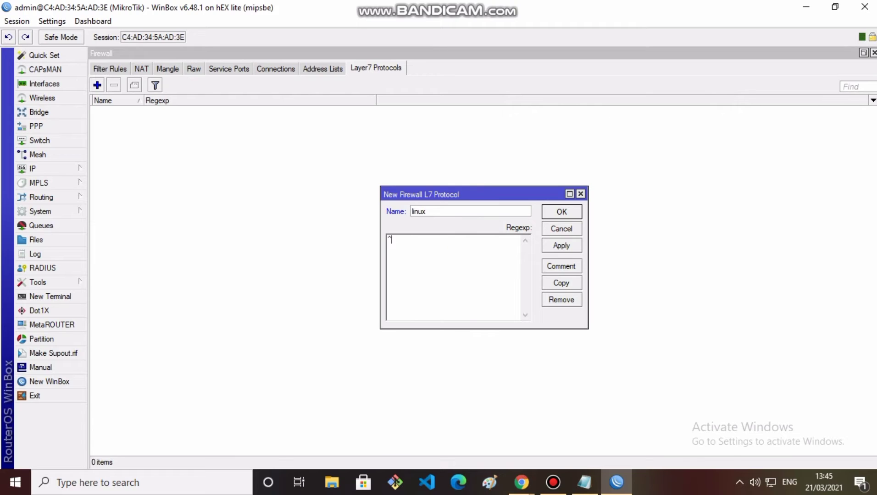
pyautogui.write('.+(linux.org')
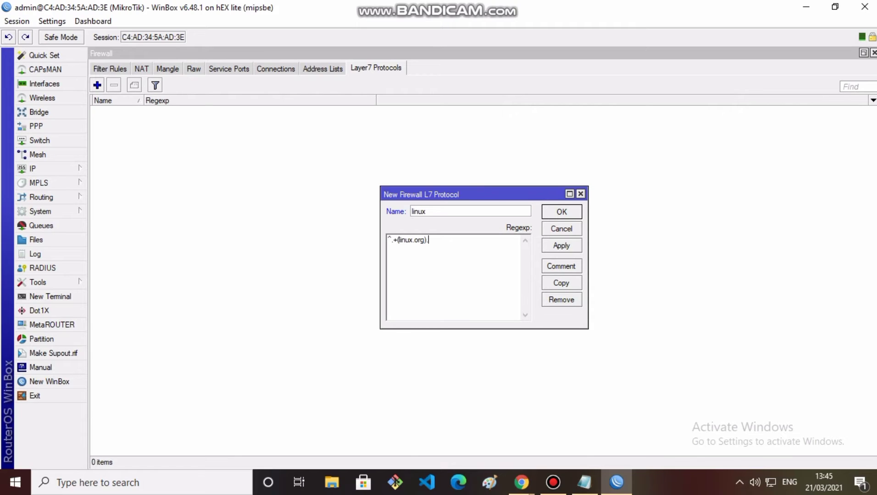
# Step: Complete the linux Layer7 regexp as ^.+(linux.org).*$ and save the entry
pyautogui.write(').*$')
pyautogui.click(562, 246)
pyautogui.click(560, 215)
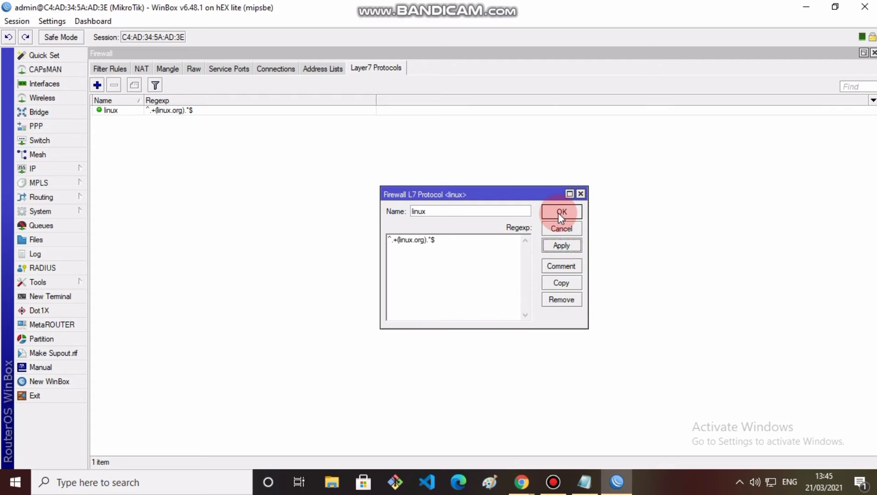
pyautogui.click(77, 169)
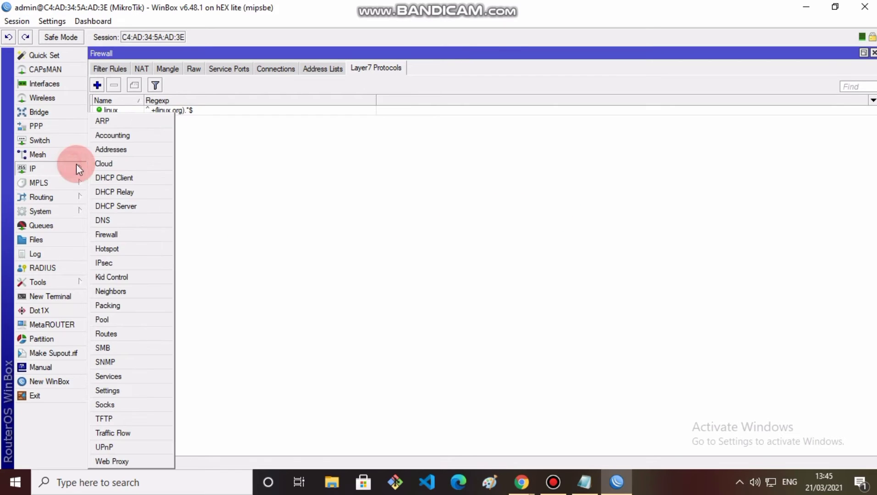
# Step: Start a new filter rule matching TCP destination port 443 and the linux Layer7 protocol
pyautogui.click(112, 68)
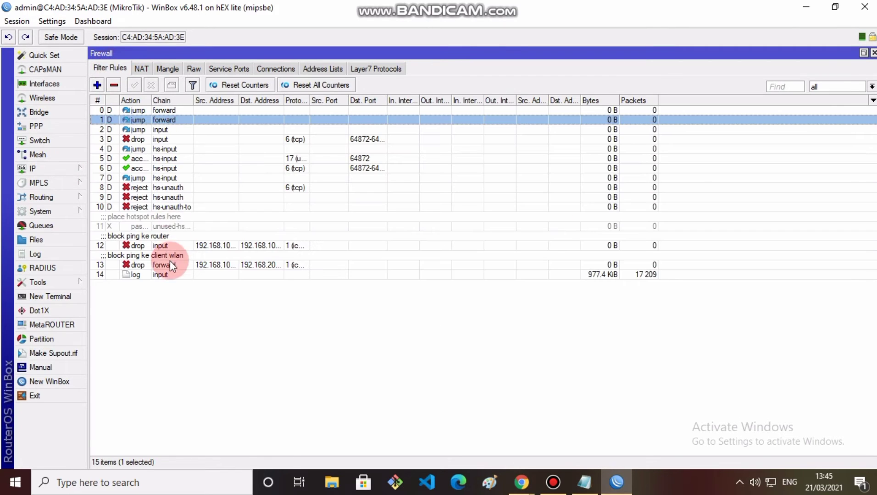
pyautogui.click(97, 85)
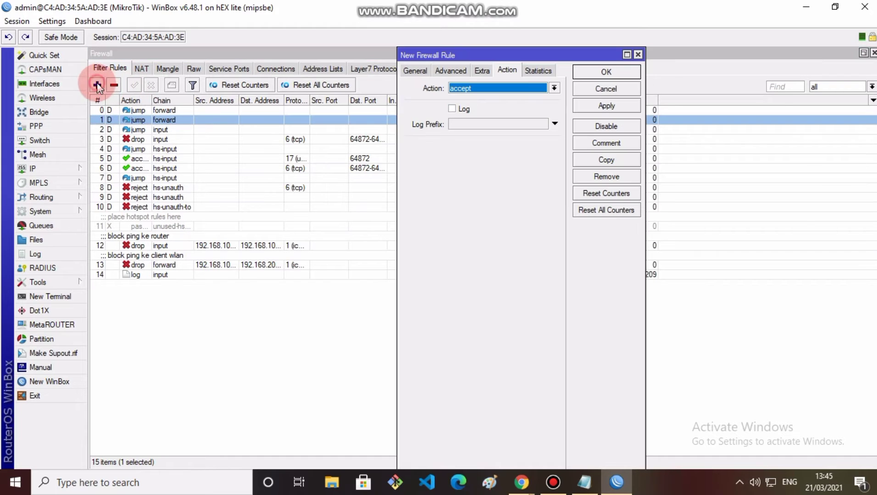
pyautogui.click(412, 70)
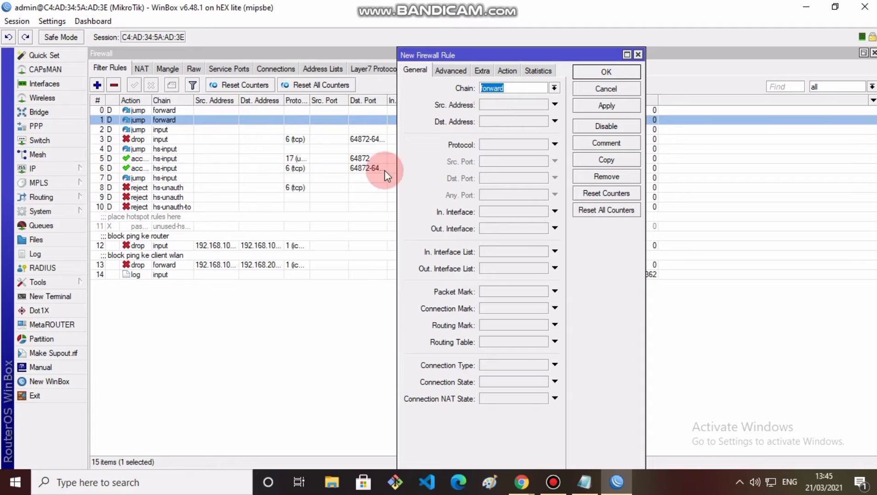
pyautogui.click(505, 146)
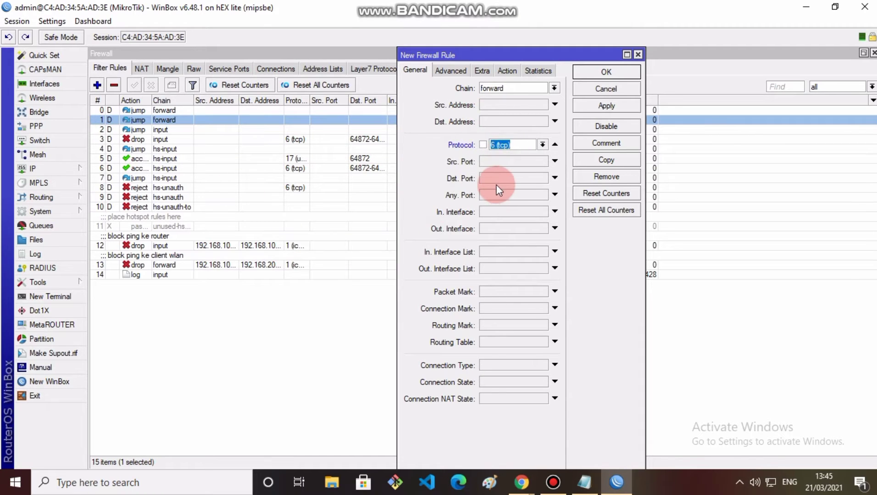
pyautogui.click(503, 179)
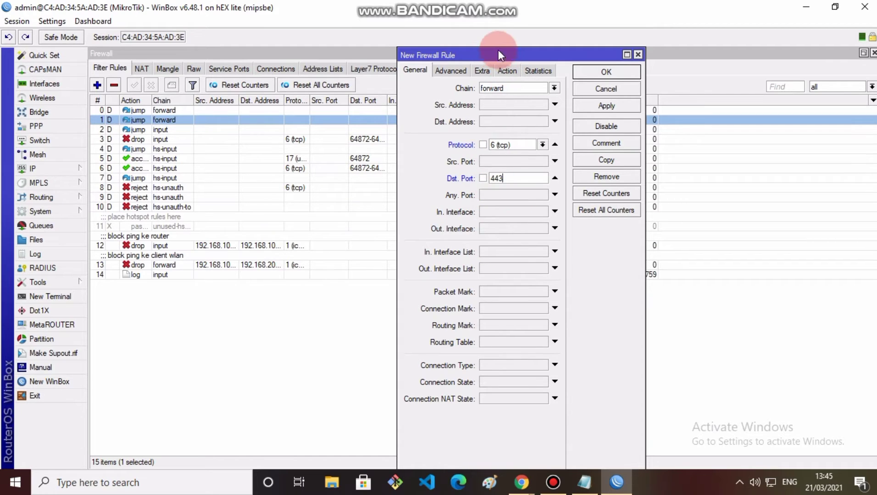
pyautogui.click(450, 70)
pyautogui.click(497, 129)
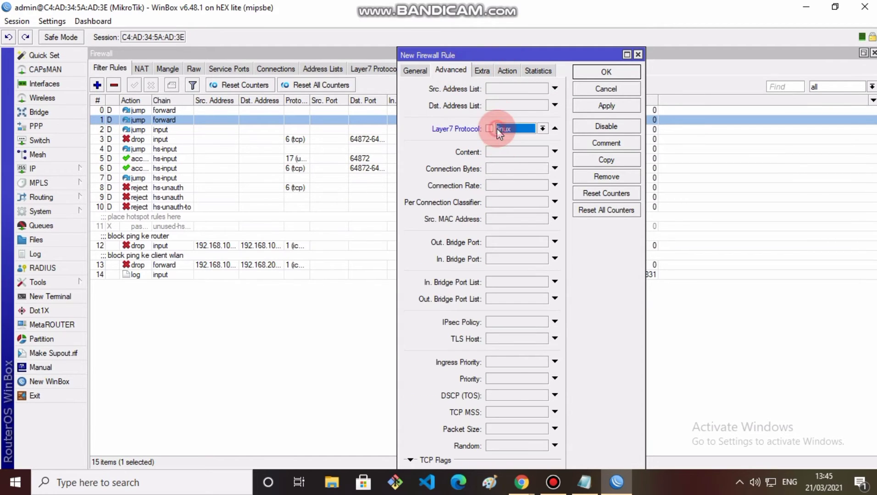
# Step: Set the rule's action to drop, comment it 'block ke linux', and save it
pyautogui.click(504, 71)
pyautogui.click(478, 86)
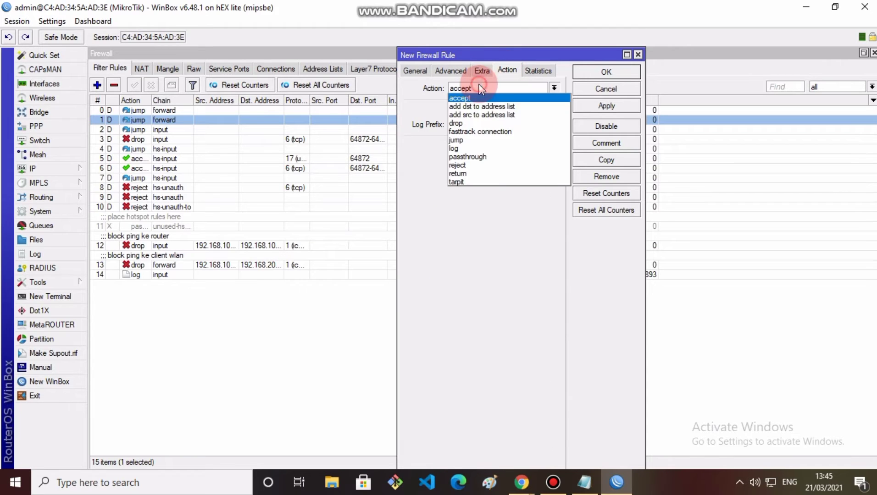
pyautogui.click(472, 122)
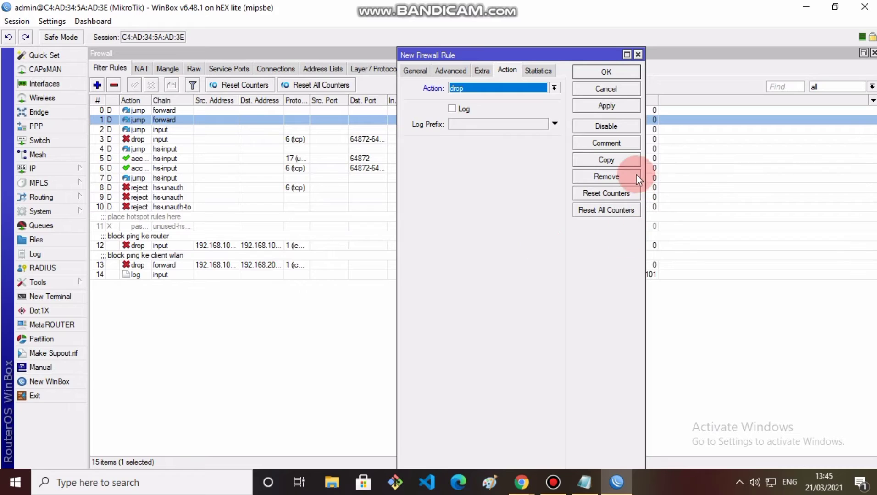
pyautogui.click(611, 139)
pyautogui.write('block k')
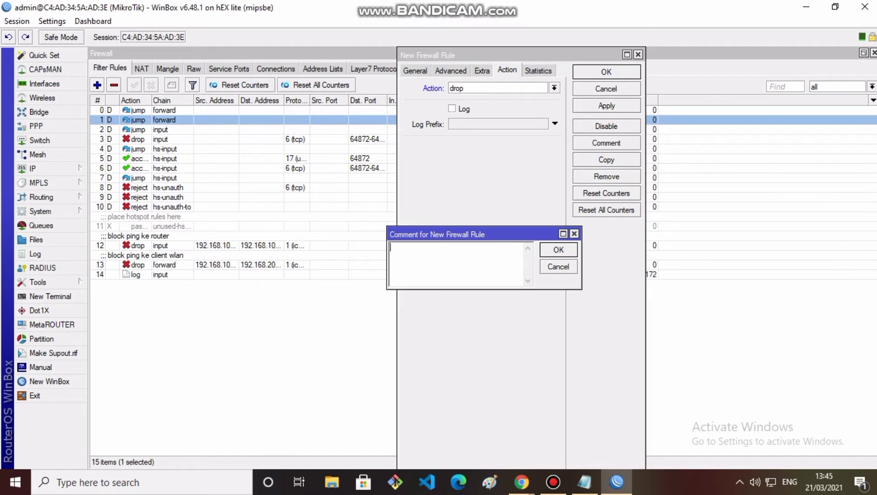
pyautogui.write('e linux')
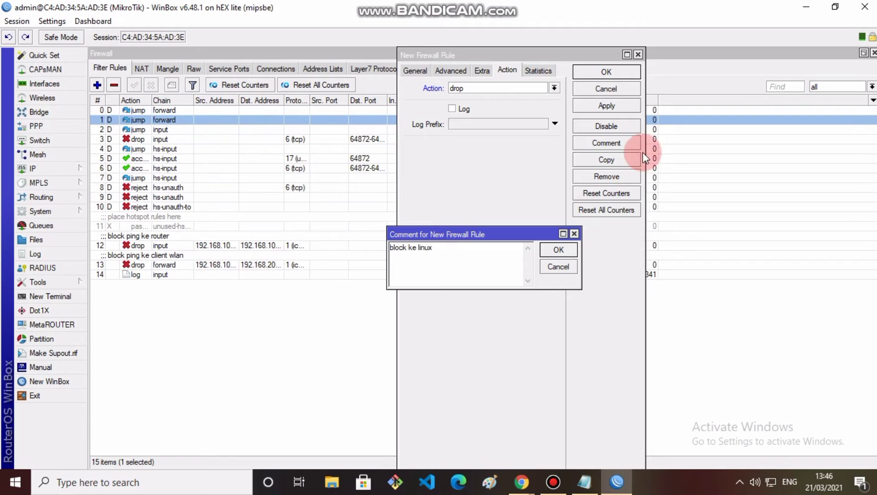
pyautogui.click(558, 250)
pyautogui.click(606, 107)
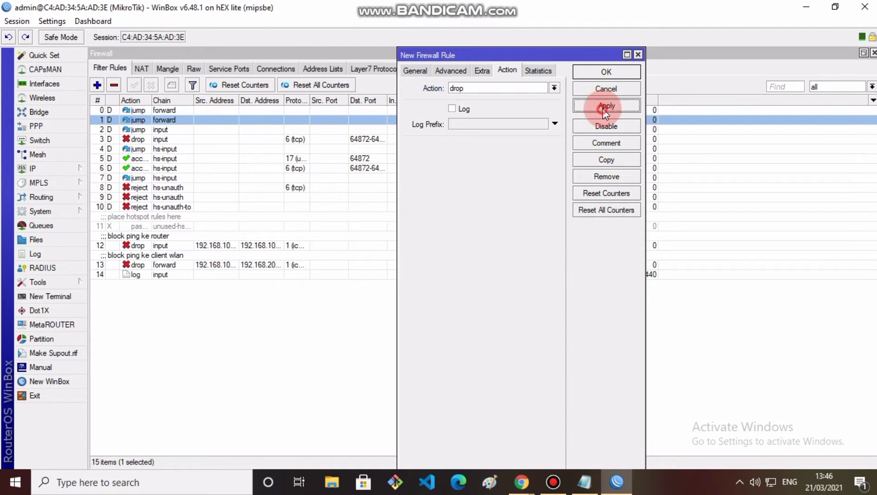
pyautogui.click(605, 72)
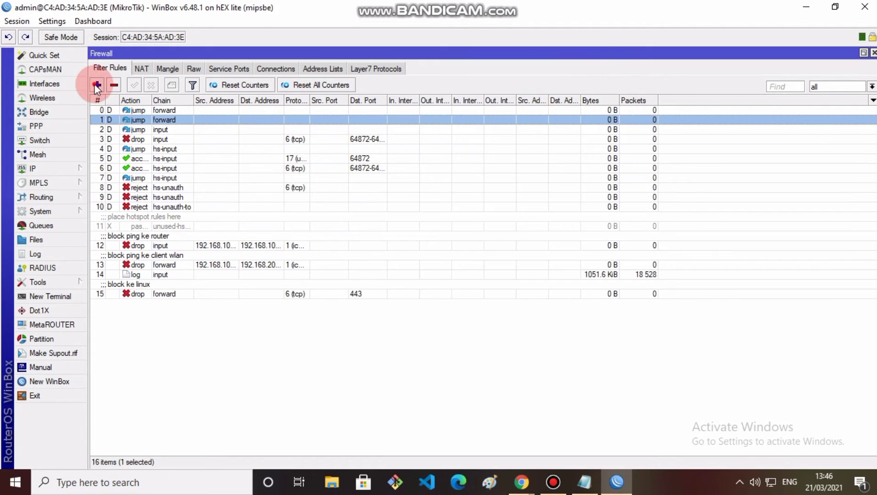
# Step: Start another filter rule matching TCP destination port 80 with a .mp3 content match
pyautogui.click(97, 86)
pyautogui.click(405, 72)
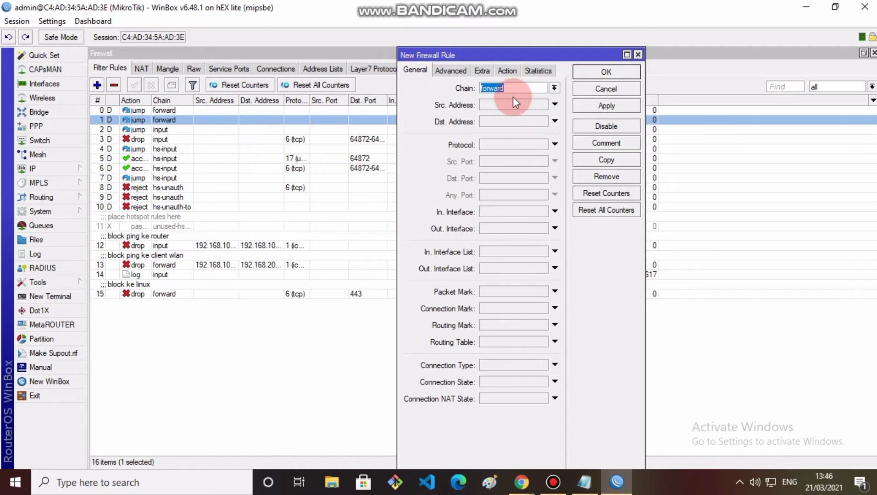
pyautogui.click(493, 145)
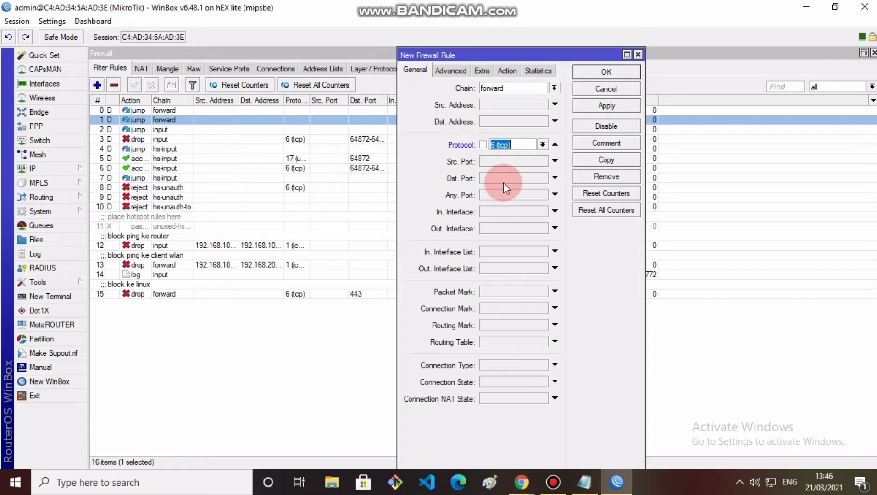
pyautogui.click(486, 178)
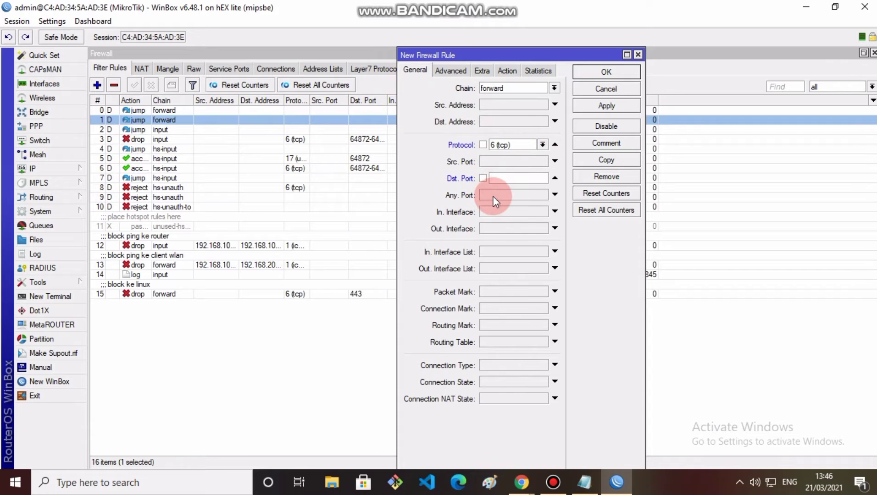
pyautogui.write('80')
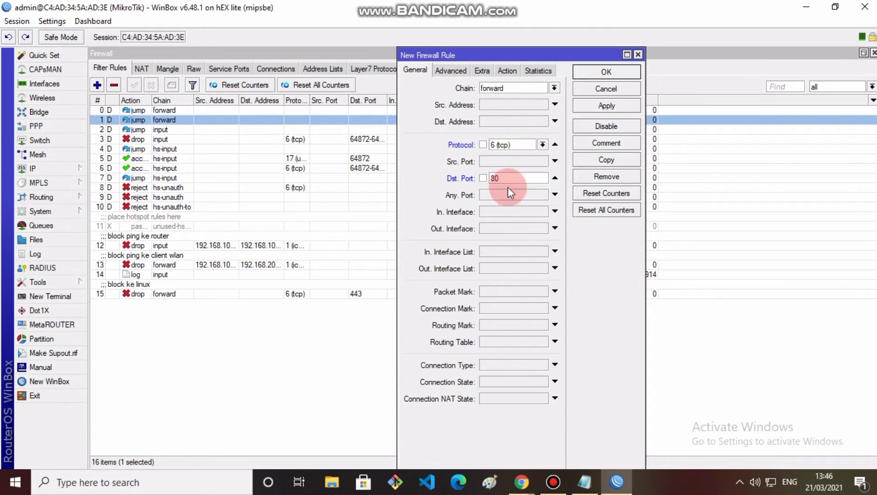
pyautogui.click(453, 72)
pyautogui.click(503, 152)
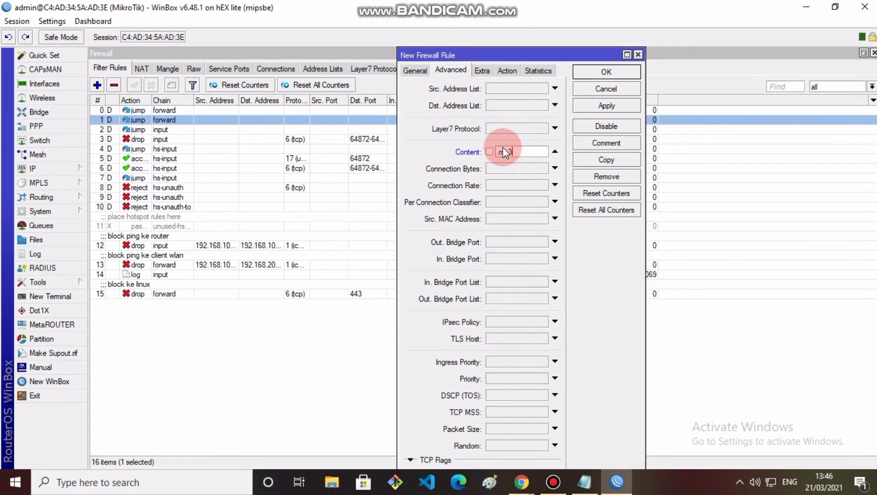
# Step: Make the rule drop traffic, comment it 'block ke mp3', and save it
pyautogui.click(506, 70)
pyautogui.click(505, 89)
pyautogui.click(523, 122)
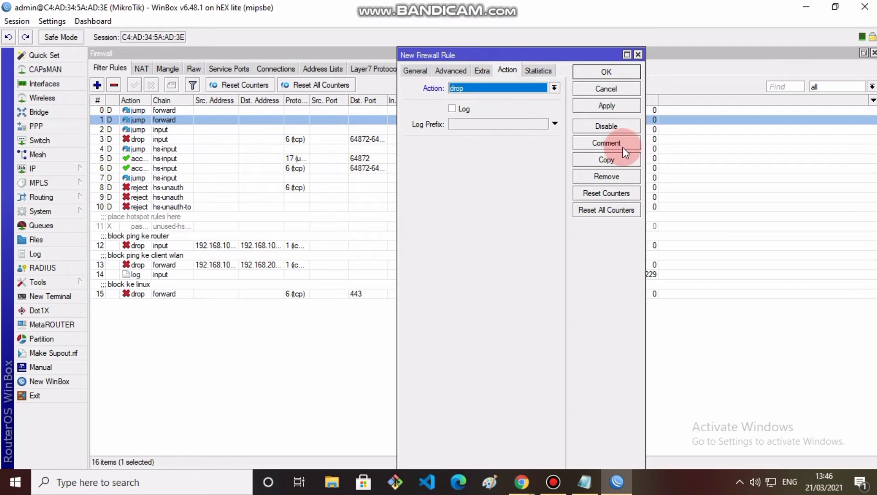
pyautogui.click(606, 138)
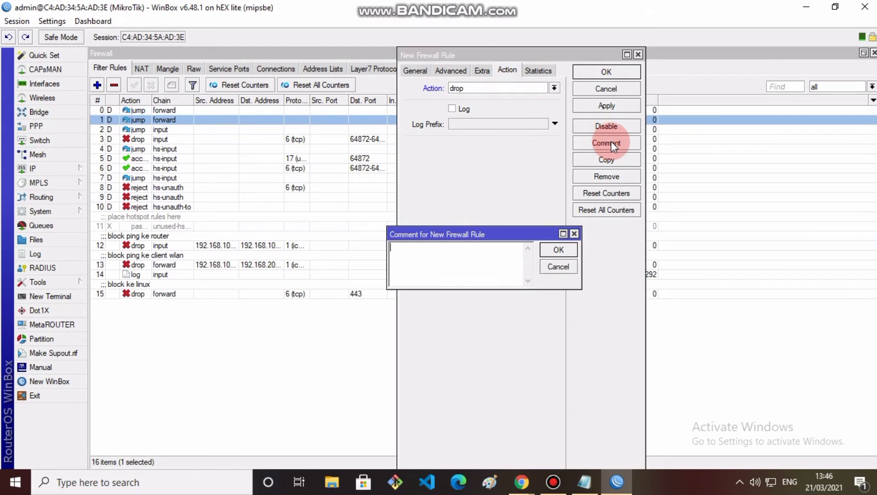
pyautogui.write('block ke')
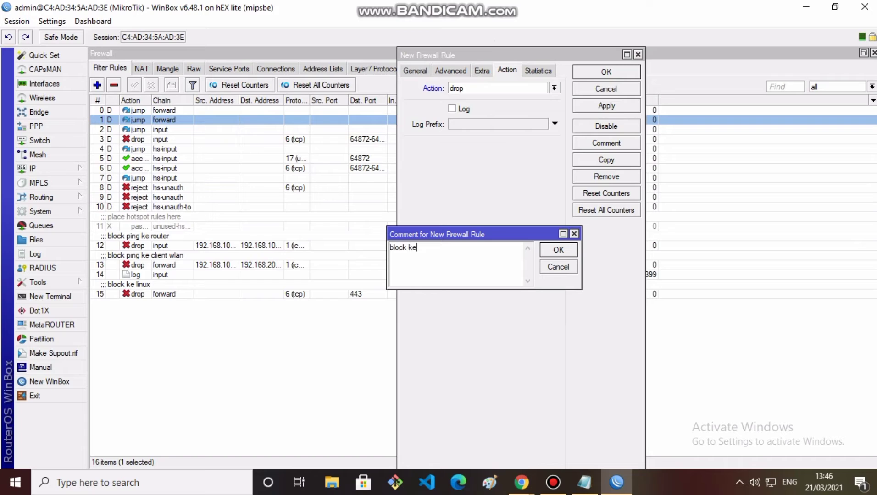
pyautogui.write(' mp3')
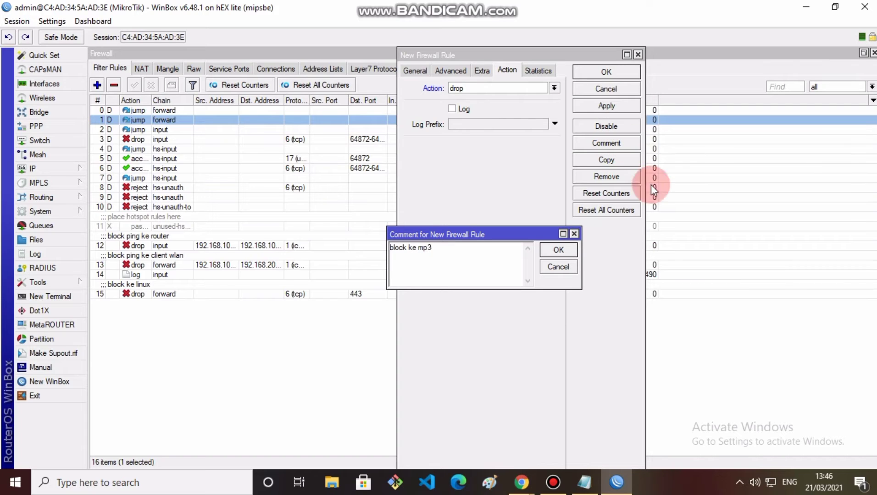
pyautogui.click(568, 250)
pyautogui.click(606, 106)
pyautogui.click(605, 71)
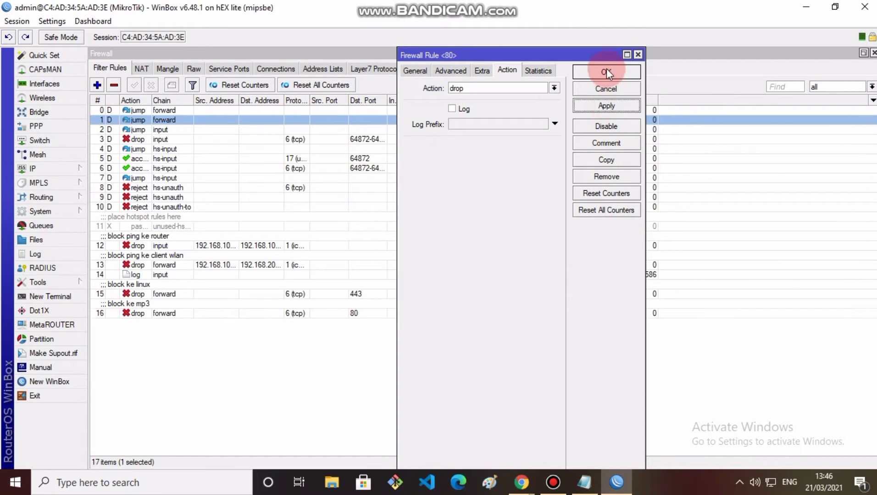
pyautogui.click(96, 85)
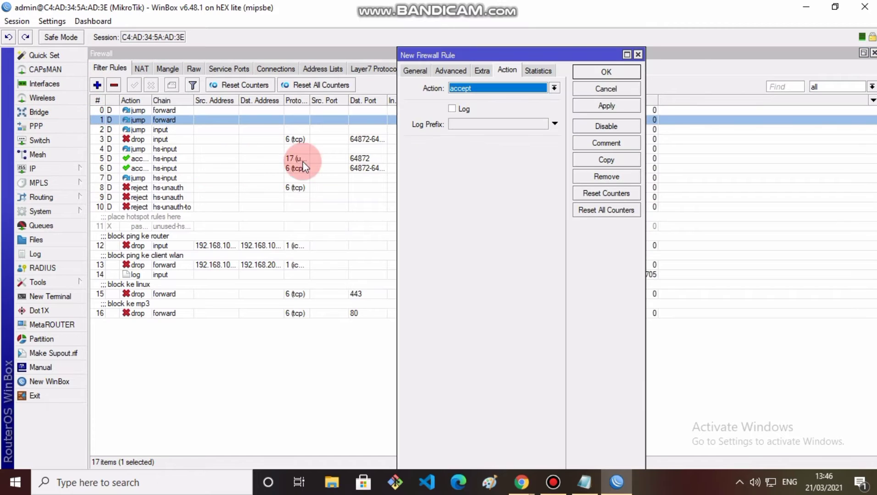
# Step: Set the new rule to match TCP destination port 80 with content mkv
pyautogui.click(409, 71)
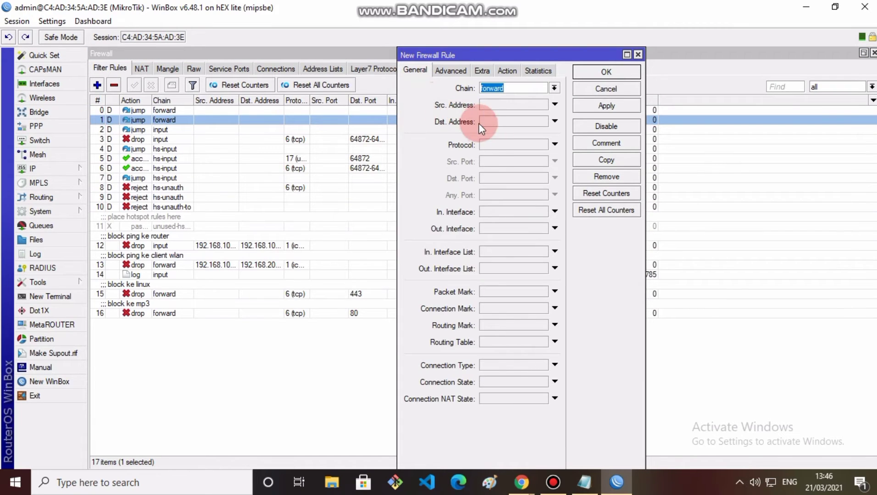
pyautogui.click(492, 148)
pyautogui.click(496, 179)
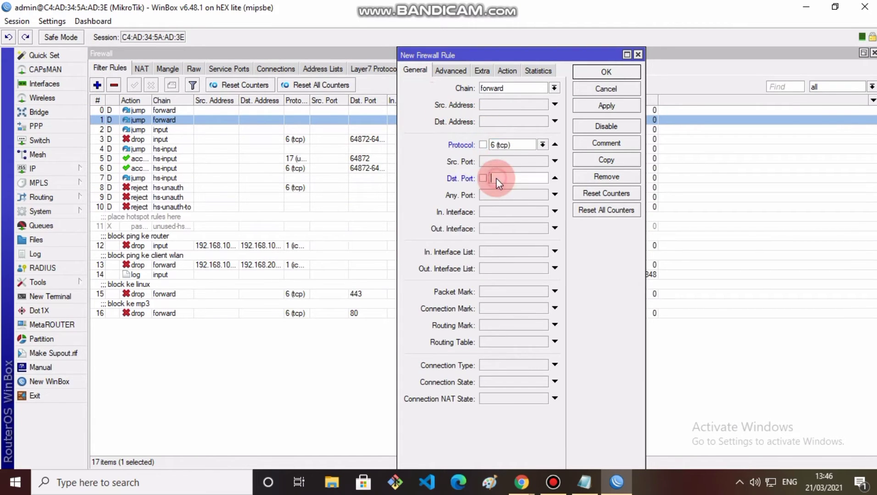
pyautogui.write('80')
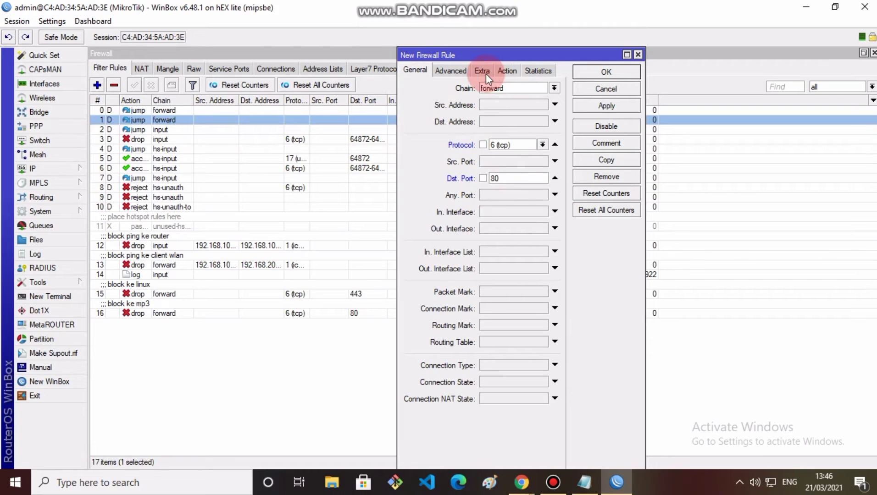
pyautogui.click(451, 72)
pyautogui.click(498, 151)
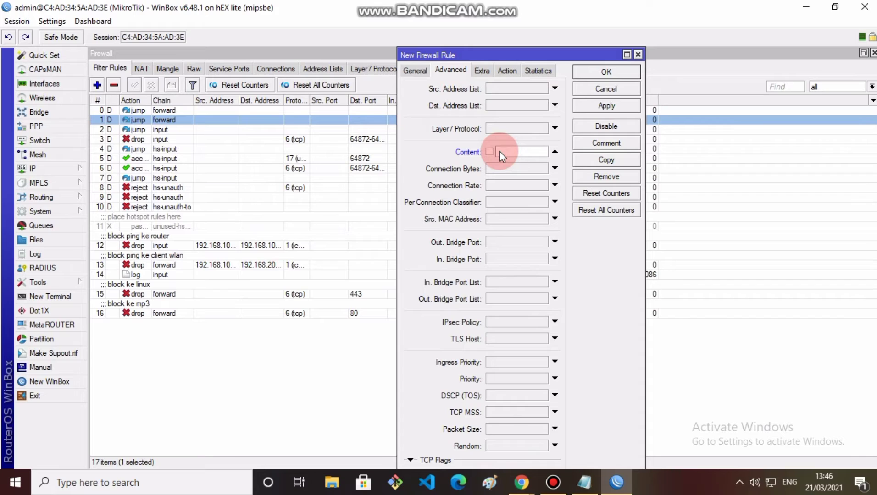
pyautogui.write('mkv')
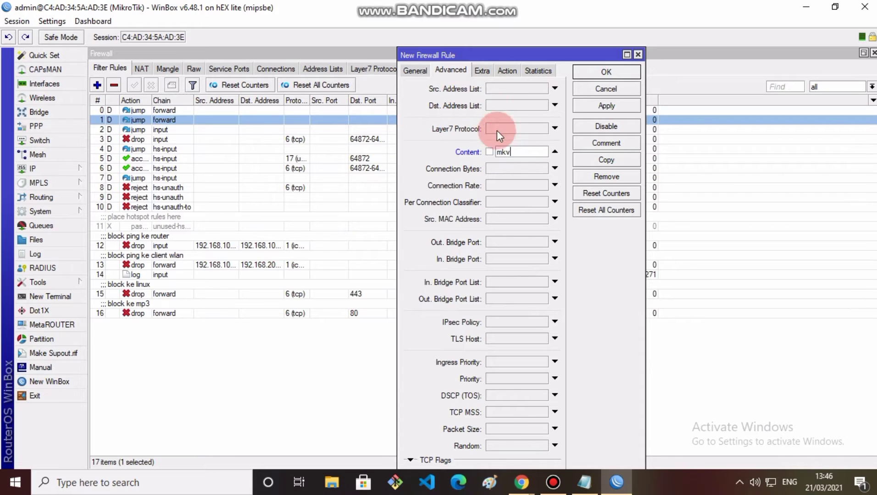
pyautogui.press('Home')
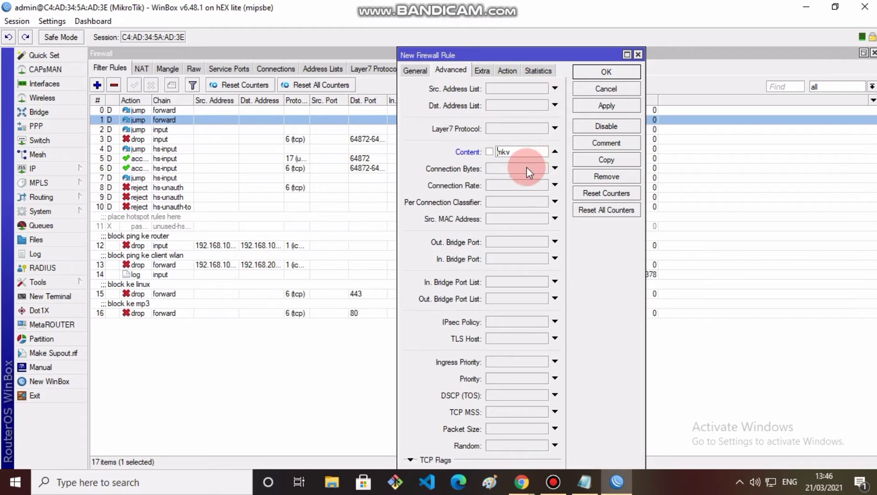
# Step: Make the rule drop traffic, comment it 'block ke mkv', and save it
pyautogui.click(505, 72)
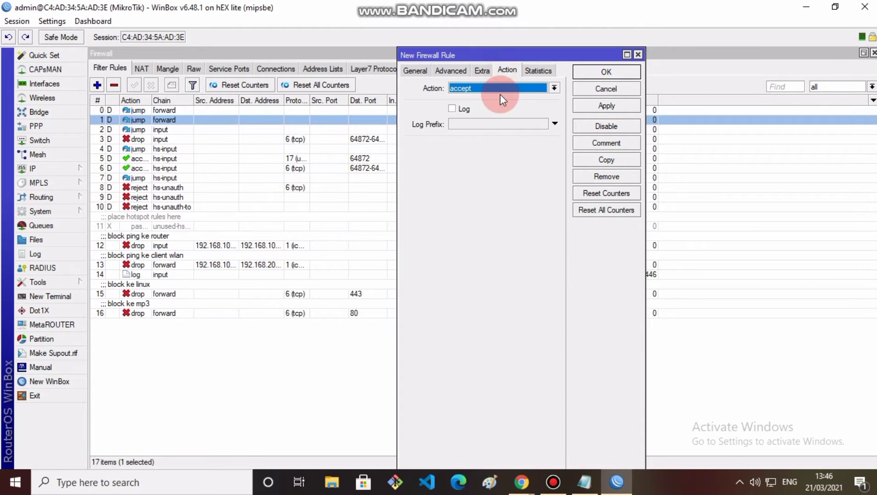
pyautogui.click(500, 89)
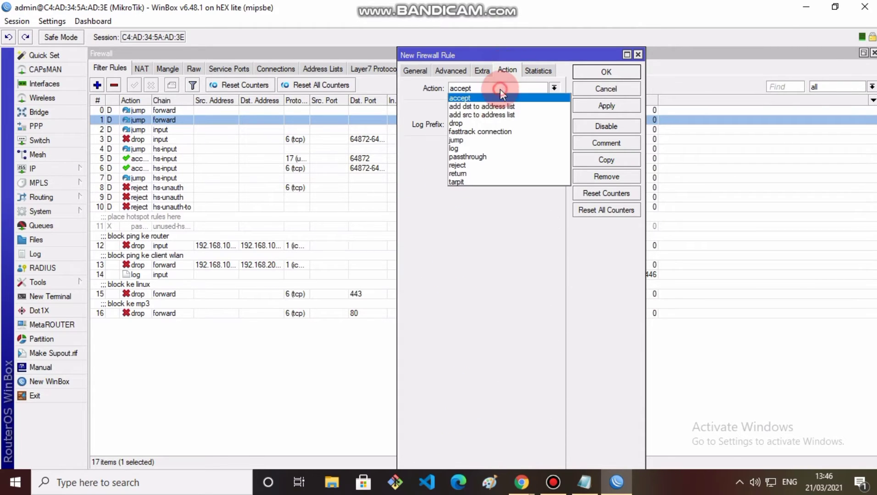
pyautogui.click(484, 122)
pyautogui.click(603, 149)
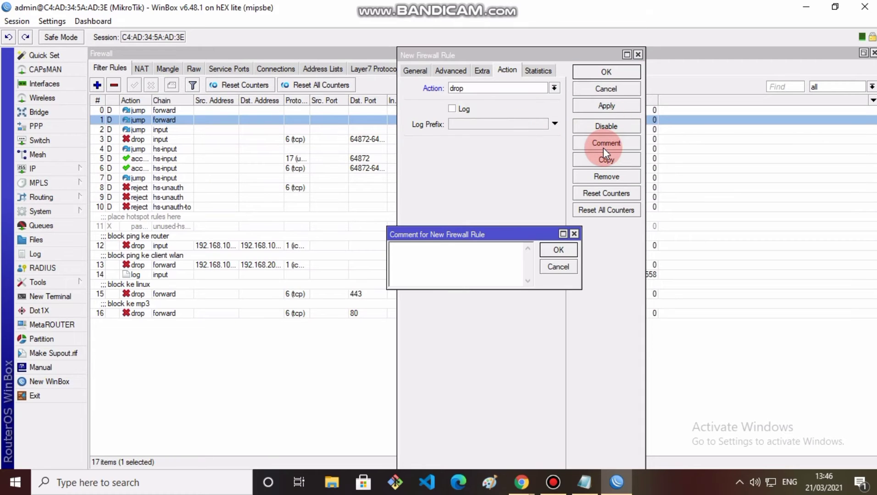
pyautogui.write('block ')
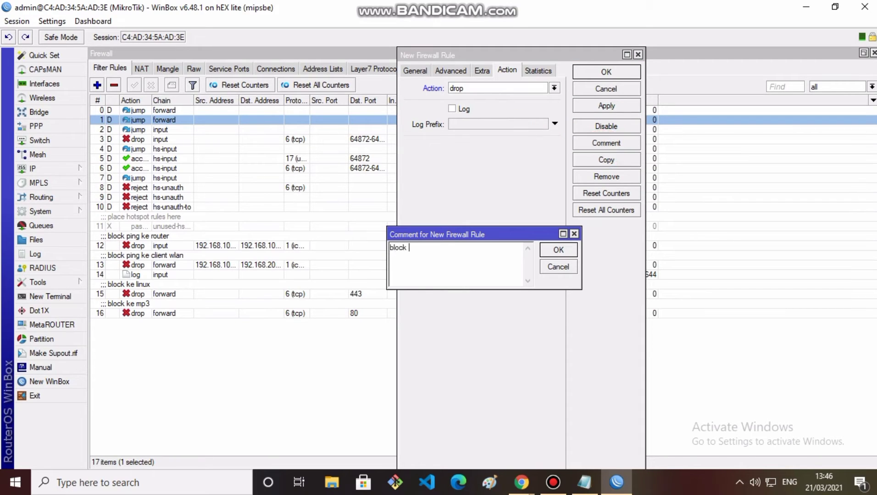
pyautogui.write('ke mkv')
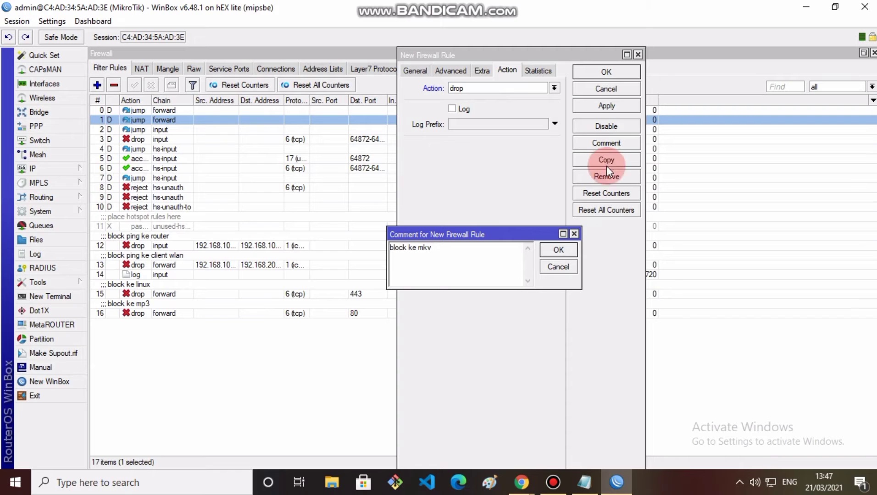
pyautogui.click(558, 250)
pyautogui.click(608, 106)
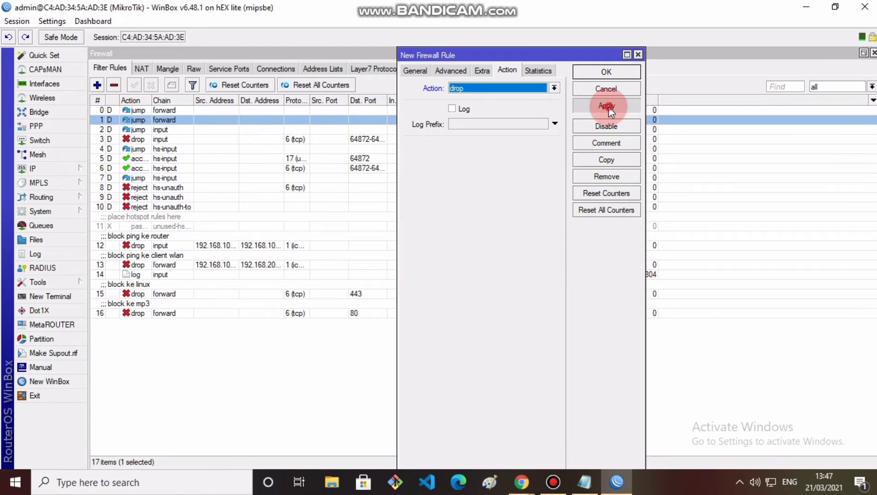
pyautogui.click(607, 74)
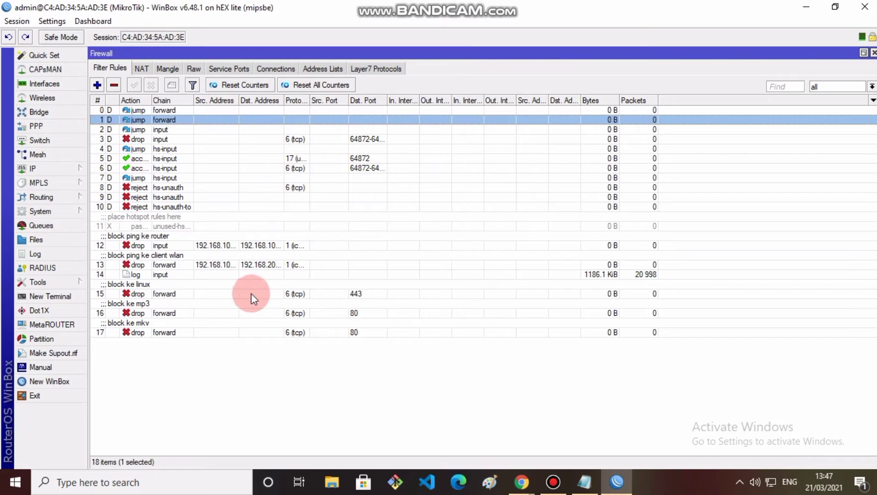
# Step: Check the notes, then load the router admin page at 192.168.0.1 in Chrome
pyautogui.click(590, 487)
pyautogui.moveTo(608, 108); pyautogui.dragTo(807, 109)
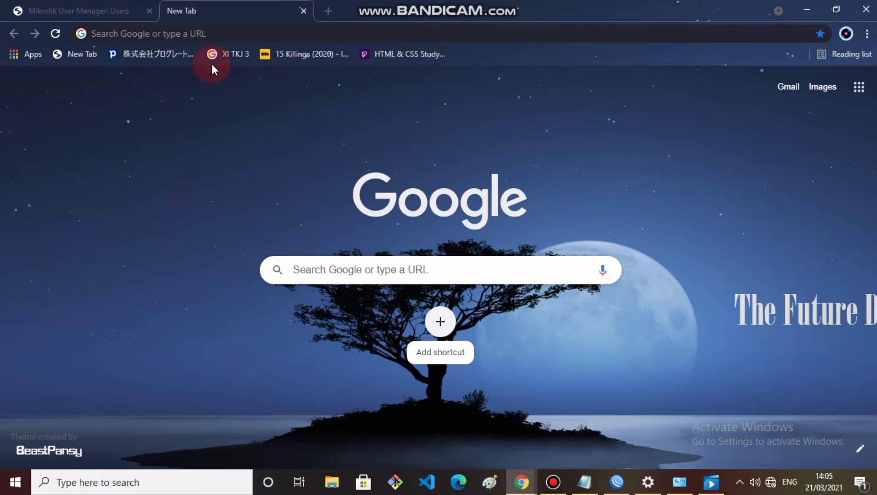
pyautogui.click(207, 36)
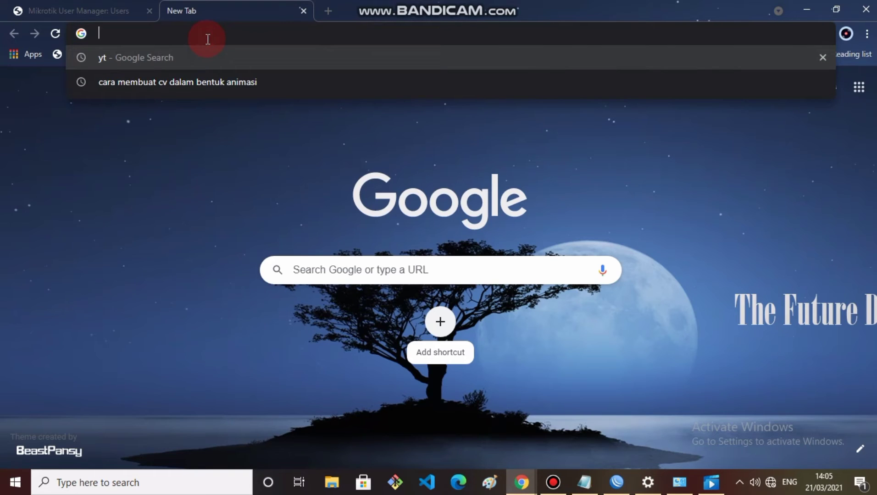
pyautogui.write('192.168')
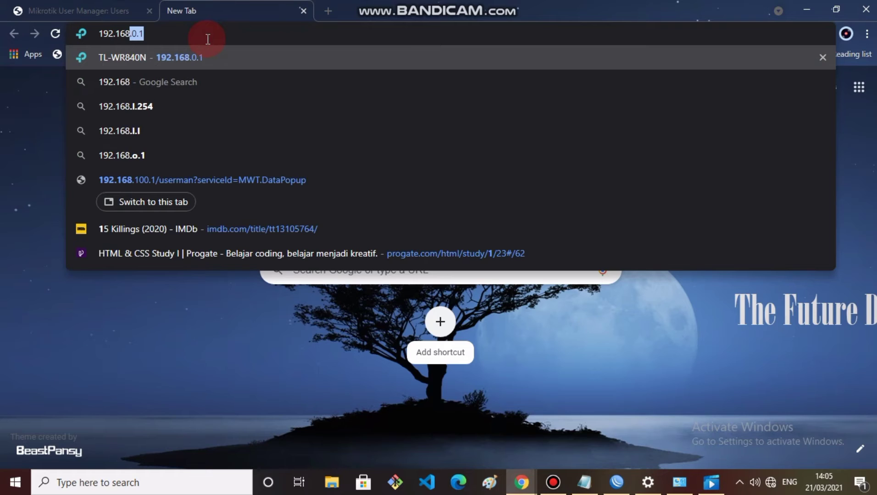
pyautogui.write('.0.1')
pyautogui.press('Return')
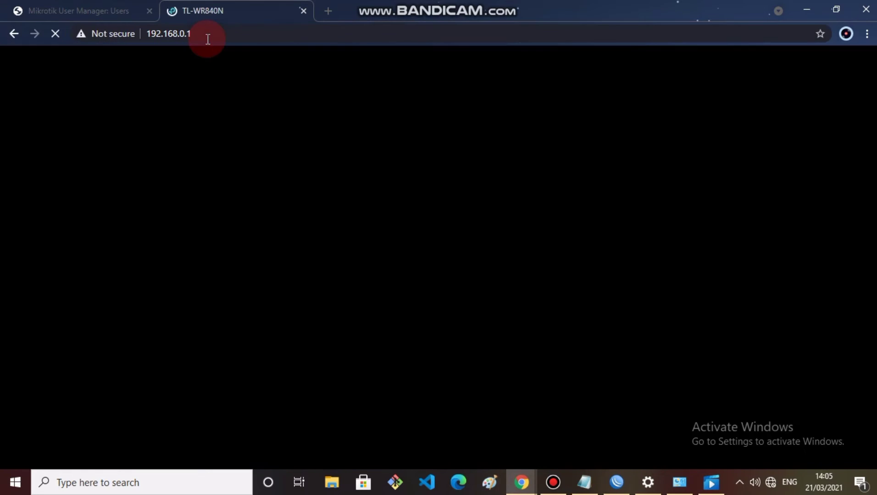
# Step: Log in with the admin username and password, then launch Quick Setup
pyautogui.write('am')
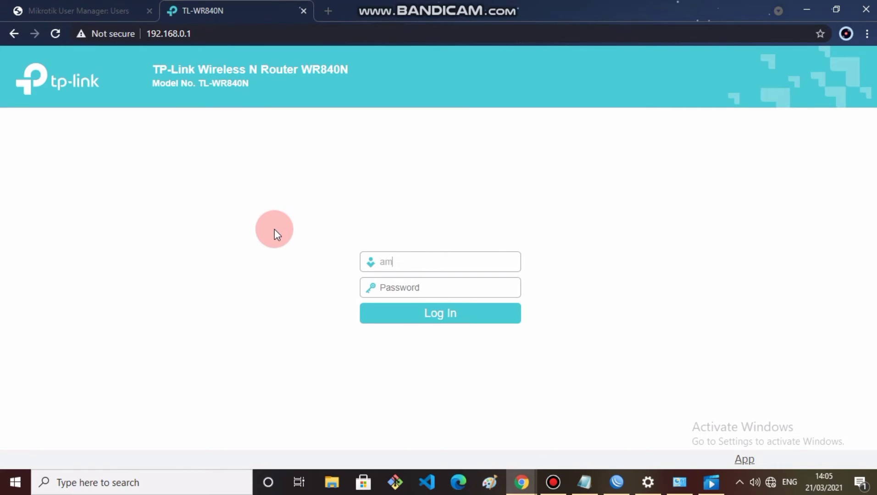
pyautogui.write('in')
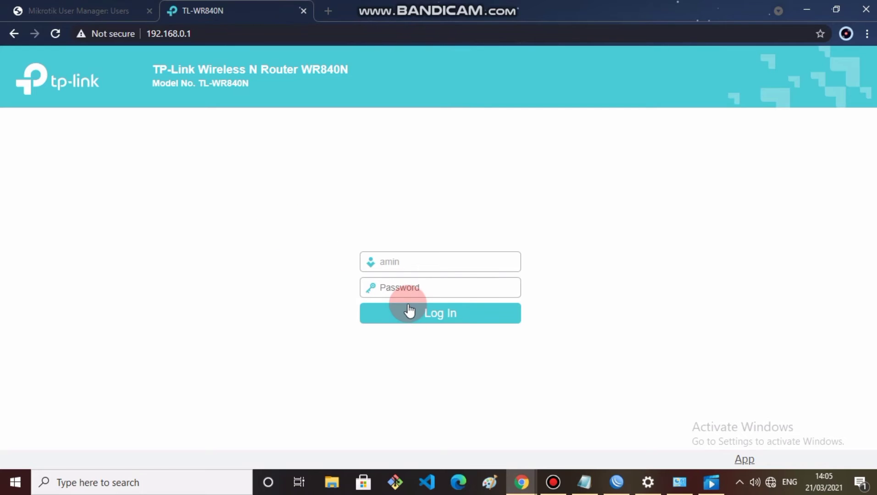
pyautogui.press('BackSpace')
pyautogui.write('dmin')
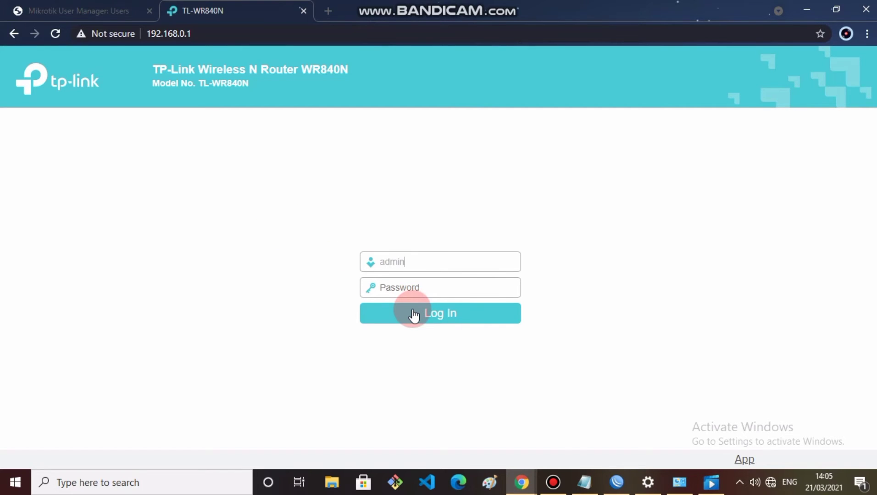
pyautogui.click(425, 284)
pyautogui.write('admin')
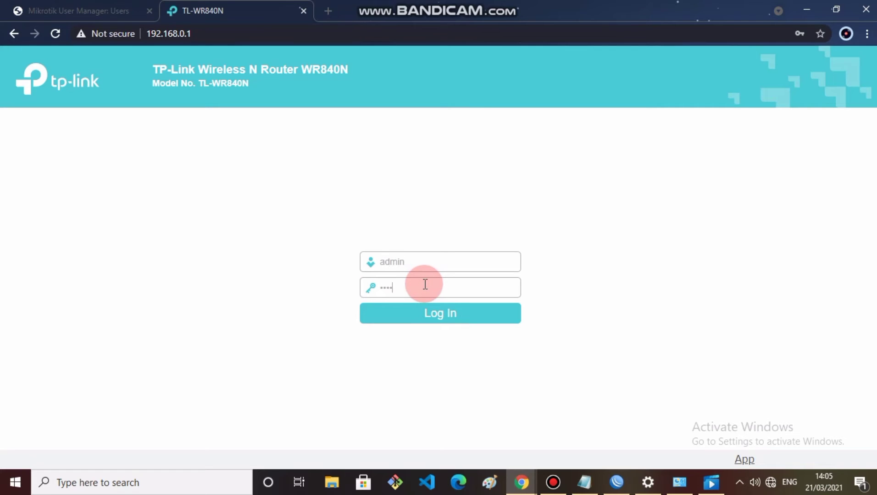
pyautogui.click(434, 313)
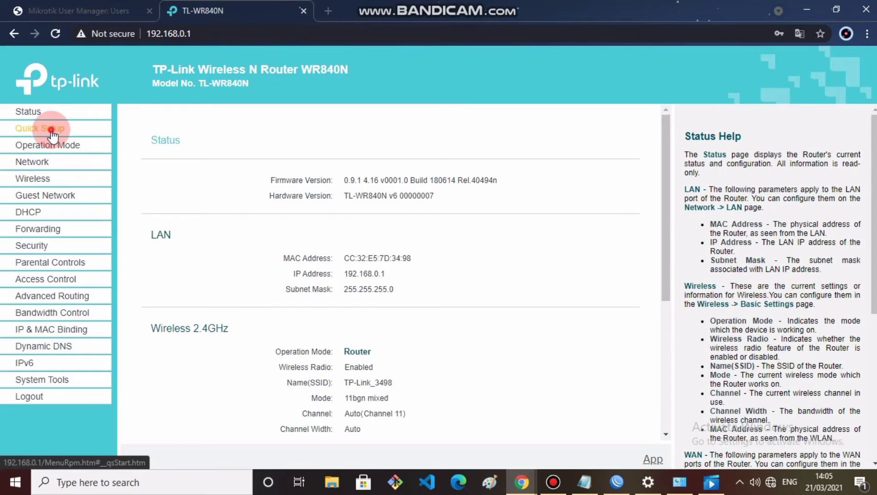
pyautogui.click(50, 127)
# Step: Choose Access Point operation mode and replace the wireless network name with the new SSID
pyautogui.click(438, 257)
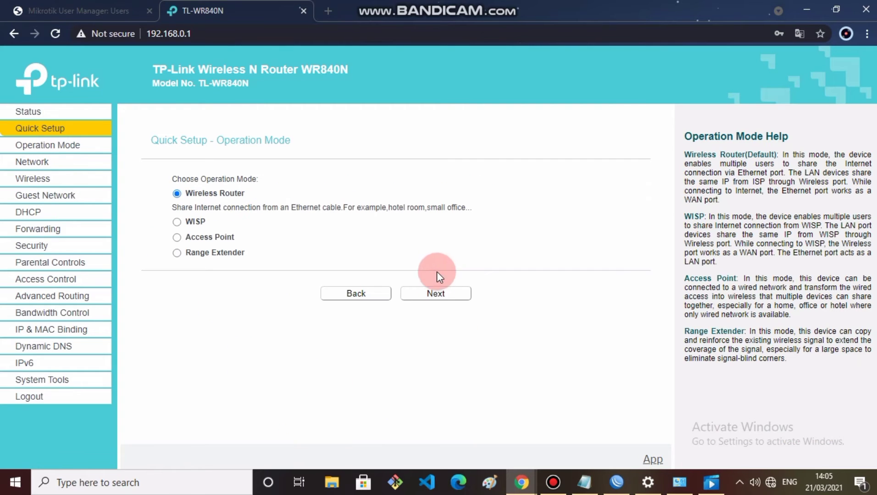
pyautogui.click(177, 237)
pyautogui.click(436, 294)
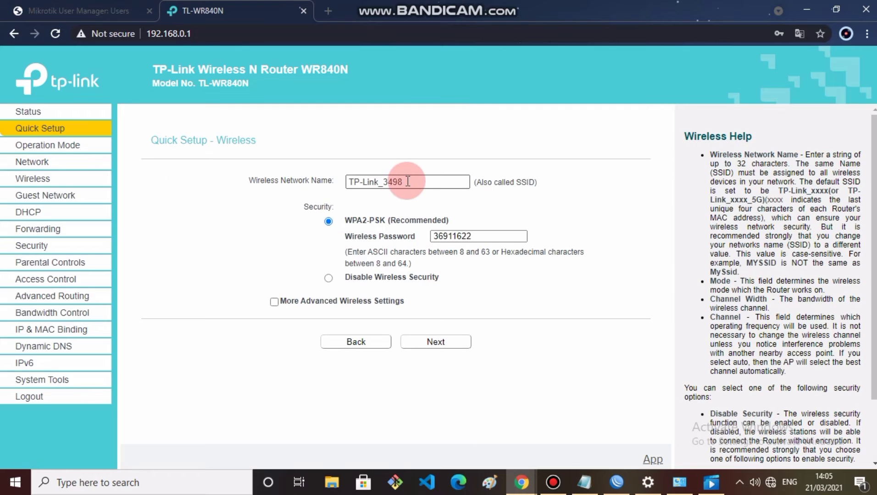
pyautogui.moveTo(403, 181); pyautogui.dragTo(309, 182)
pyautogui.write('ayu')
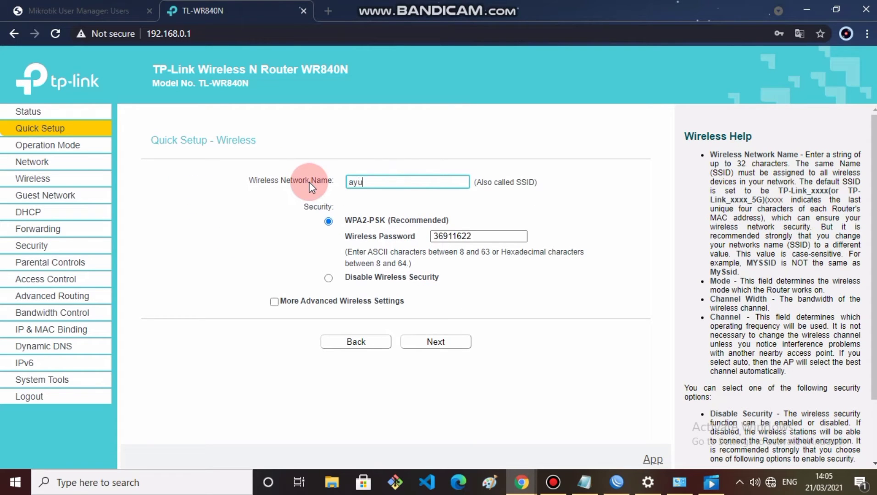
pyautogui.write('_kania@proxyUKK')
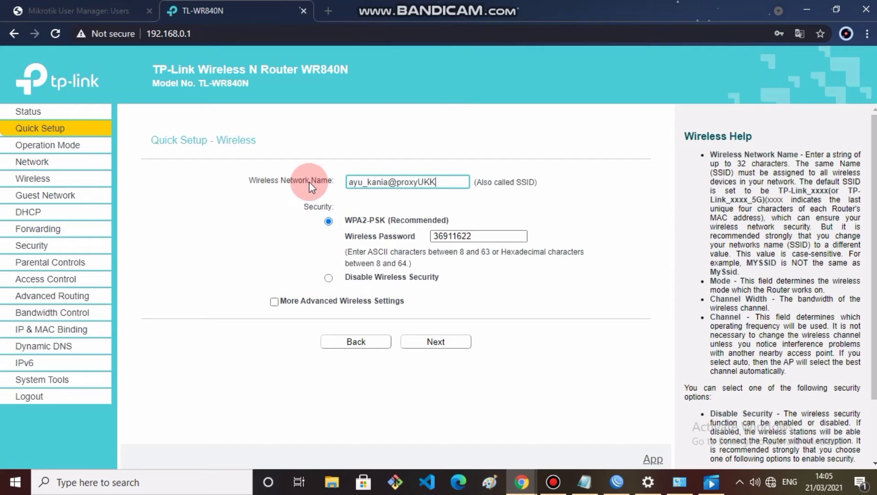
# Step: Disable wireless security; set static LAN IP 192.168.200.100, mask 255.255.255.128, DHCP server off
pyautogui.click(328, 277)
pyautogui.click(417, 346)
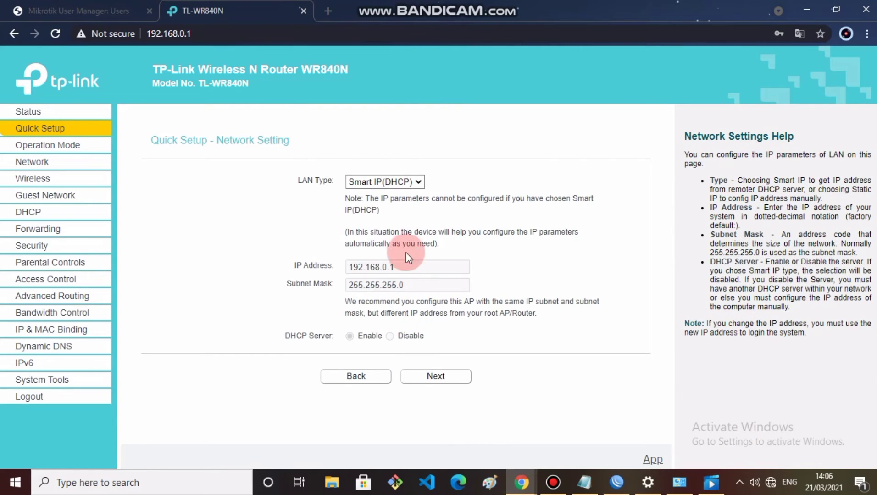
pyautogui.click(391, 184)
pyautogui.click(396, 199)
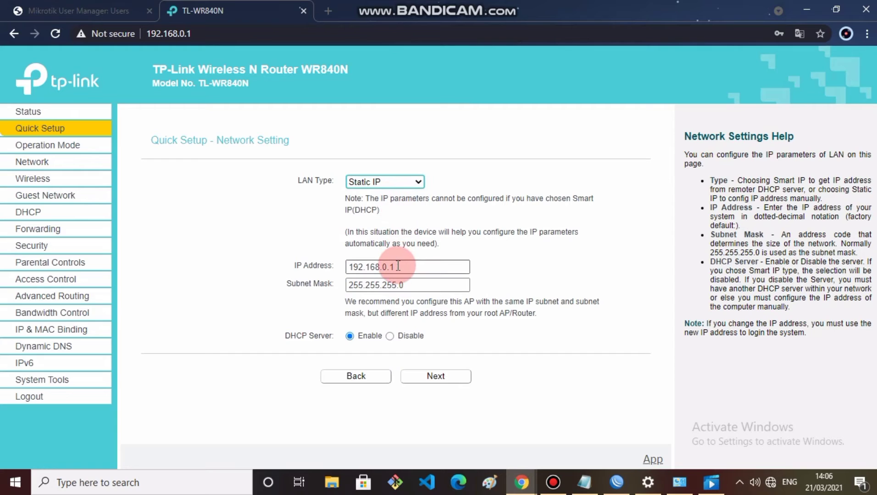
pyautogui.moveTo(401, 268); pyautogui.dragTo(461, 267)
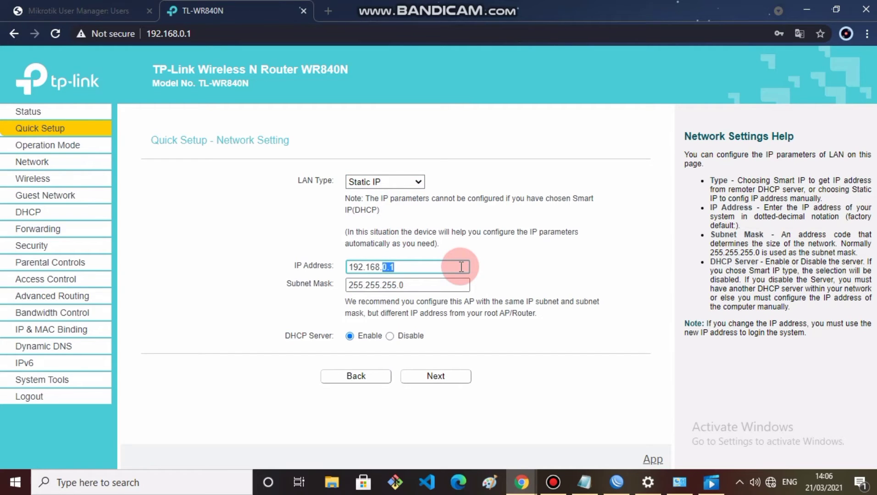
pyautogui.write('200.100')
pyautogui.click(418, 289)
pyautogui.press('BackSpace')
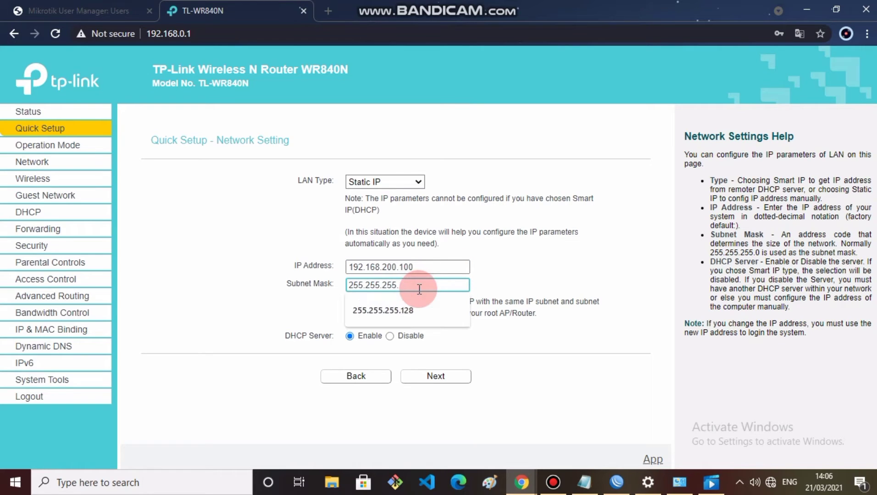
pyautogui.write('128')
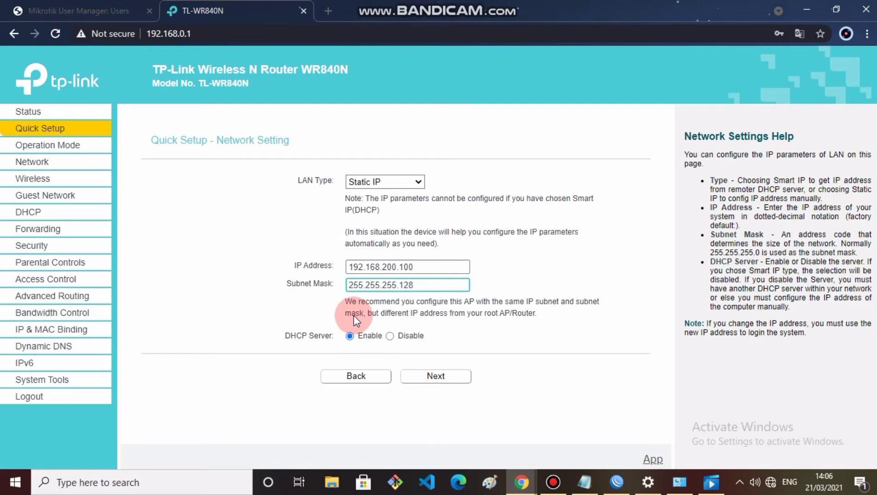
pyautogui.click(388, 339)
pyautogui.click(418, 384)
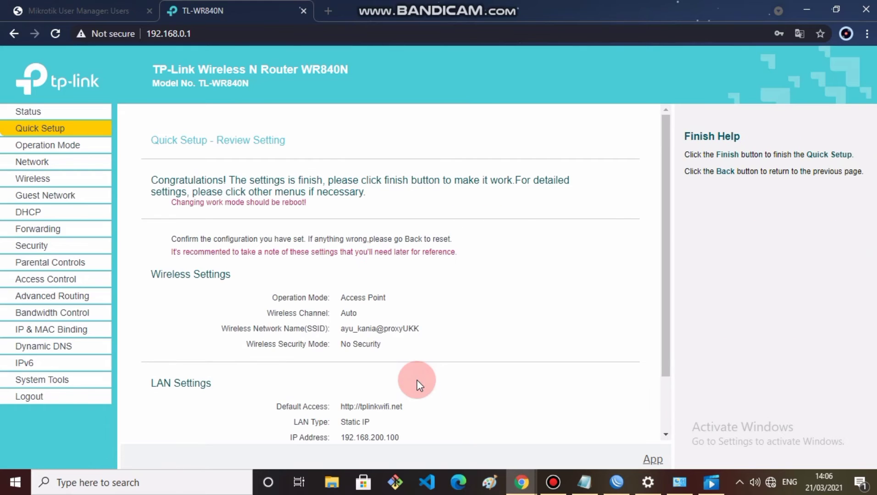
# Step: Finish the reviewed Quick Setup so the TP-Link router reboots with the new settings
pyautogui.scroll(-2, 411, 383)
pyautogui.click(433, 414)
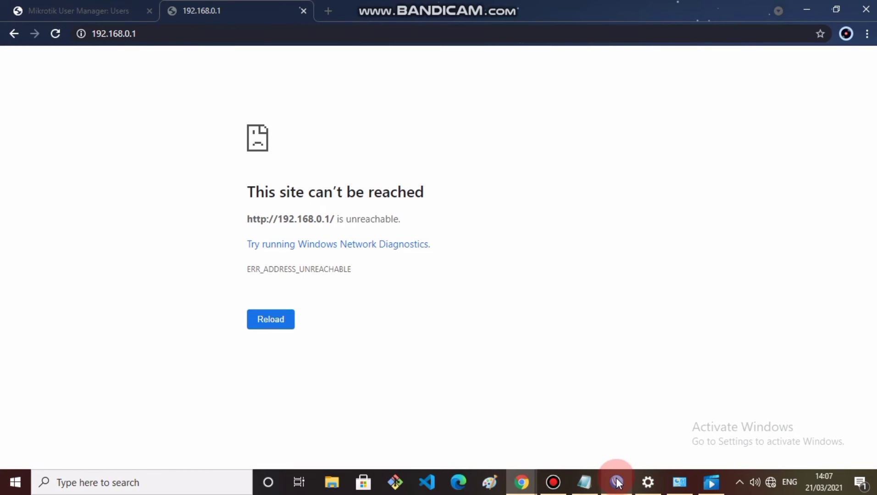
# Step: Check step 4 in the notes, then load linux.org in a new tab
pyautogui.moveTo(618, 489)
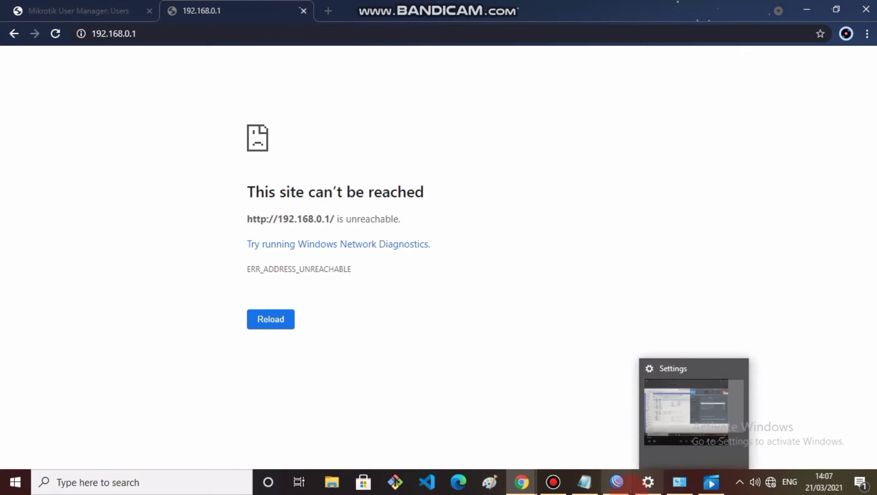
pyautogui.click(585, 491)
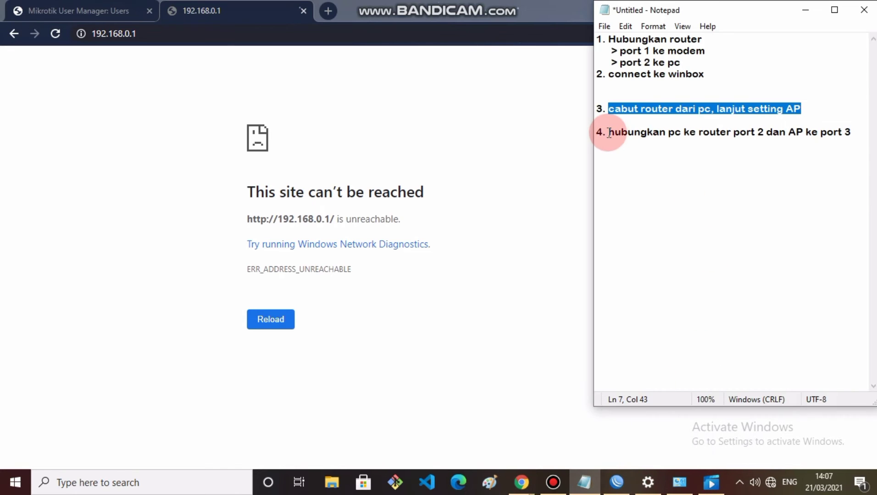
pyautogui.moveTo(608, 132); pyautogui.dragTo(852, 131)
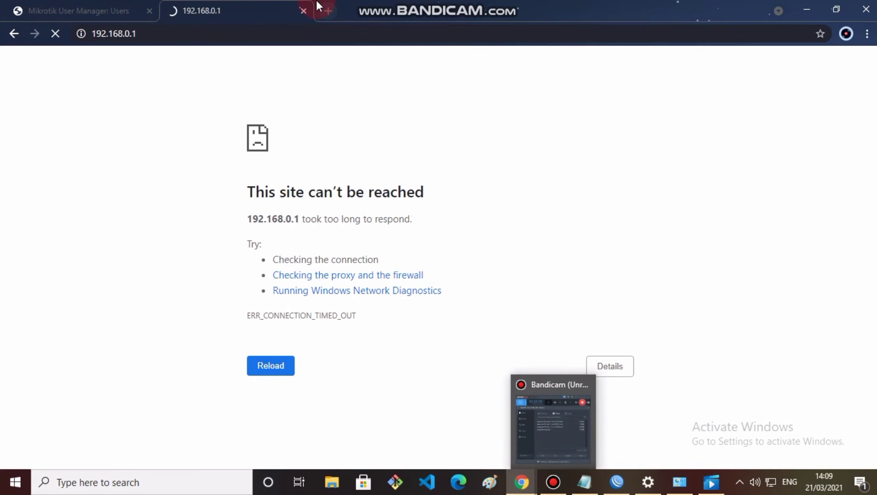
pyautogui.click(329, 14)
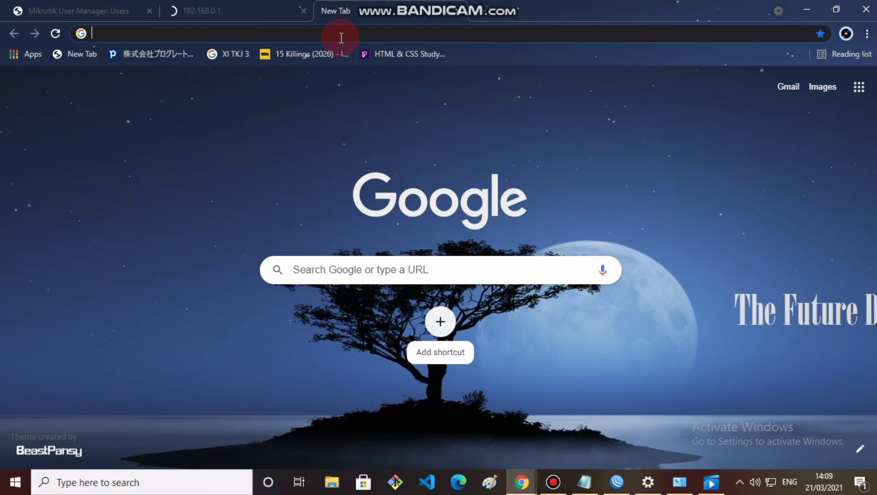
pyautogui.write('linu')
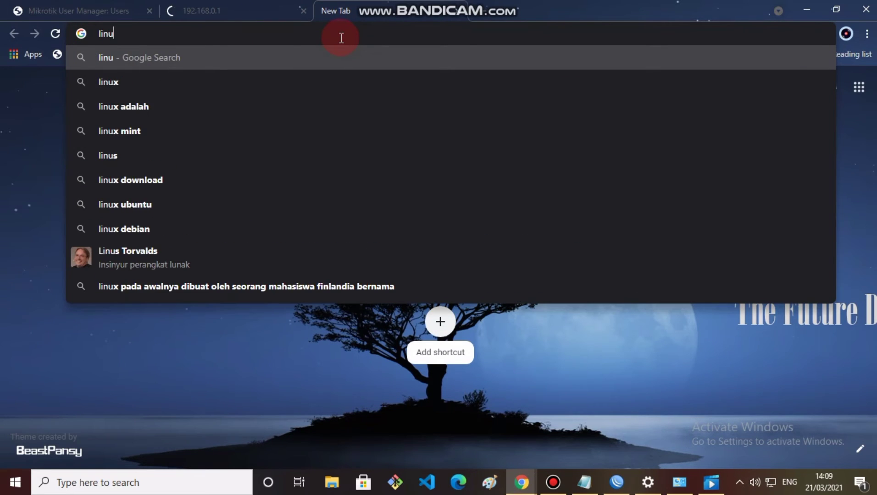
pyautogui.write('x.org')
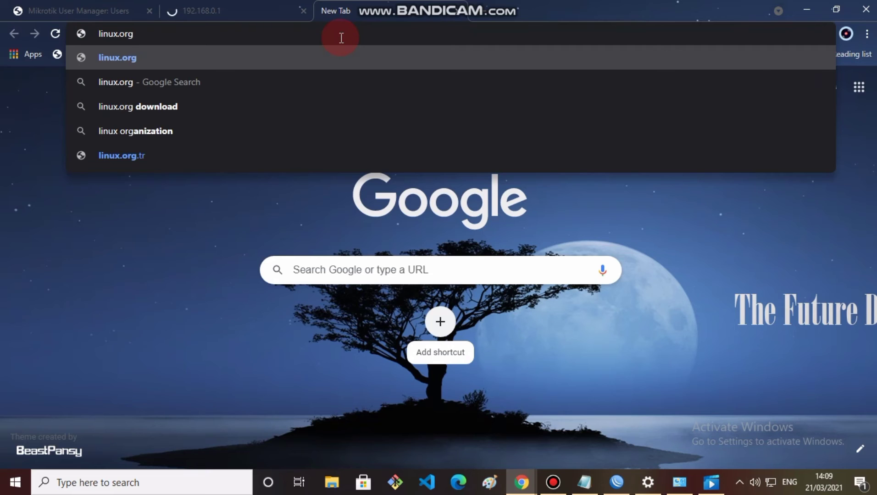
pyautogui.press('Return')
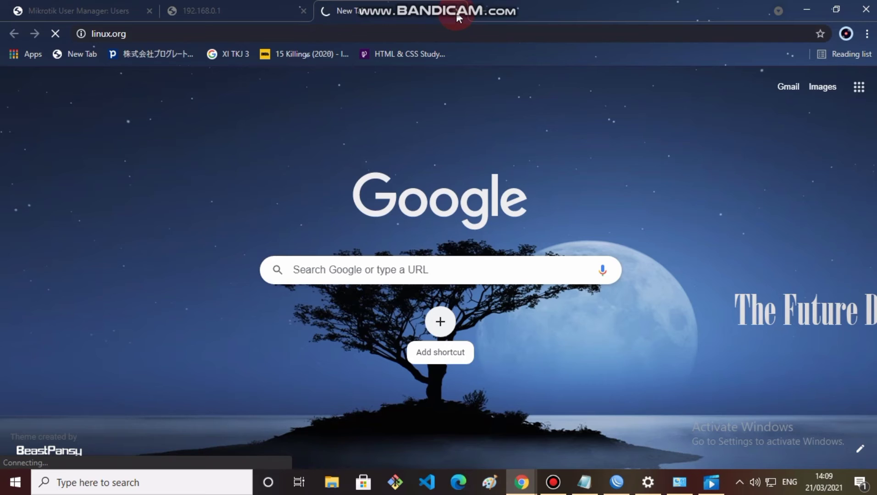
# Step: Search for index.mp3 and open the Metallica 'Ain't My Bitch' mp3 file
pyautogui.click(350, 32)
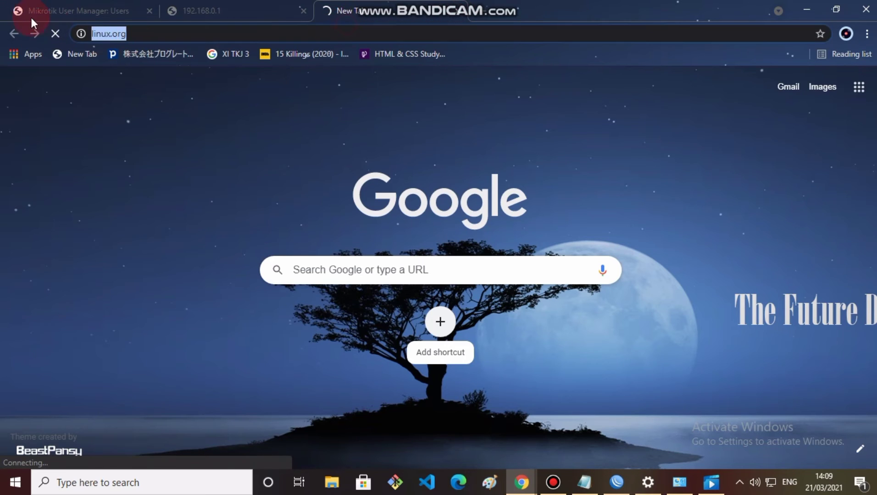
pyautogui.write('i')
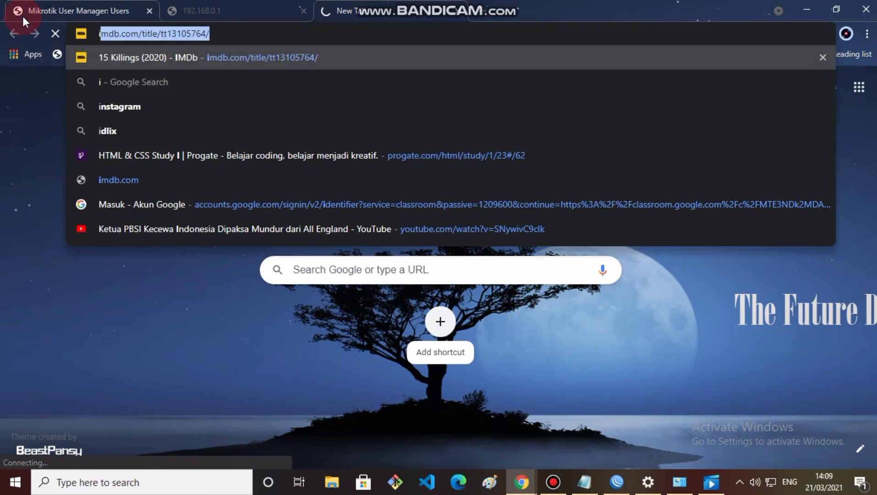
pyautogui.write('ndex')
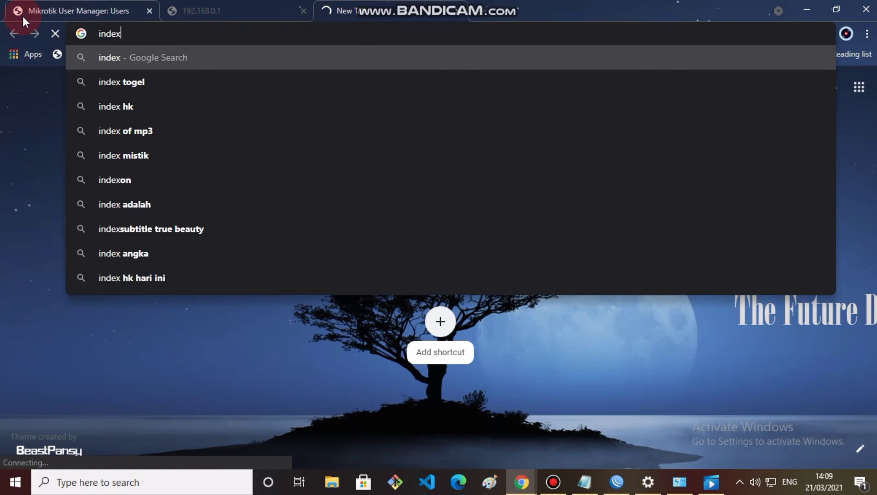
pyautogui.write('.mp3')
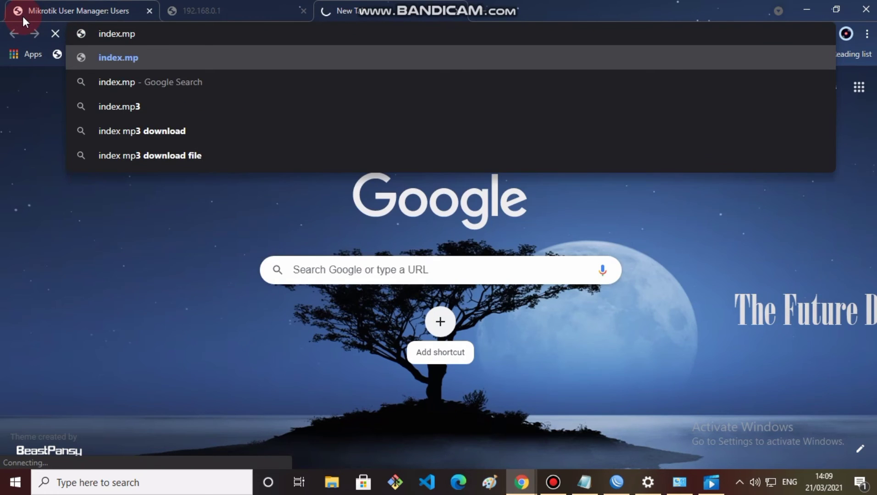
pyautogui.press('Return')
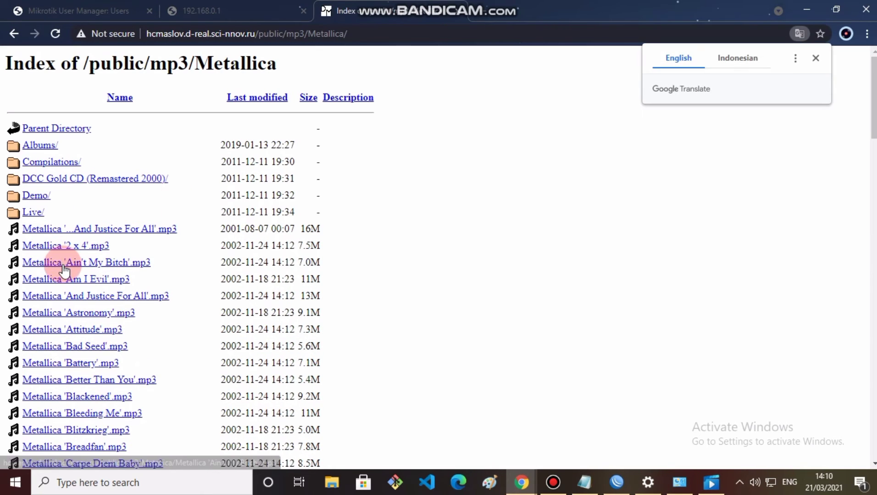
pyautogui.click(65, 271)
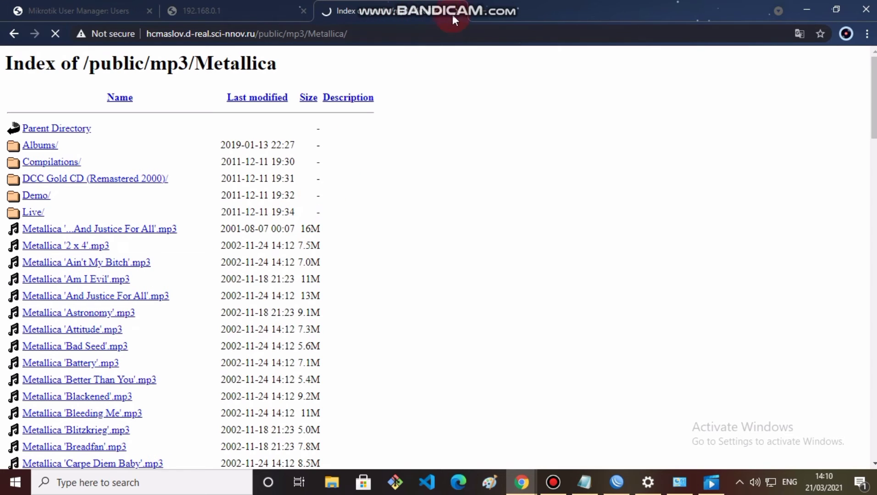
# Step: Search for index.mkv and open codec_delay_opus.mkv from the fate-suite.ffmpeg.org Index of /mkv
pyautogui.click(376, 35)
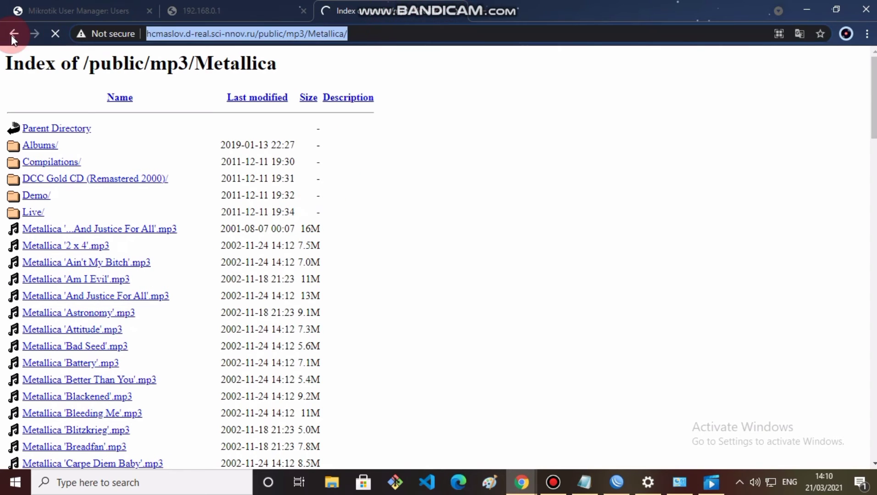
pyautogui.write('in')
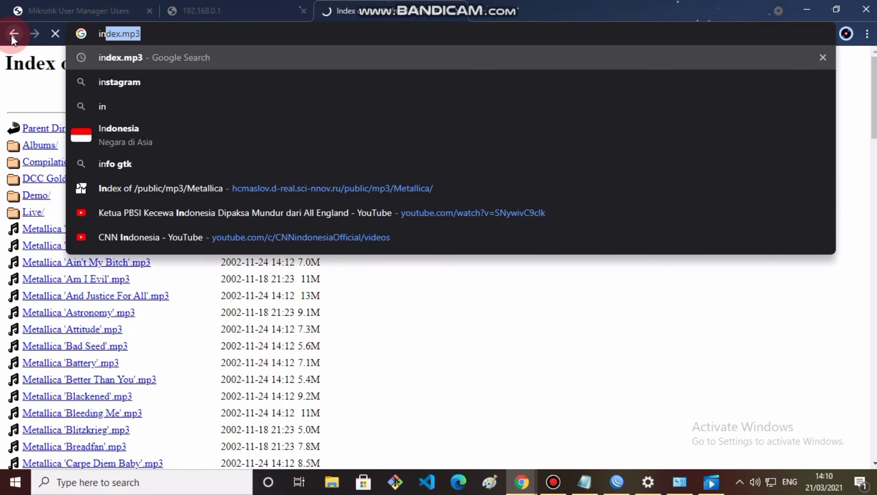
pyautogui.write('dex.')
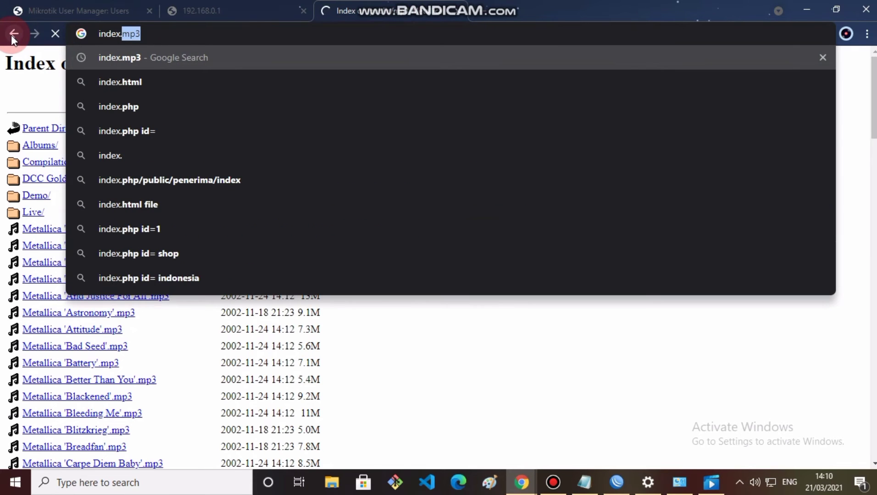
pyautogui.write('mkv')
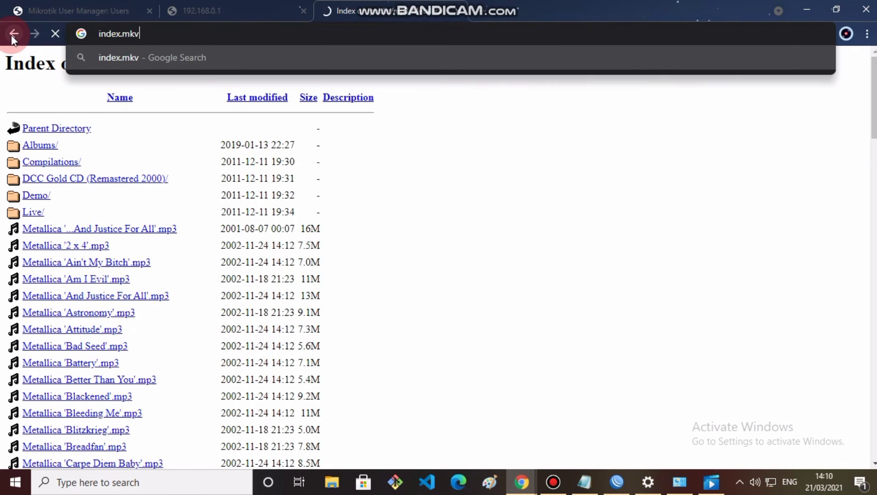
pyautogui.press('Return')
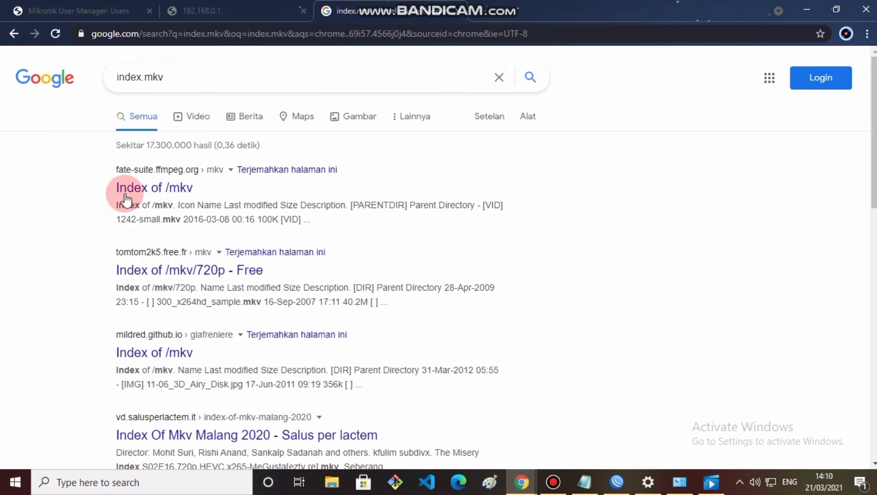
pyautogui.click(132, 192)
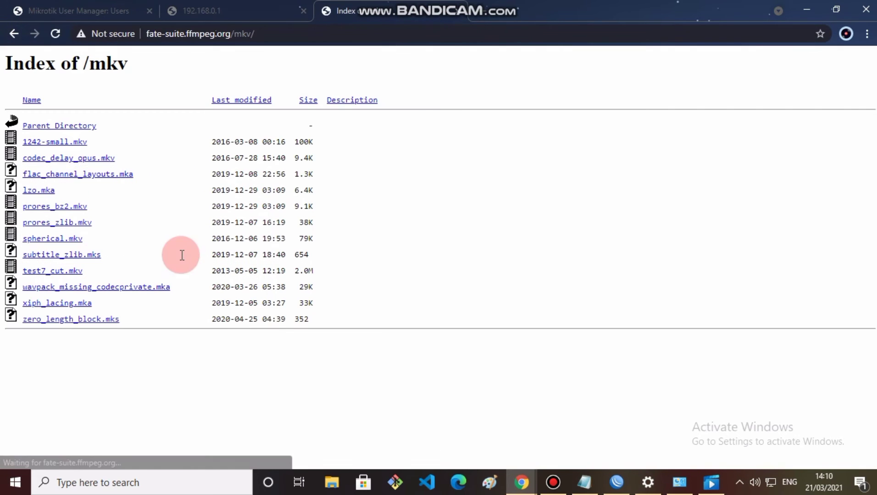
pyautogui.click(68, 161)
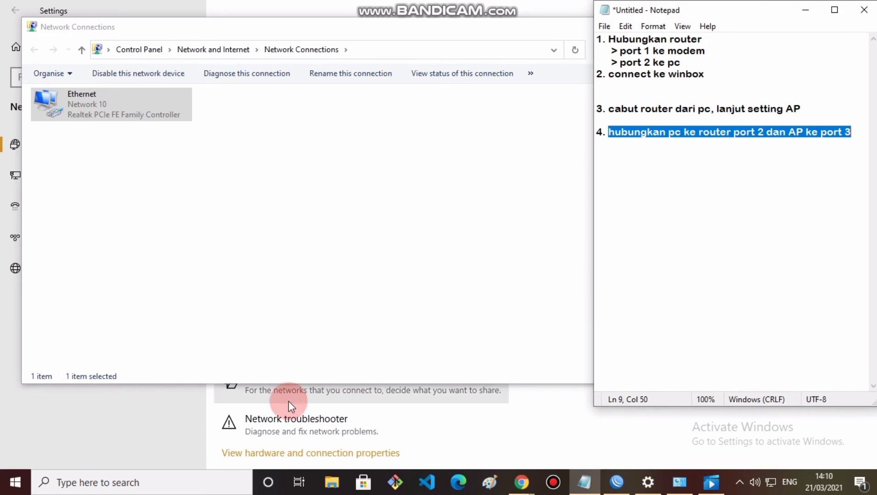
# Step: Open the IPv4 properties of the Ethernet adapter from Network Connections
pyautogui.click(770, 482)
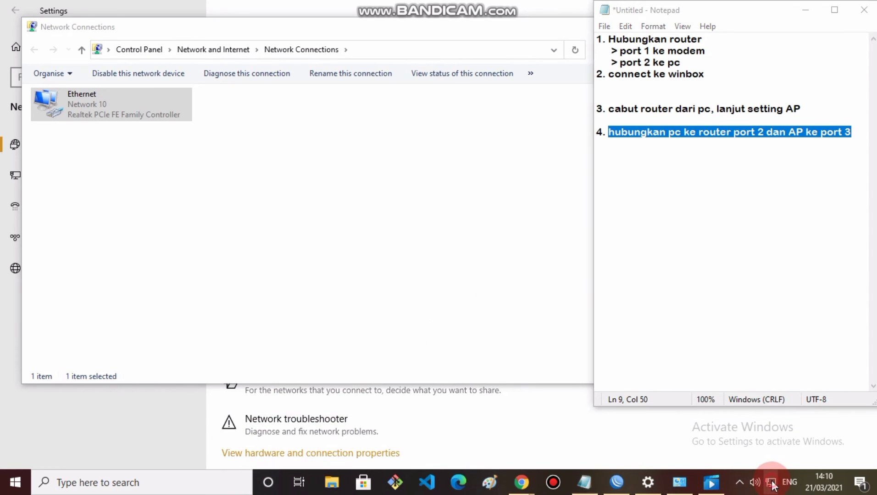
pyautogui.click(732, 453)
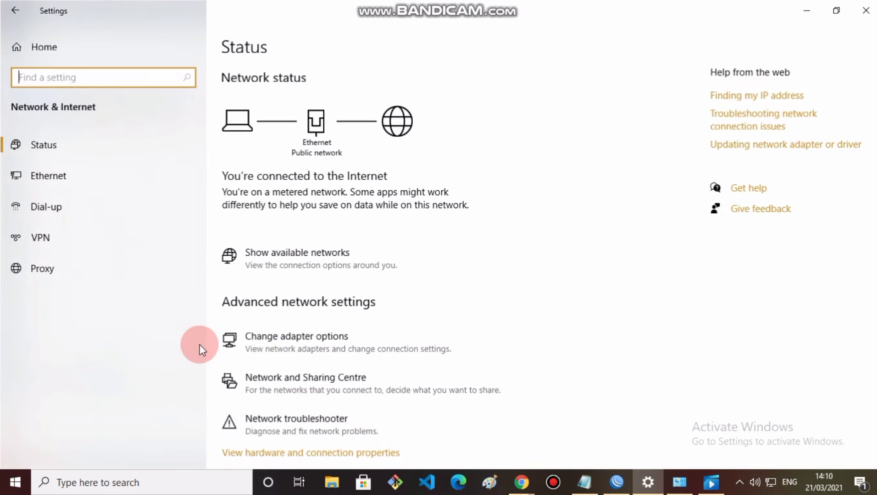
pyautogui.click(260, 338)
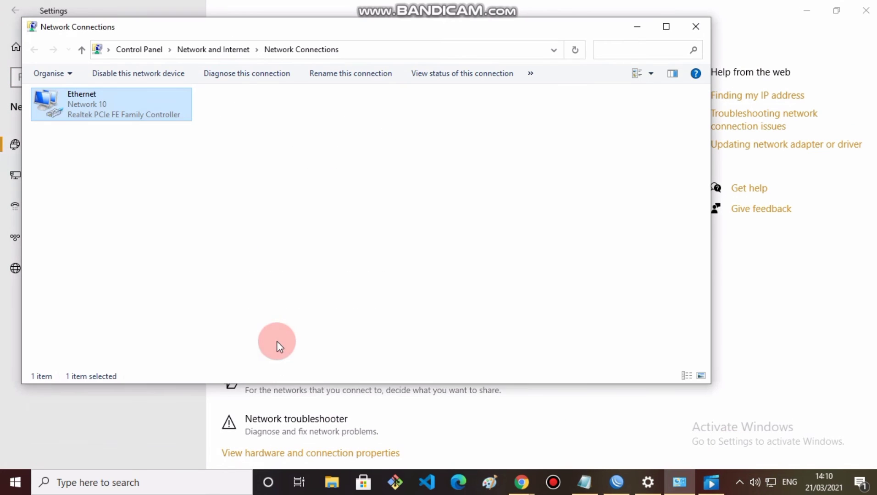
pyautogui.doubleClick(146, 113)
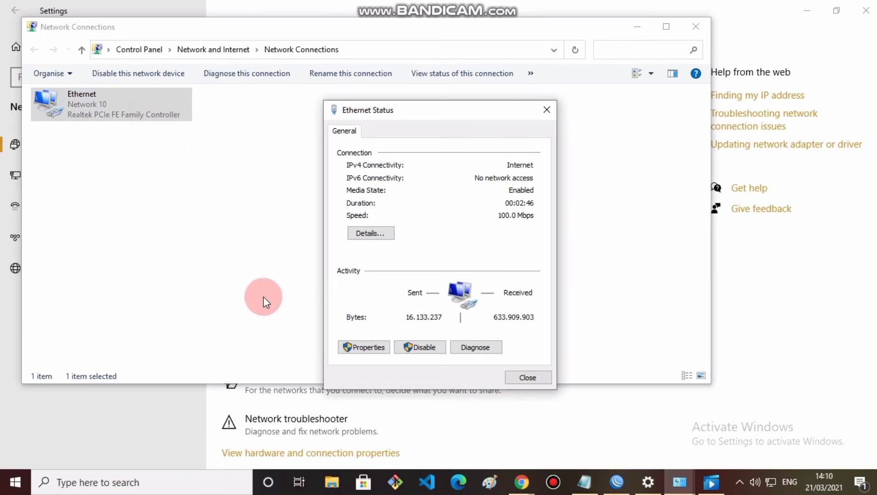
pyautogui.click(366, 349)
pyautogui.doubleClick(436, 270)
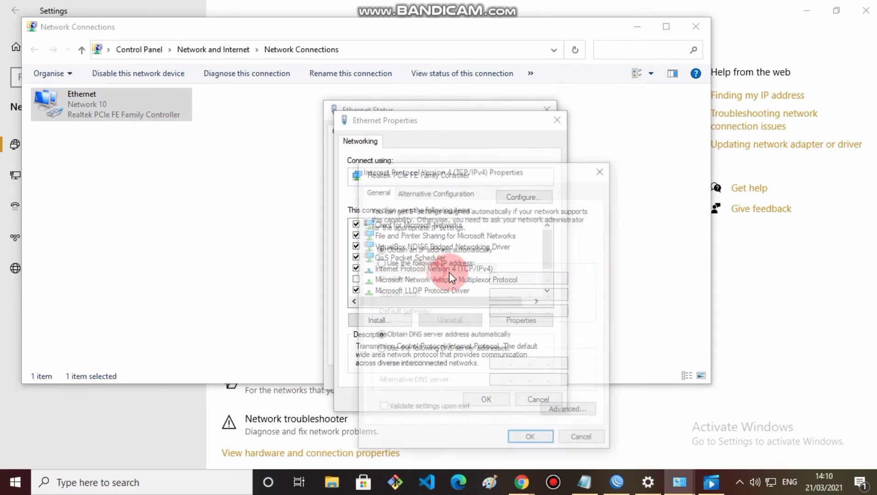
# Step: Set static IP 192.168.100.4, mask 255.255.255.128, and gateway 192.168.100.1
pyautogui.click(454, 266)
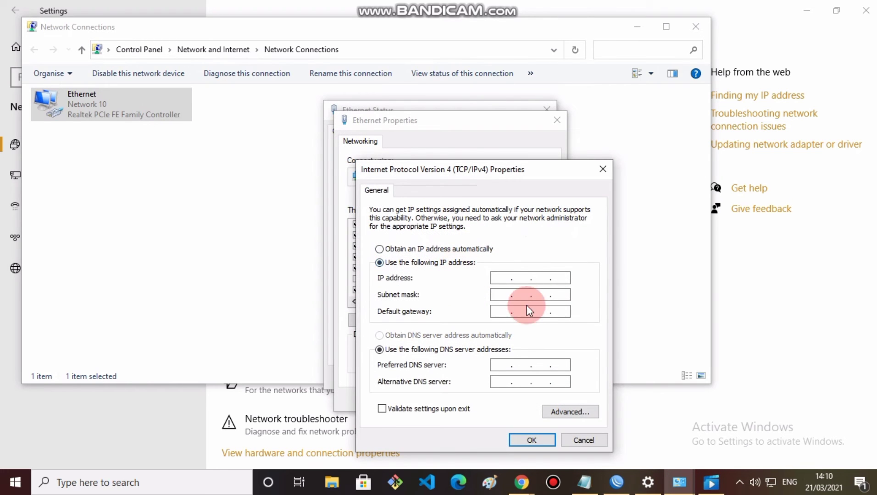
pyautogui.click(503, 281)
pyautogui.write('192 . 168 . ')
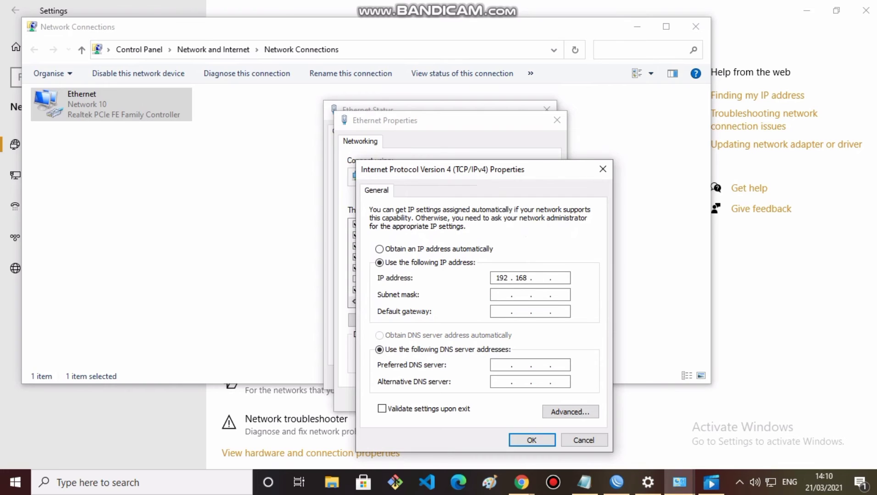
pyautogui.write('100 . 5')
pyautogui.click(505, 294)
pyautogui.click(562, 294)
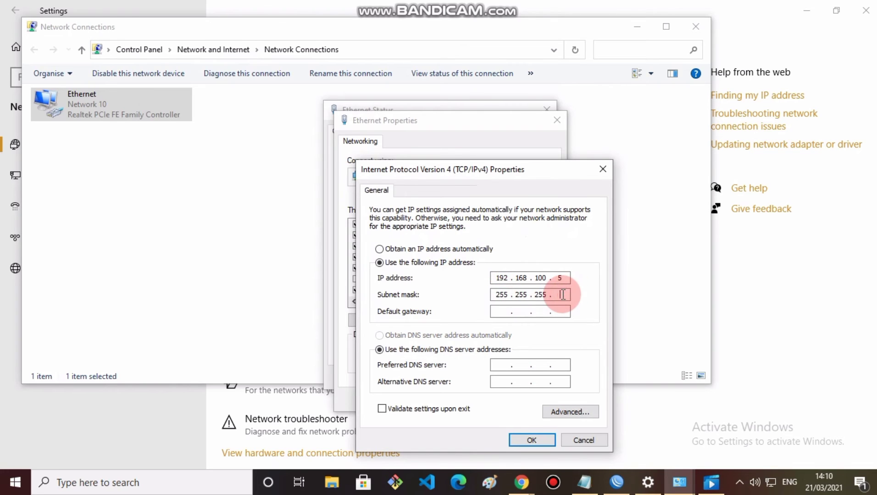
pyautogui.write('128')
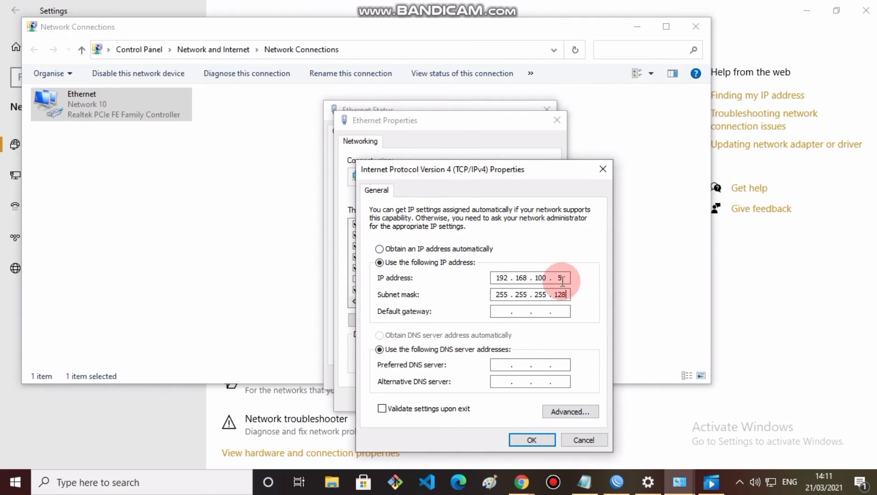
pyautogui.press('BackSpace')
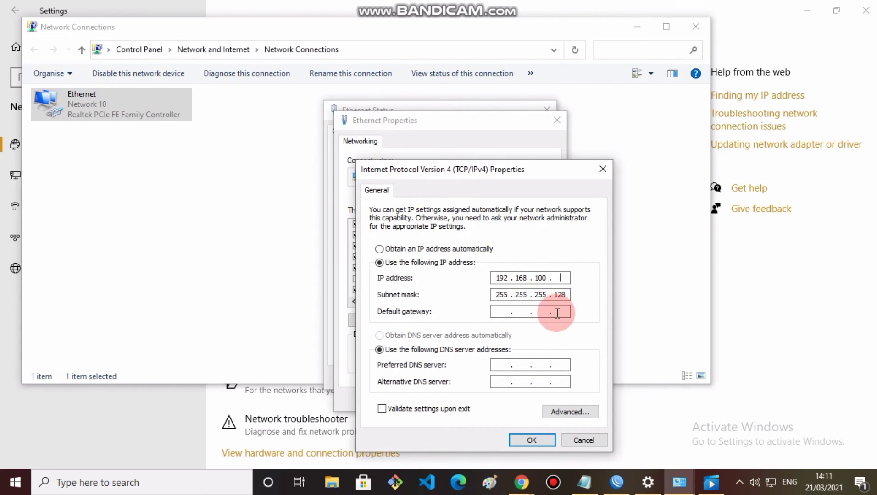
pyautogui.write('4')
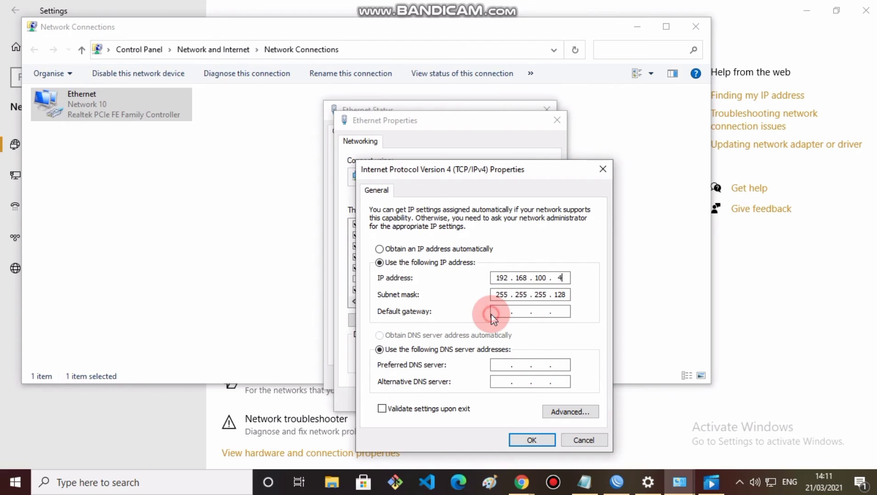
pyautogui.click(508, 311)
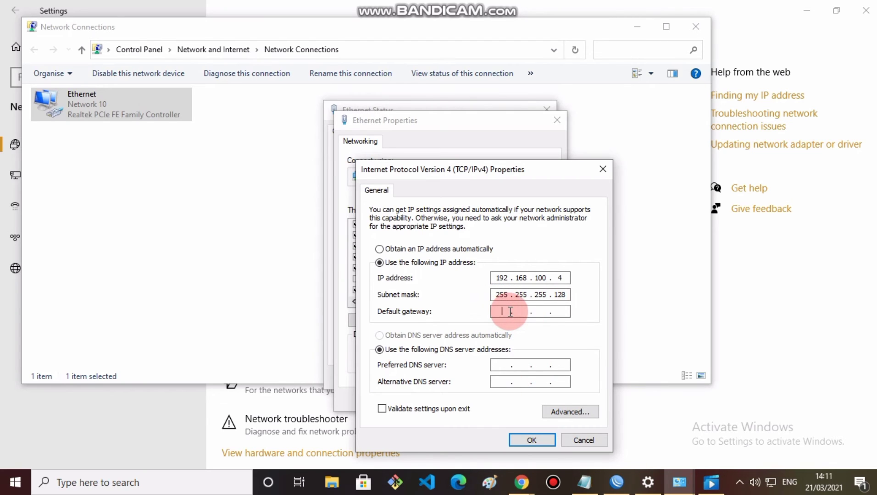
pyautogui.write('192.168.')
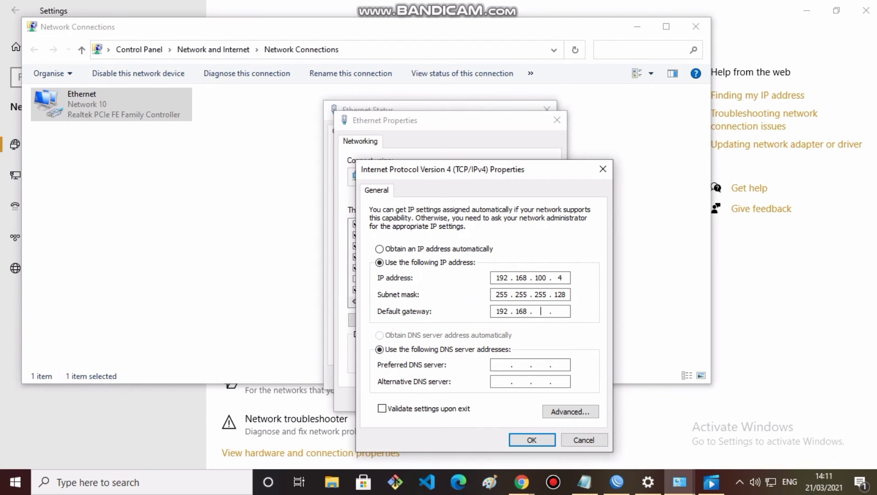
pyautogui.write('100.1')
# Step: Set DNS servers 8.8.8.8 and 8.8.4.4 and save the adapter settings
pyautogui.click(502, 367)
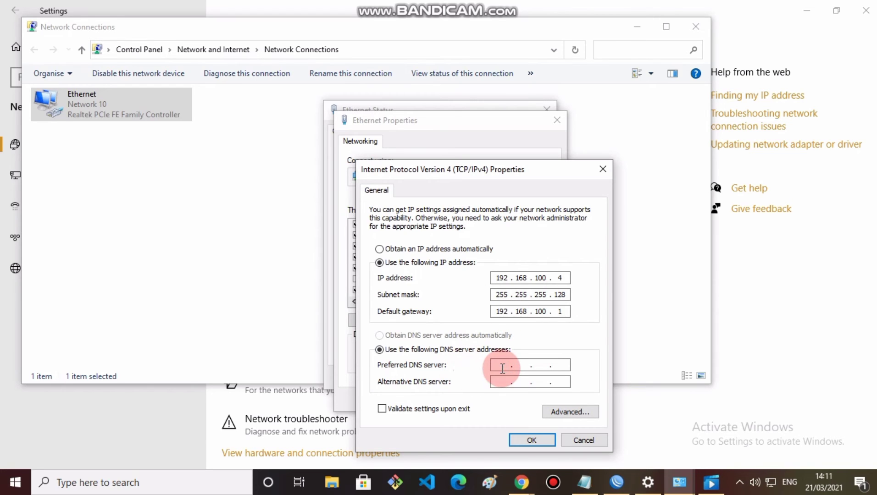
pyautogui.write('88.')
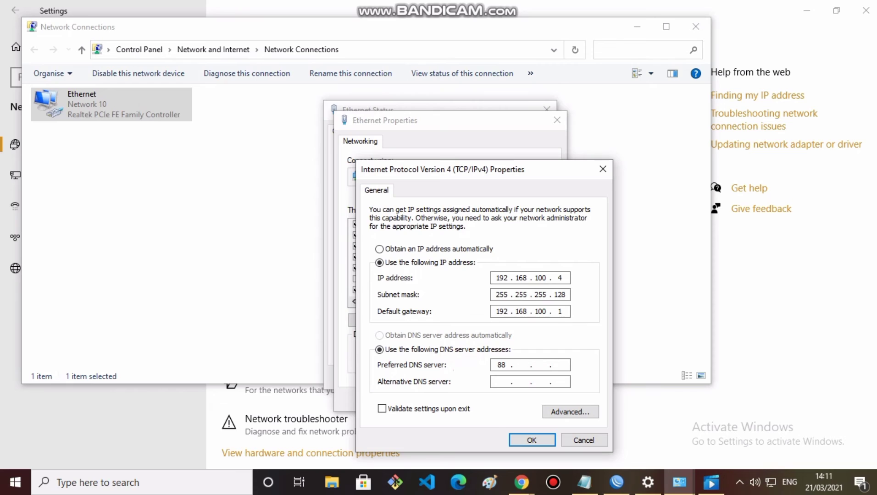
pyautogui.press('BackSpace')
pyautogui.write('.8.8.8')
pyautogui.click(504, 381)
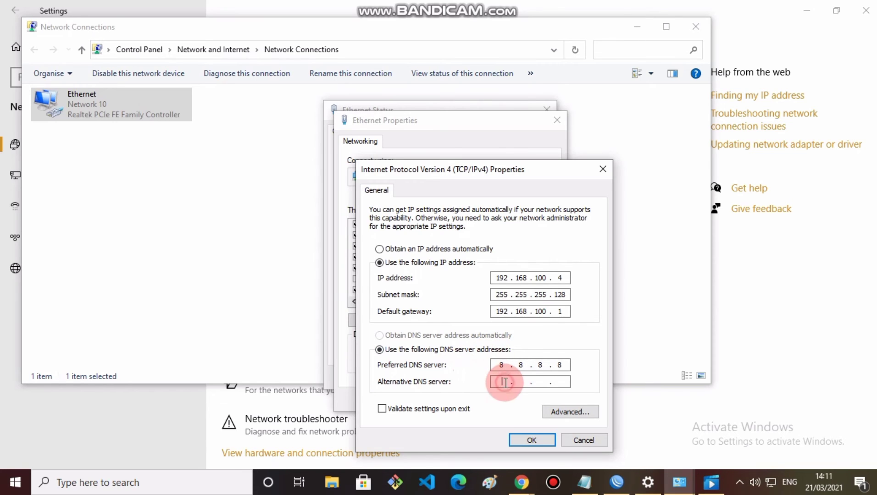
pyautogui.write('8.8.8.8')
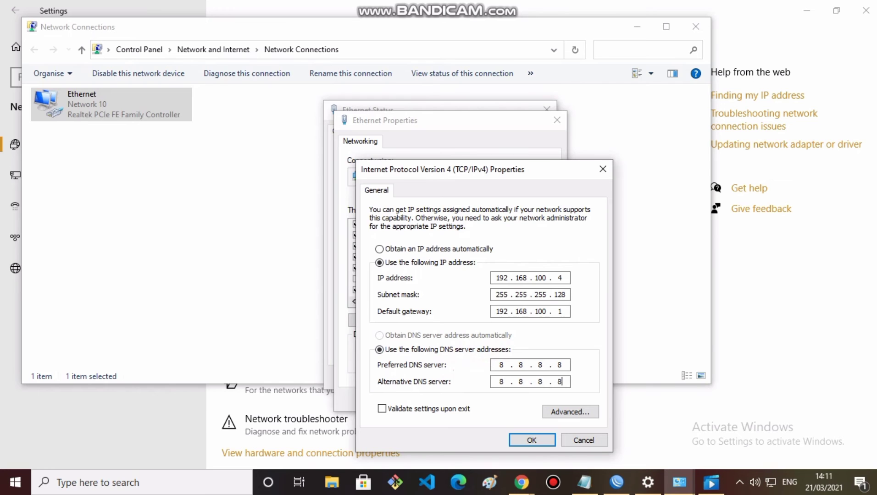
pyautogui.click(531, 442)
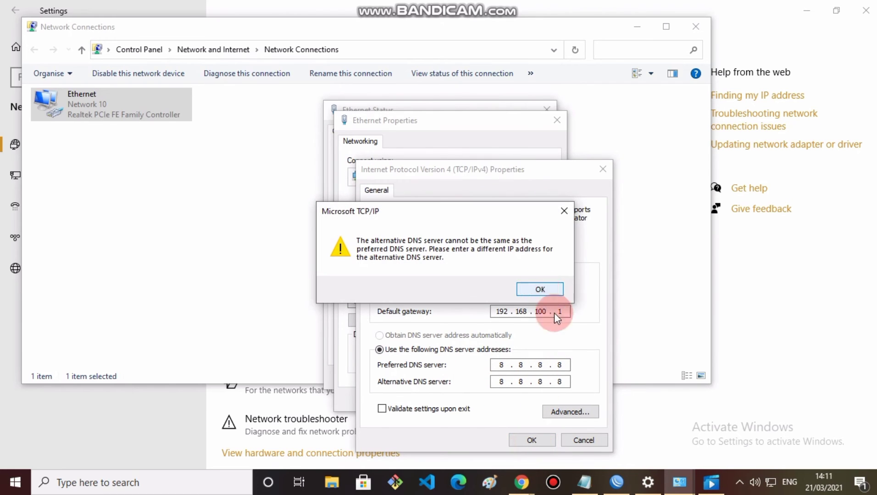
pyautogui.press('Return')
pyautogui.click(569, 383)
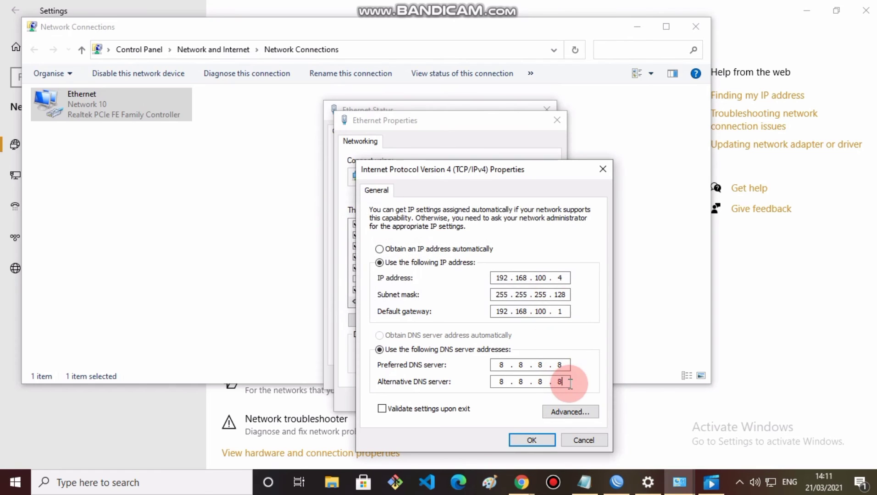
pyautogui.press('BackSpace')
pyautogui.press('BackSpace')
pyautogui.write('4.4')
pyautogui.click(542, 439)
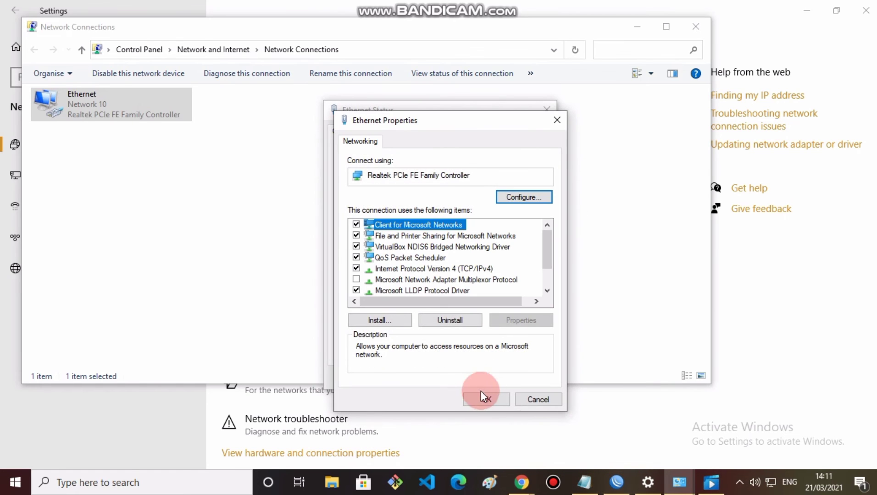
pyautogui.click(484, 397)
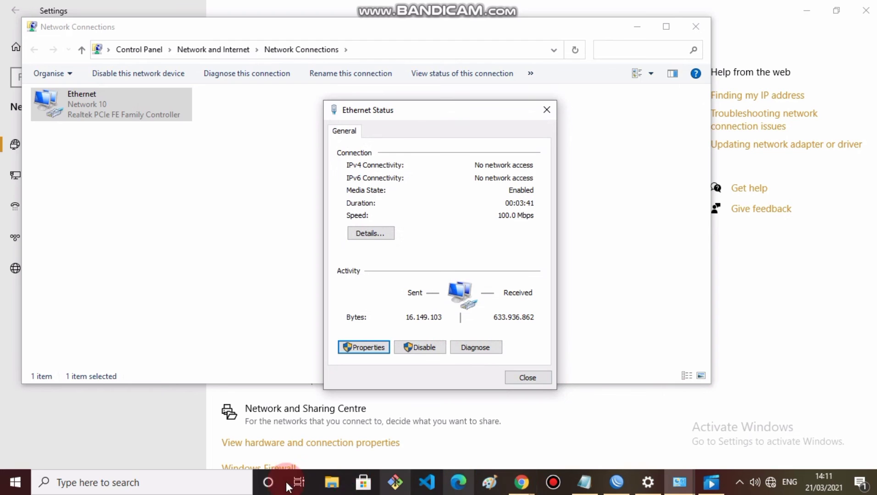
# Step: Launch Command Prompt and ping 192.168.100.1, which gets no replies, then stop it
pyautogui.click(189, 484)
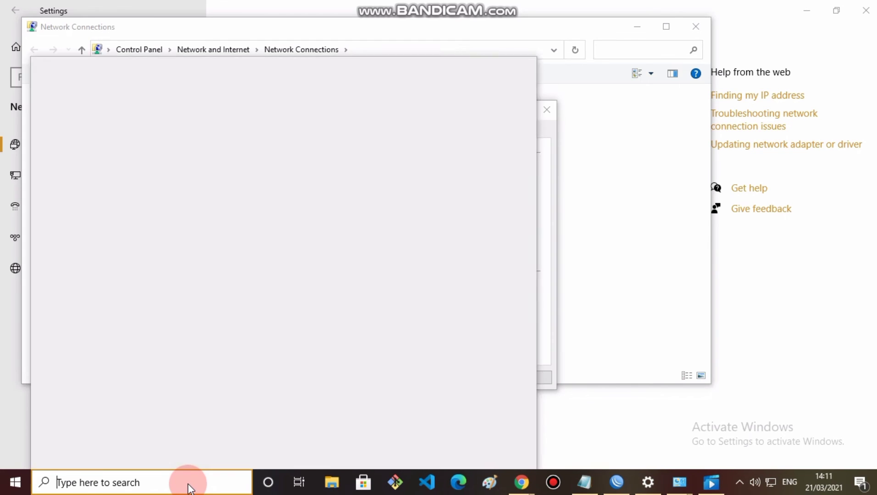
pyautogui.write('cm')
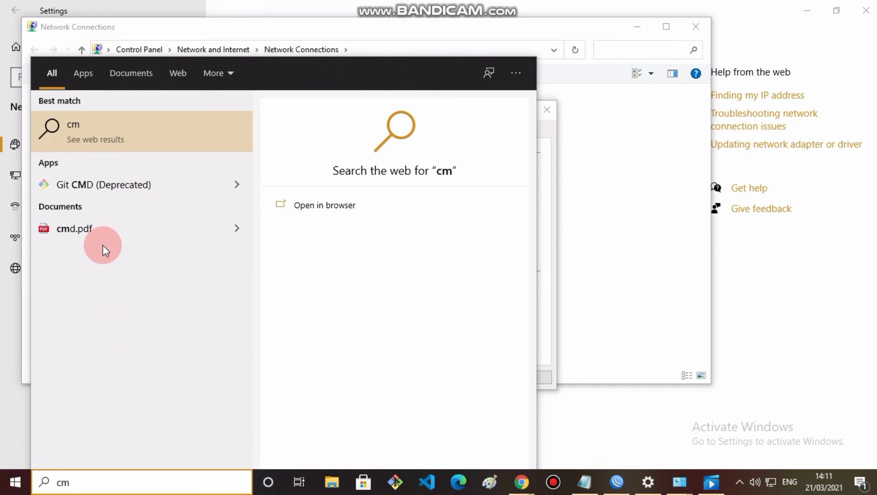
pyautogui.write('d')
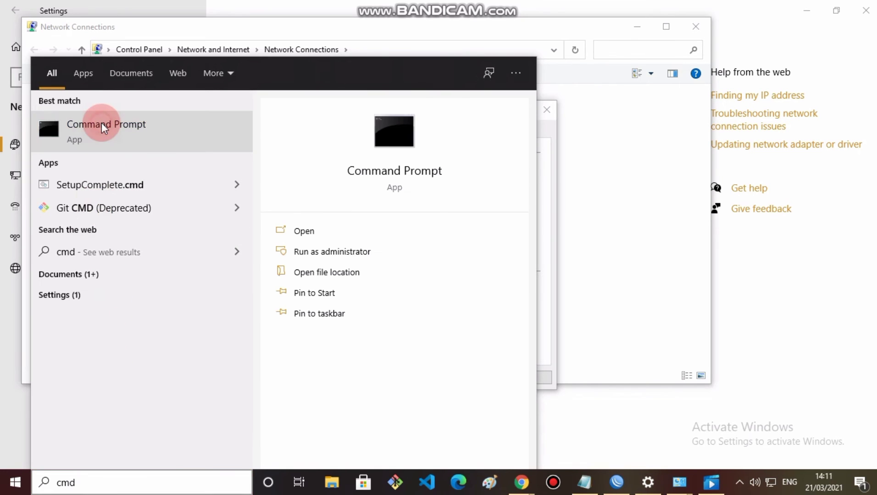
pyautogui.click(102, 123)
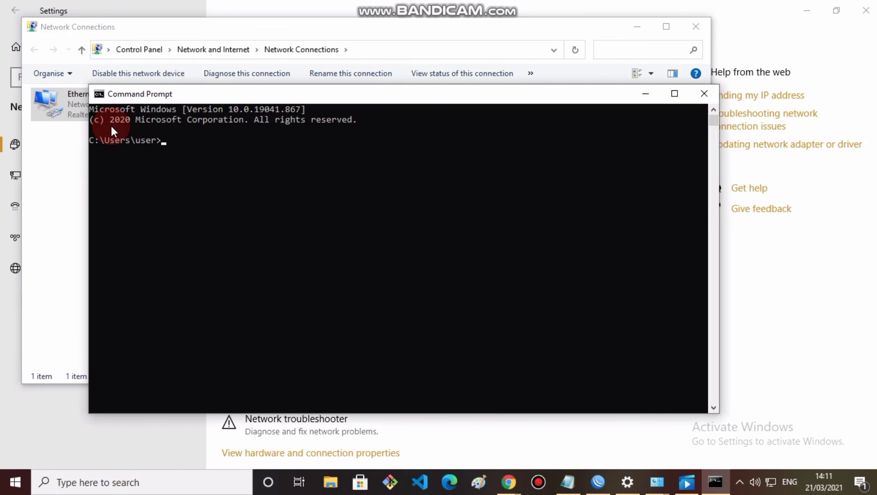
pyautogui.write('ping 192.168.100.1')
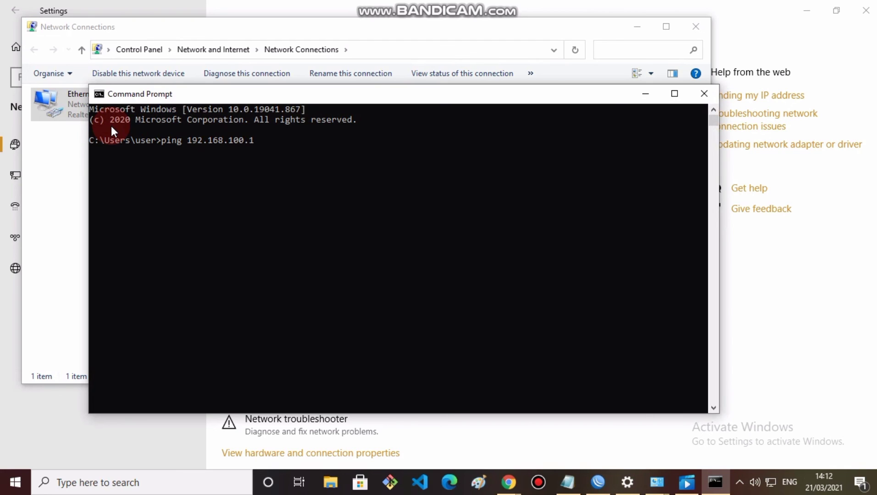
pyautogui.press('Return')
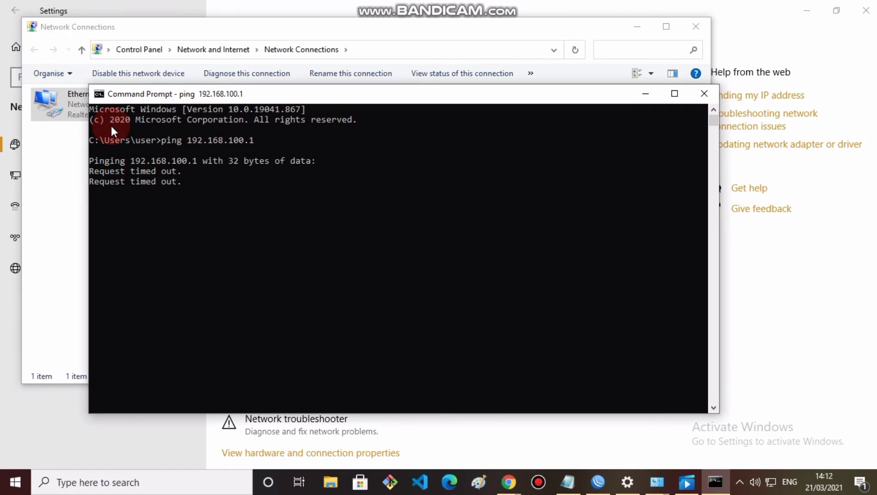
pyautogui.hotkey('ctrl', 'c')
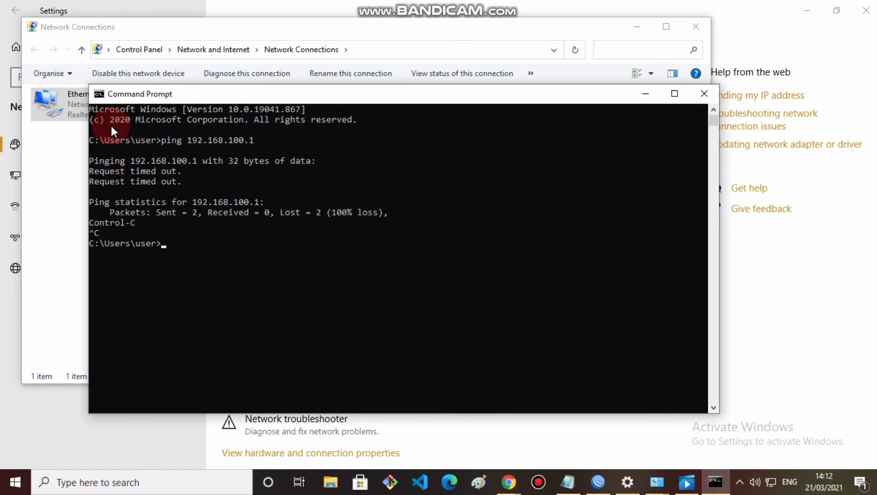
# Step: Ping 192.168.200.1, which answers all four pings with 0% loss
pyautogui.write('192.168.200.1')
pyautogui.press('Return')
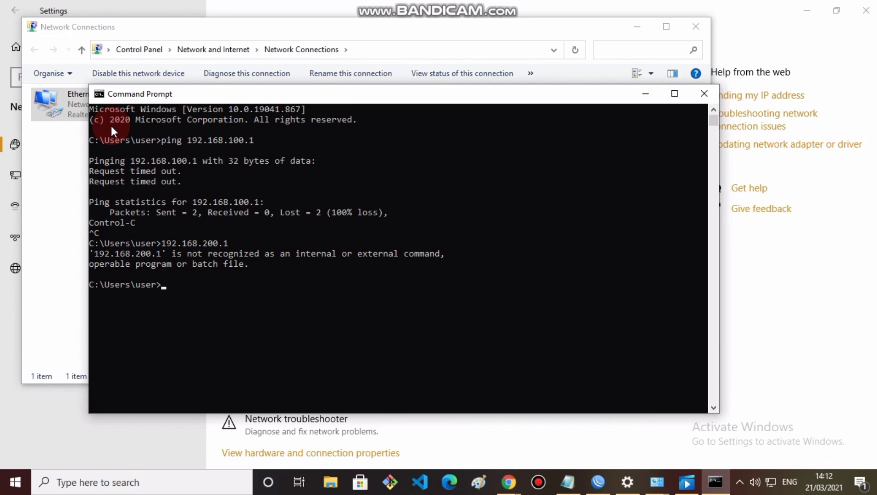
pyautogui.press('Up')
pyautogui.click(163, 289)
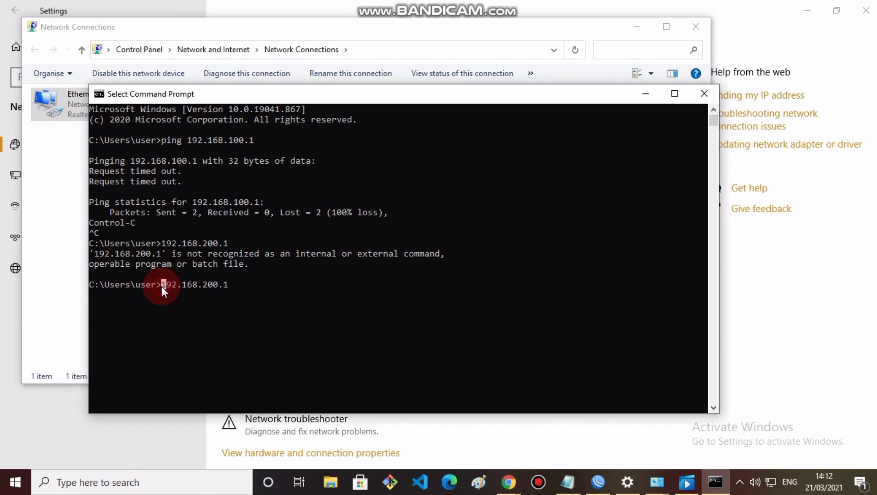
pyautogui.press('Left')
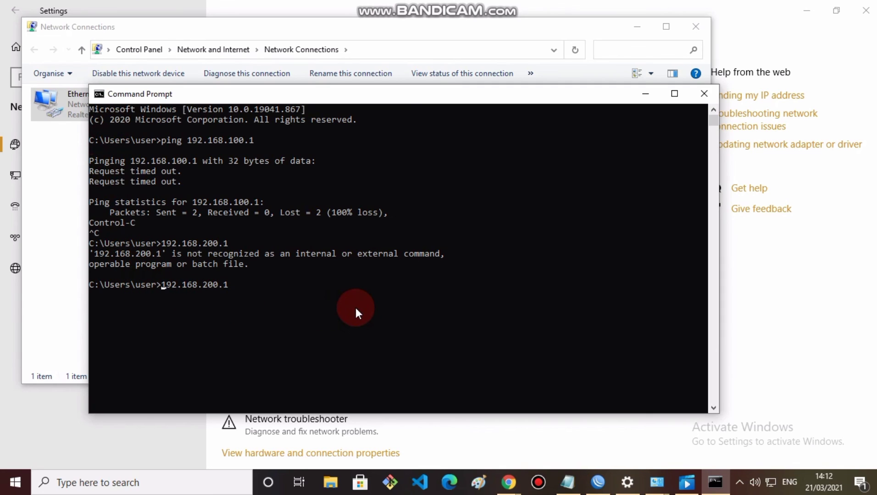
pyautogui.write('ping')
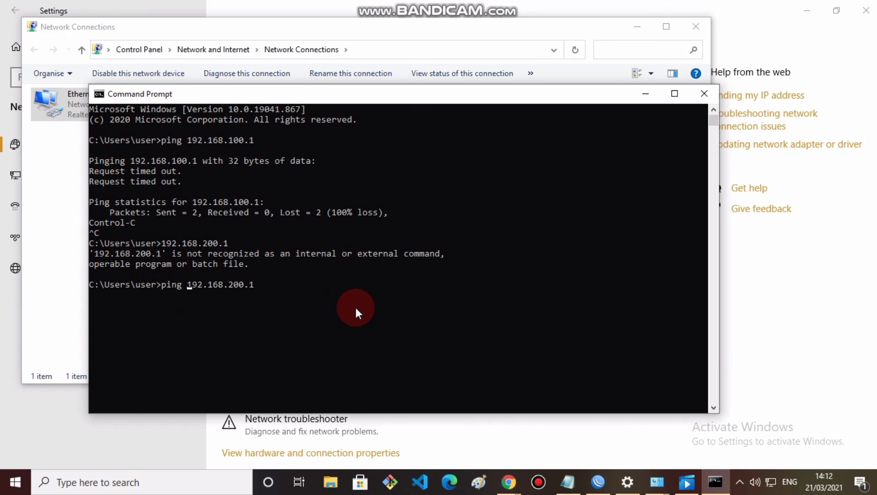
pyautogui.press('Return')
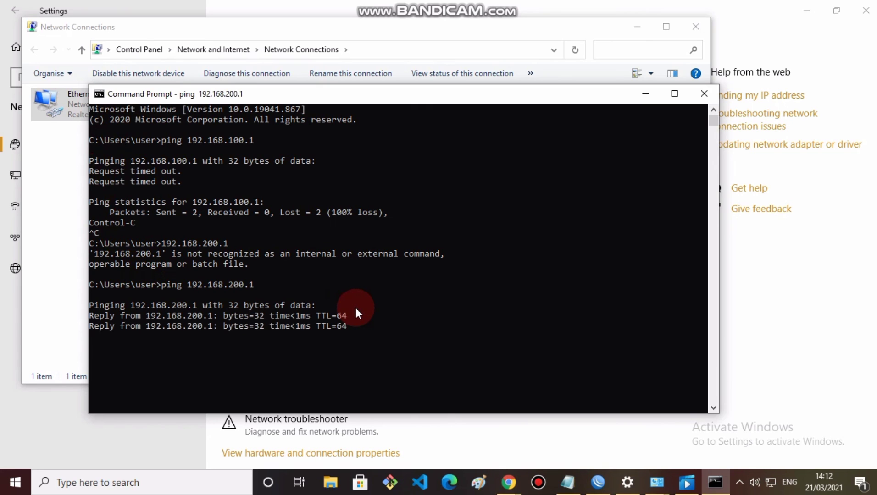
pyautogui.press('Return')
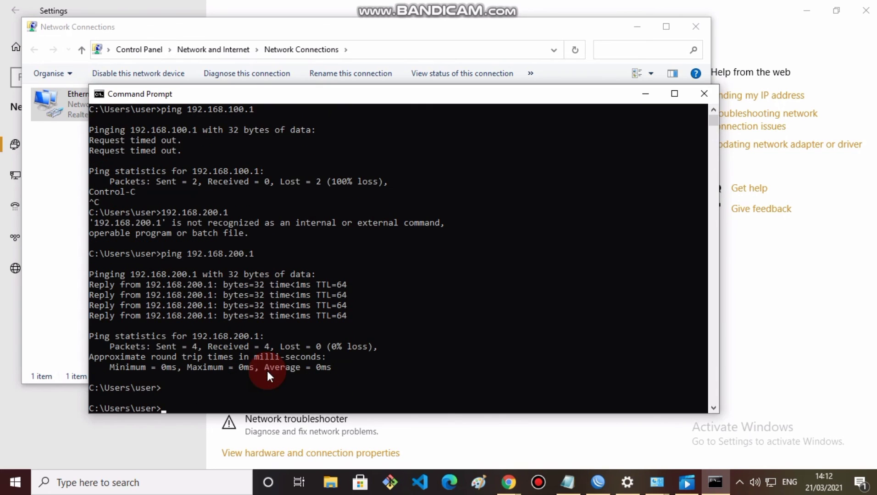
# Step: Reconnect WinBox to the router and ping 192.168.200.100 from its Terminal; every reply times out
pyautogui.click(597, 486)
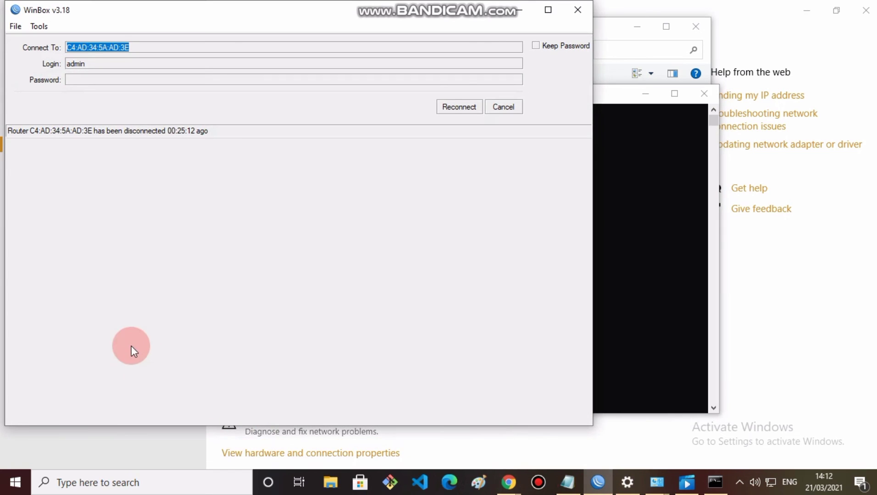
pyautogui.click(457, 108)
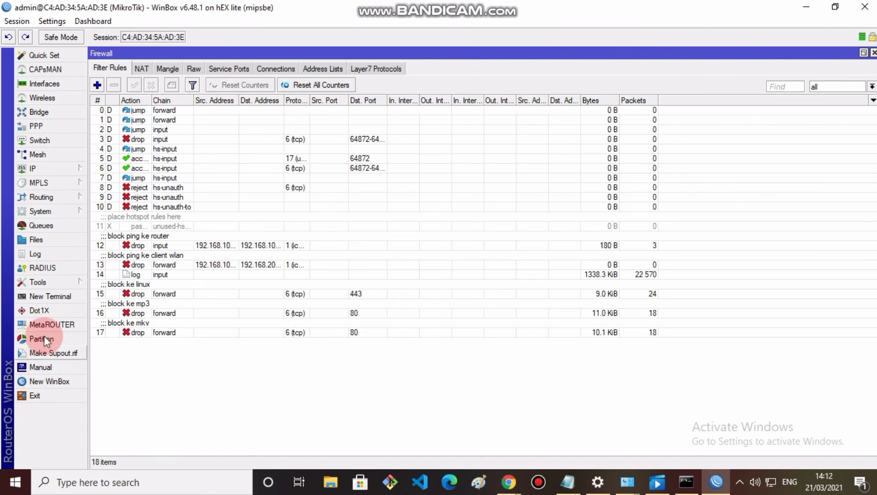
pyautogui.click(48, 296)
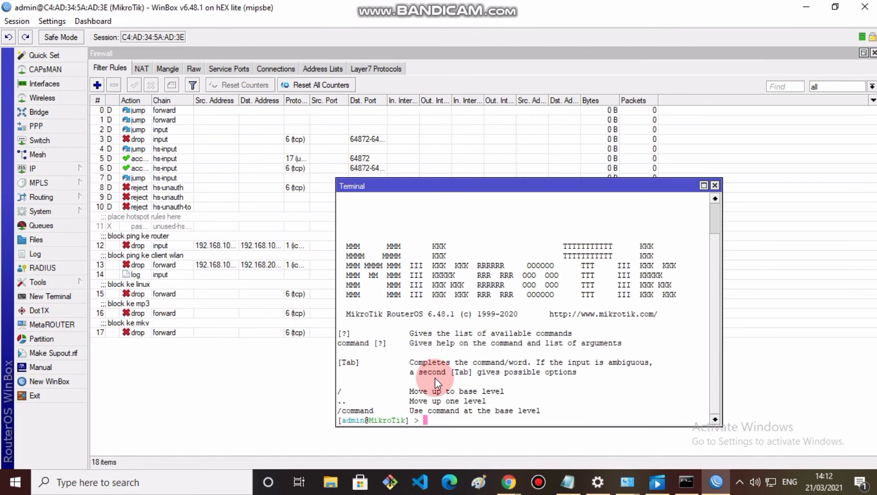
pyautogui.write('ping 192.168.200.')
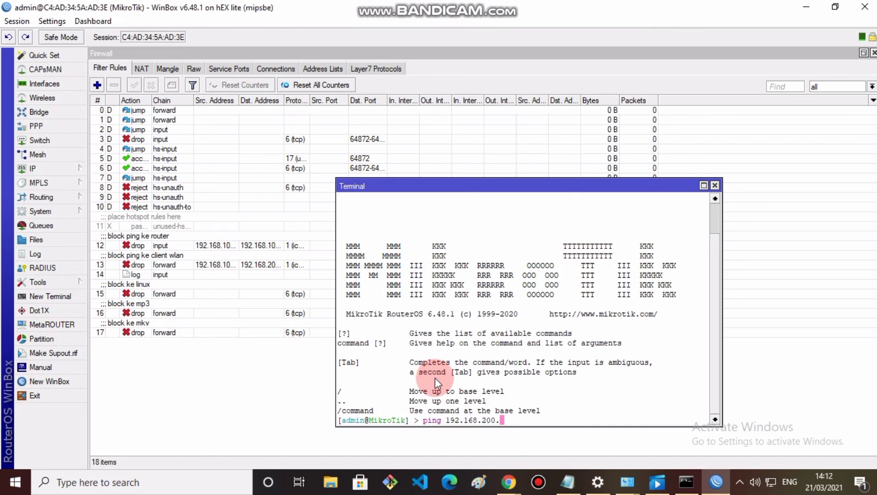
pyautogui.write('100')
pyautogui.press('Return')
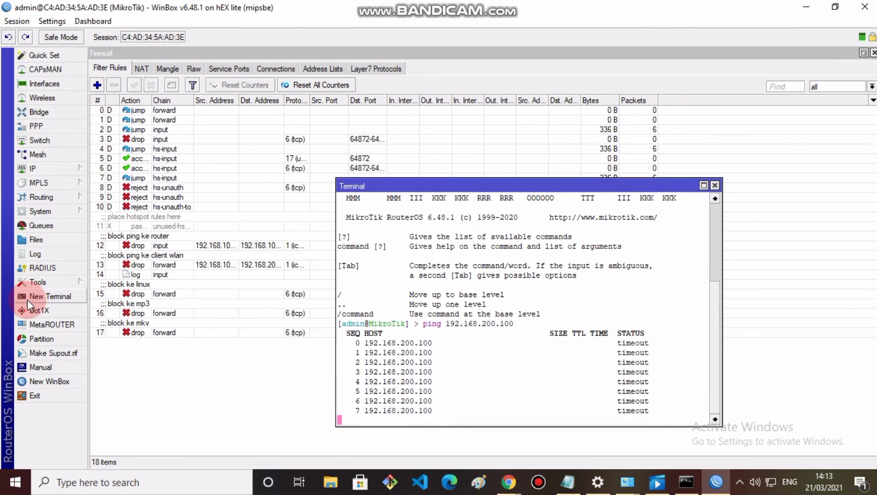
pyautogui.click(41, 169)
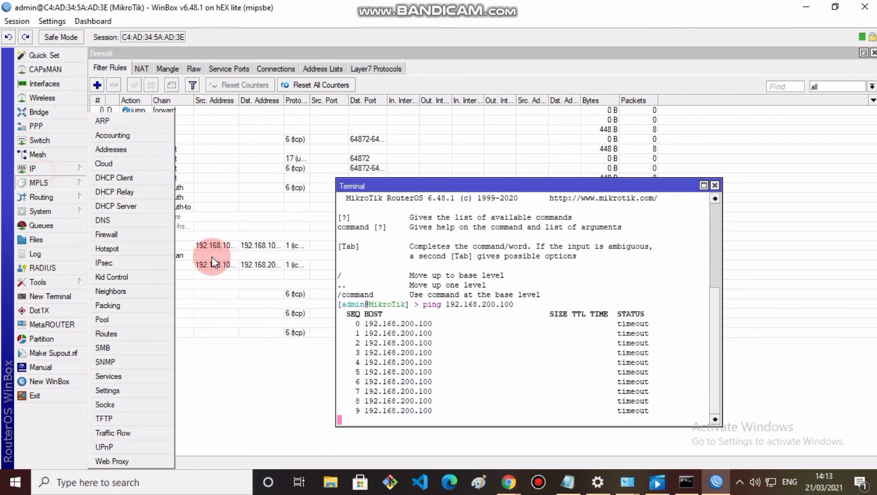
# Step: Open the hotspot host entry for 192.168.200.100 from the Hosts list
pyautogui.click(123, 250)
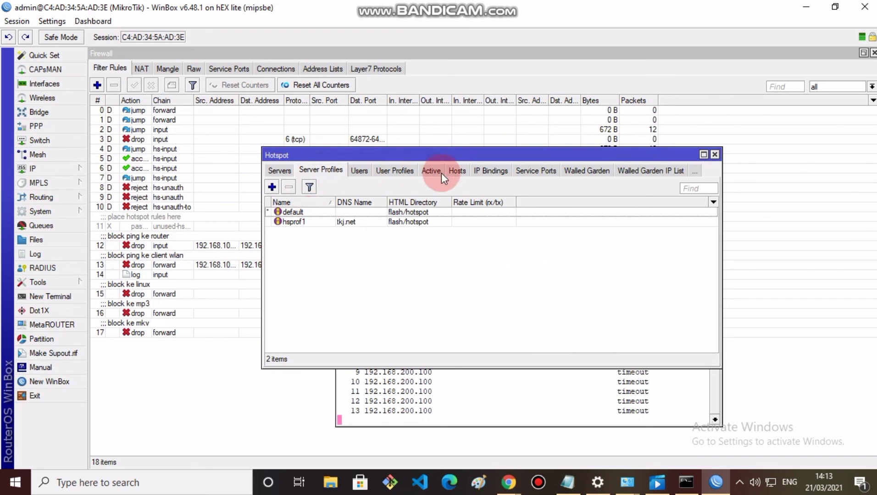
pyautogui.click(460, 171)
pyautogui.click(399, 211)
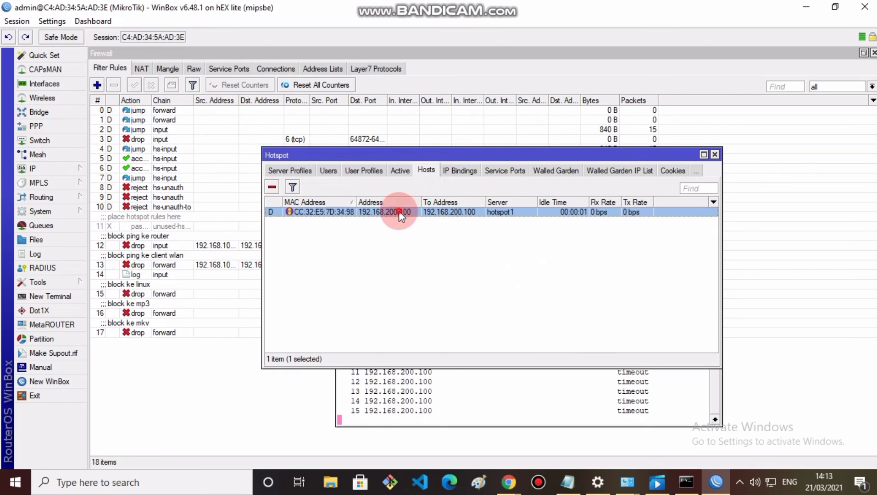
pyautogui.doubleClick(399, 211)
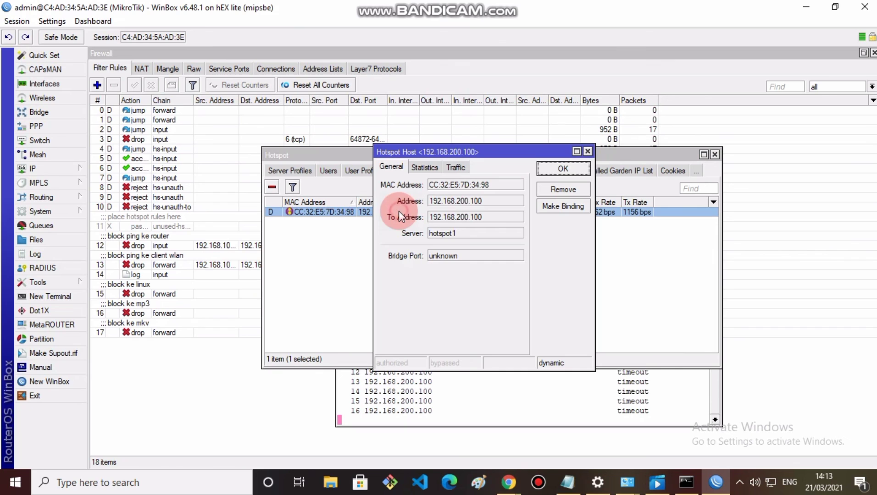
# Step: Make a bypassed IP binding for 192.168.200.100, then stop the now-answering ping
pyautogui.click(555, 206)
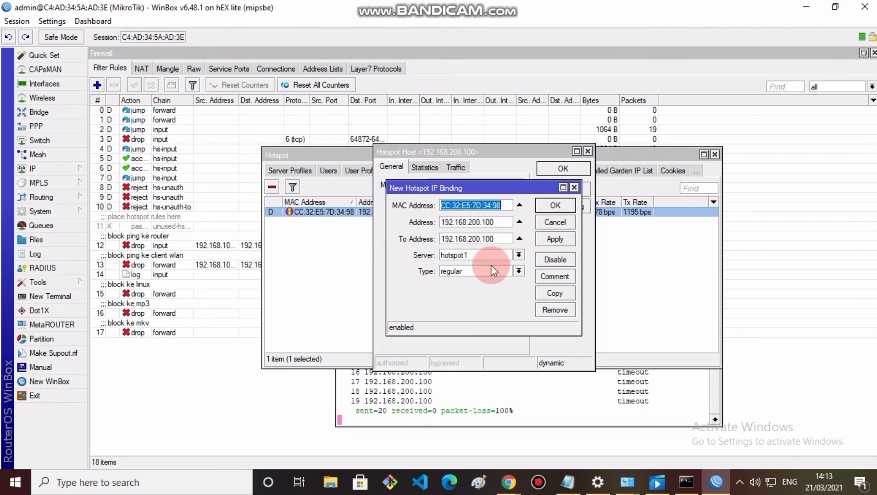
pyautogui.click(518, 271)
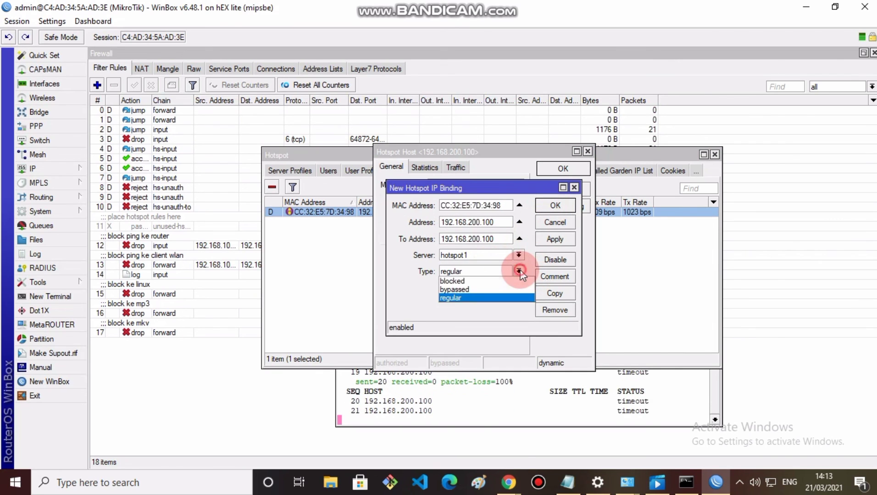
pyautogui.click(458, 289)
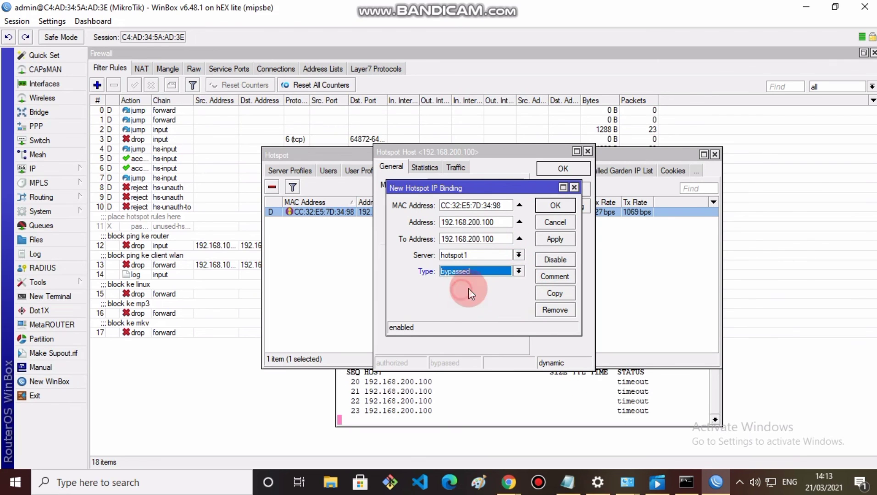
pyautogui.click(565, 237)
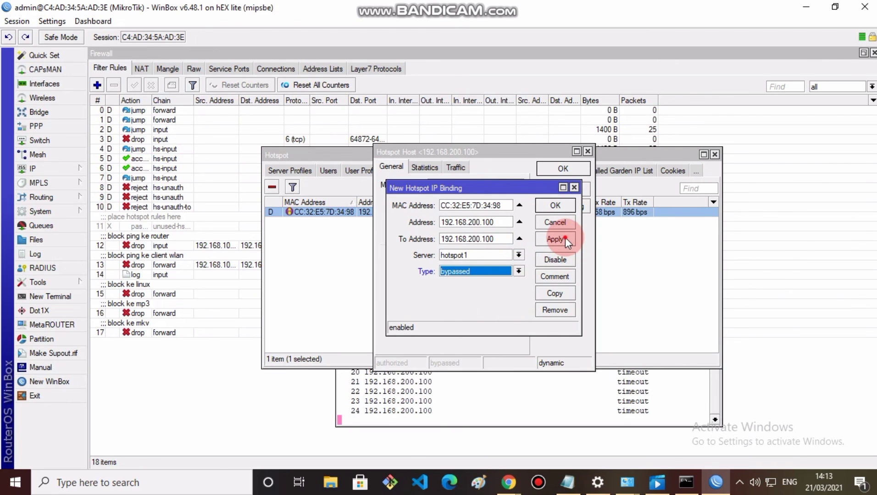
pyautogui.click(556, 208)
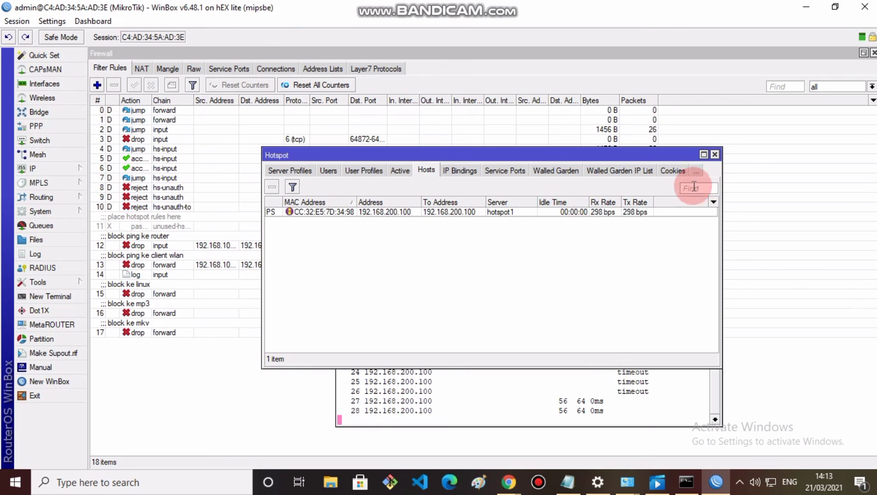
pyautogui.click(715, 155)
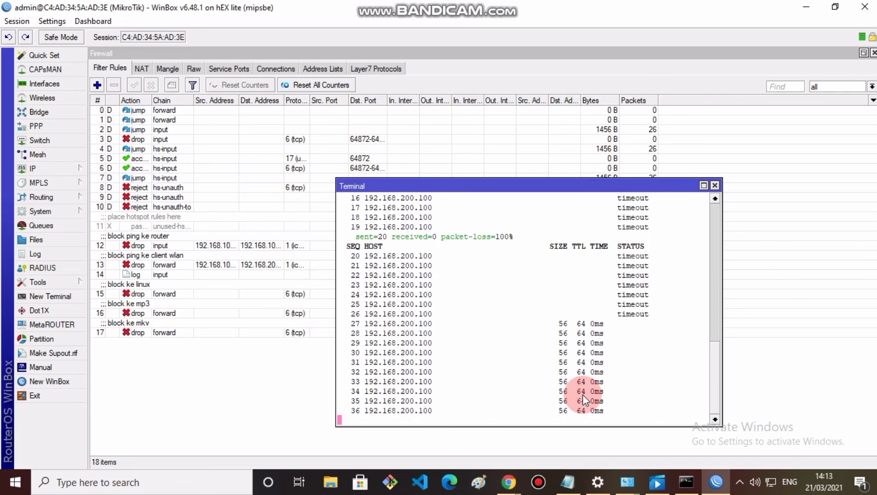
pyautogui.hotkey('ctrl', 'c')
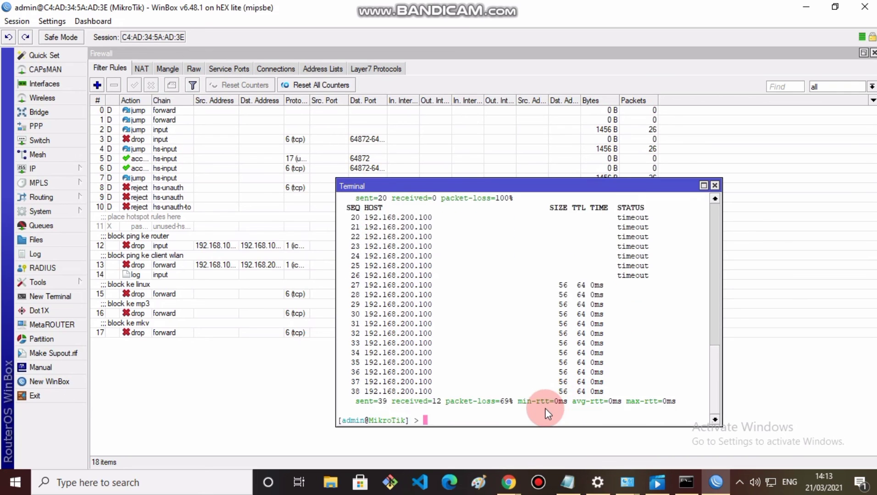
# Step: Open the IPv4 properties of the PC's Ethernet adapter
pyautogui.click(771, 482)
pyautogui.click(739, 453)
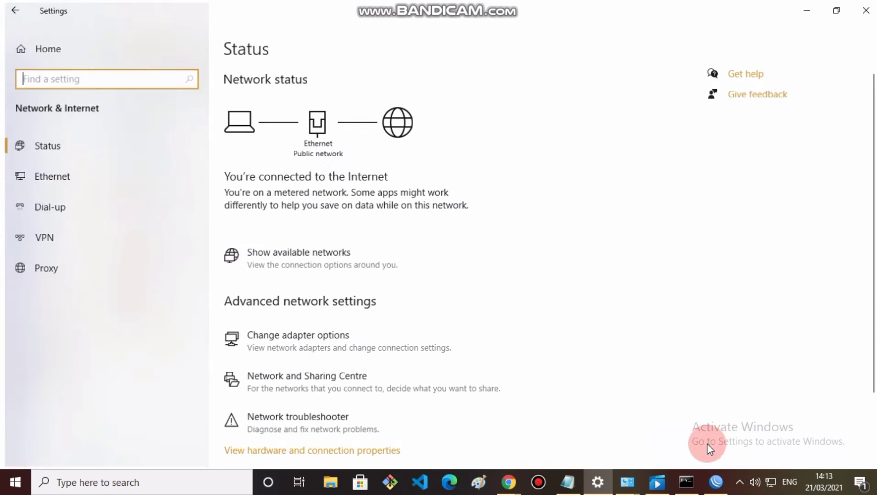
pyautogui.click(313, 324)
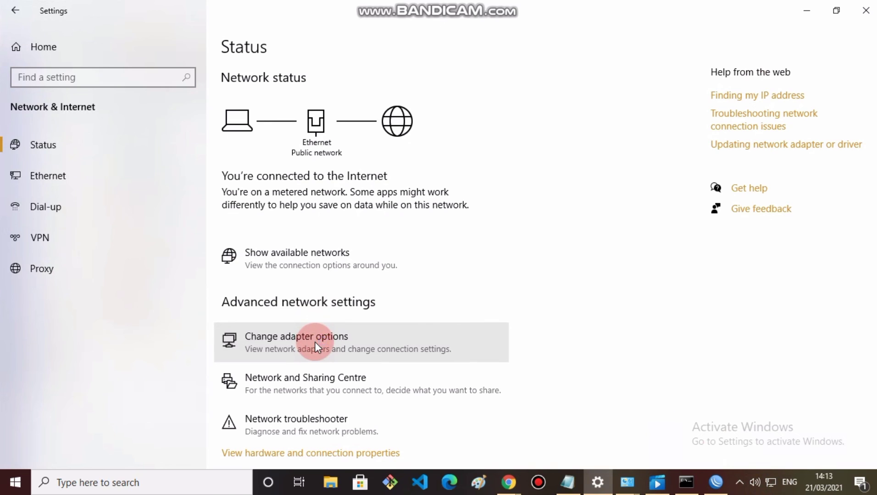
pyautogui.doubleClick(105, 102)
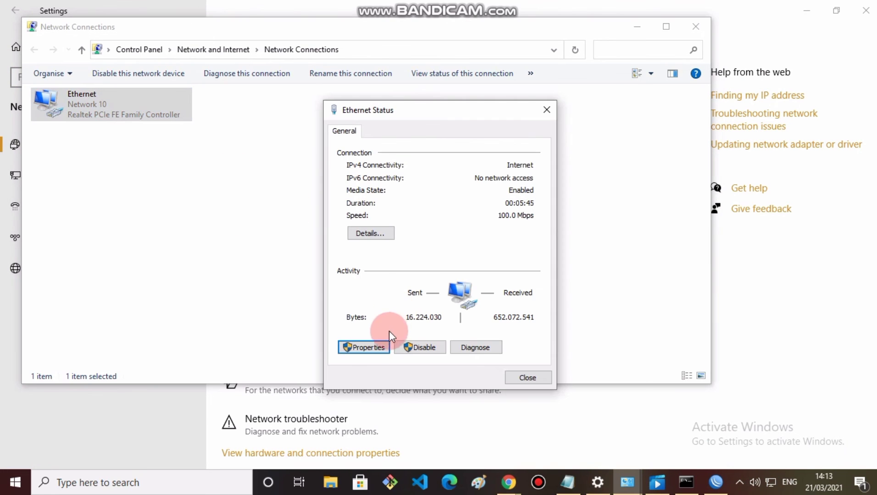
pyautogui.click(369, 348)
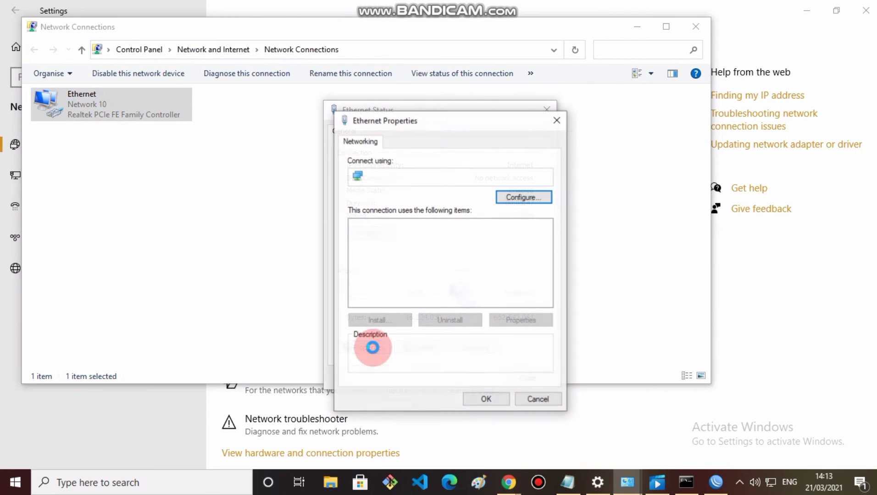
pyautogui.doubleClick(466, 269)
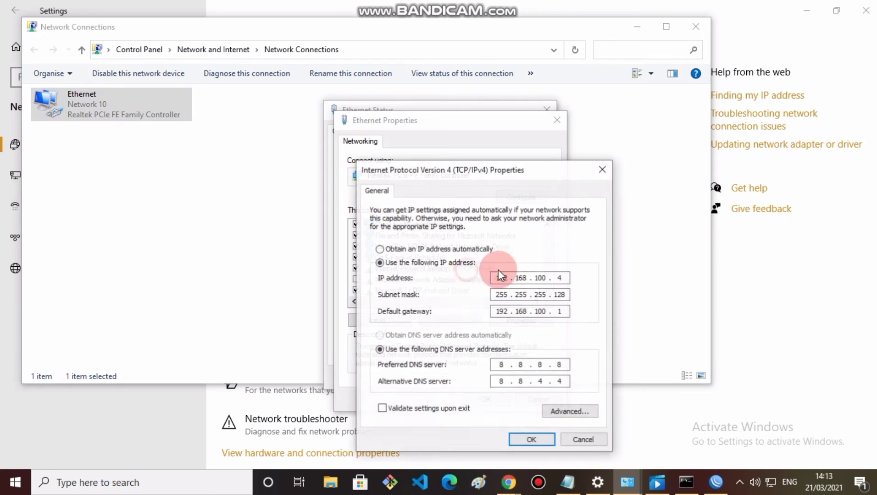
# Step: Change the static IP's last octet so the address becomes 192.168.100.52 and save
pyautogui.click(564, 280)
pyautogui.press('BackSpace')
pyautogui.write('5')
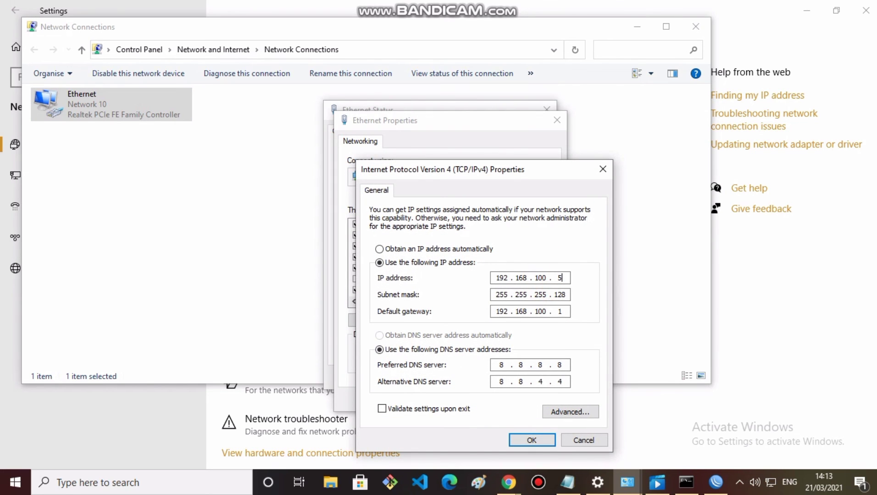
pyautogui.write('2')
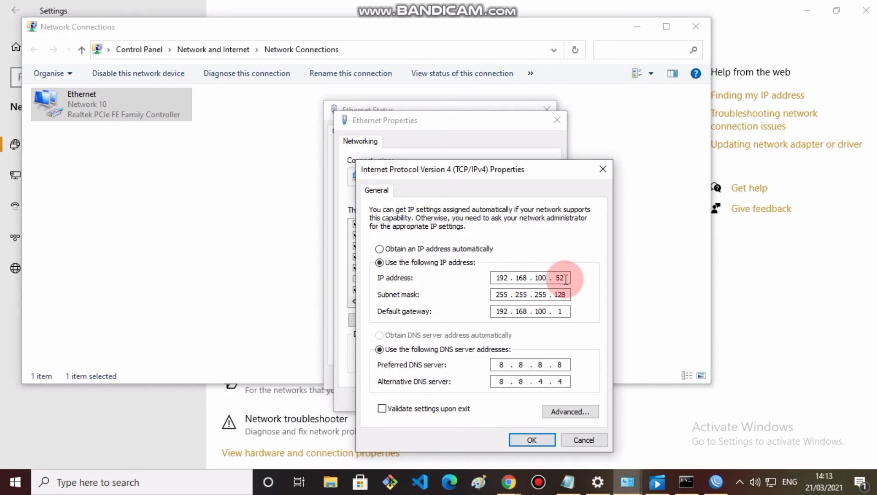
pyautogui.click(527, 440)
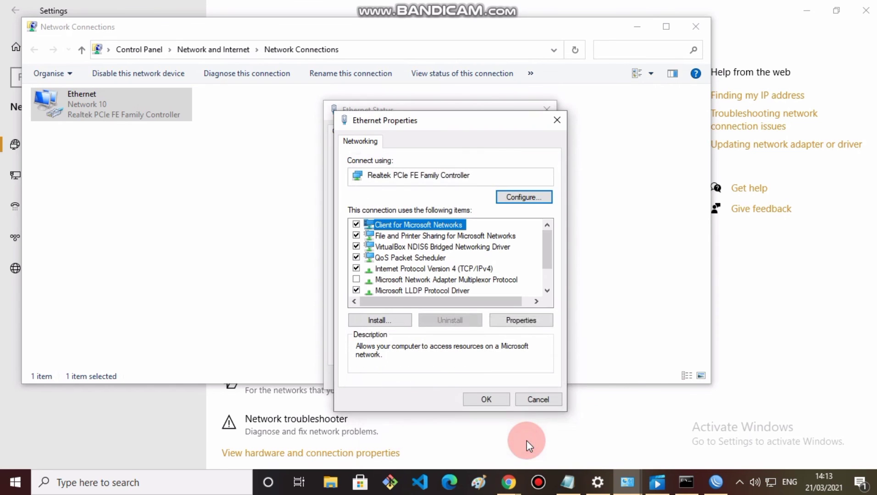
pyautogui.click(487, 399)
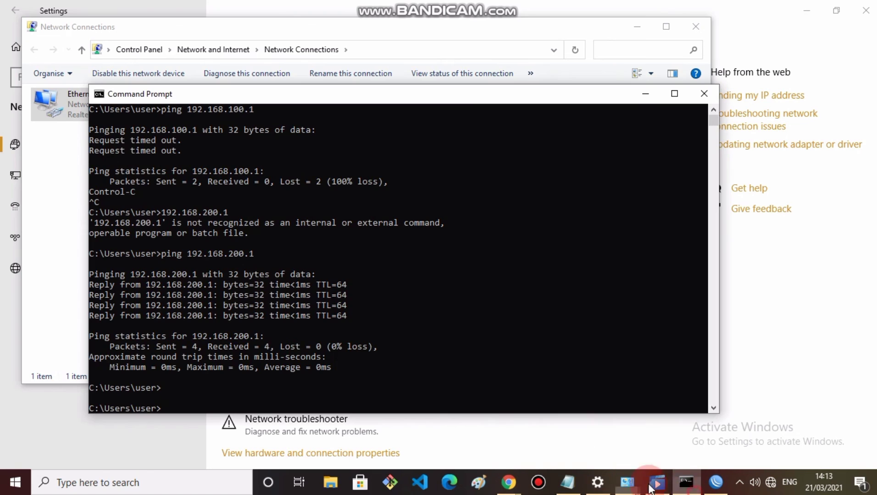
# Step: Ping 192.168.200.100 from the PC, which times out, then close Command Prompt
pyautogui.click(686, 483)
pyautogui.click(483, 398)
pyautogui.press('Up')
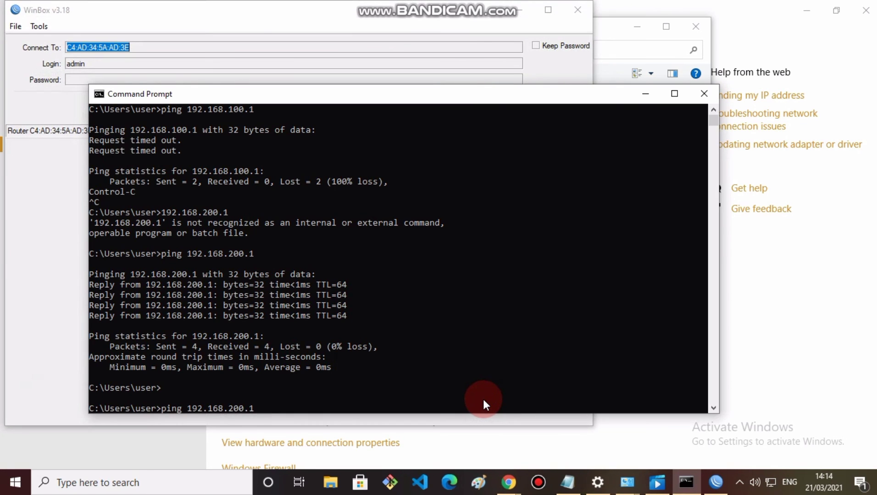
pyautogui.write('00')
pyautogui.press('Return')
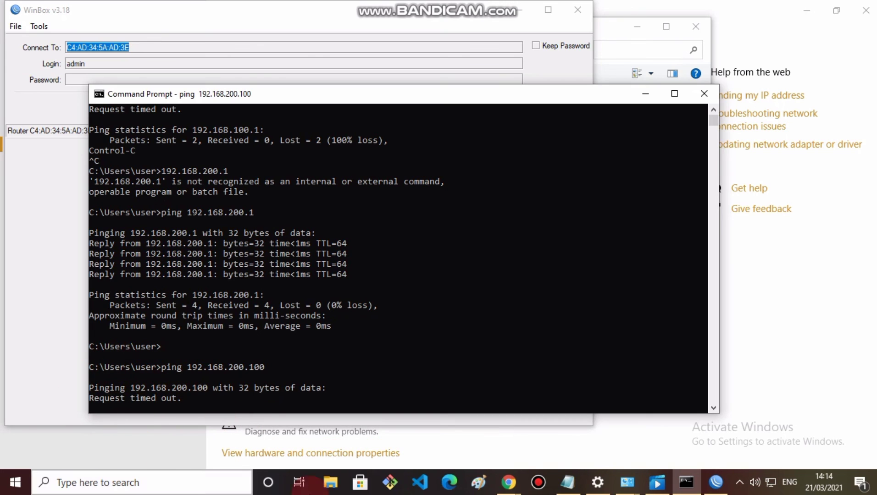
pyautogui.click(703, 94)
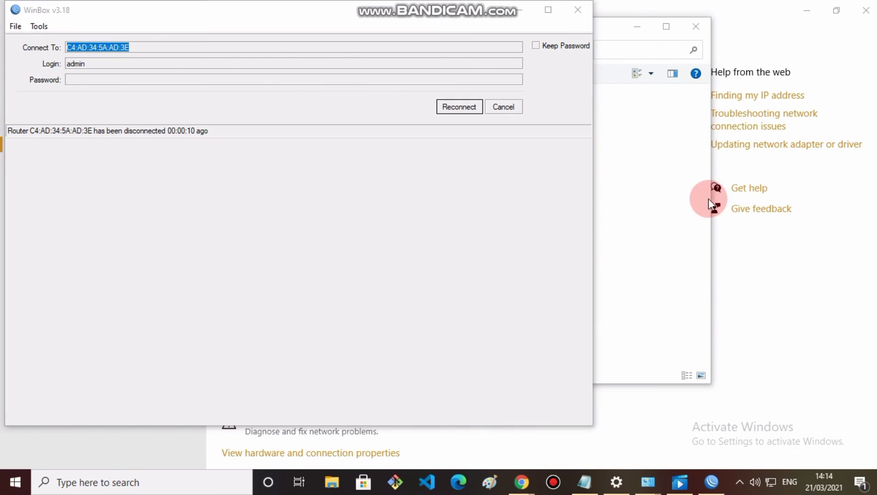
pyautogui.click(733, 145)
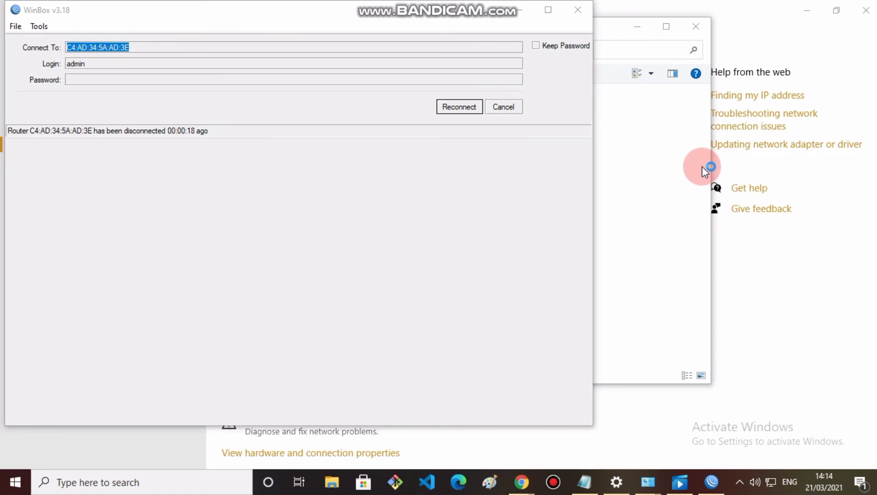